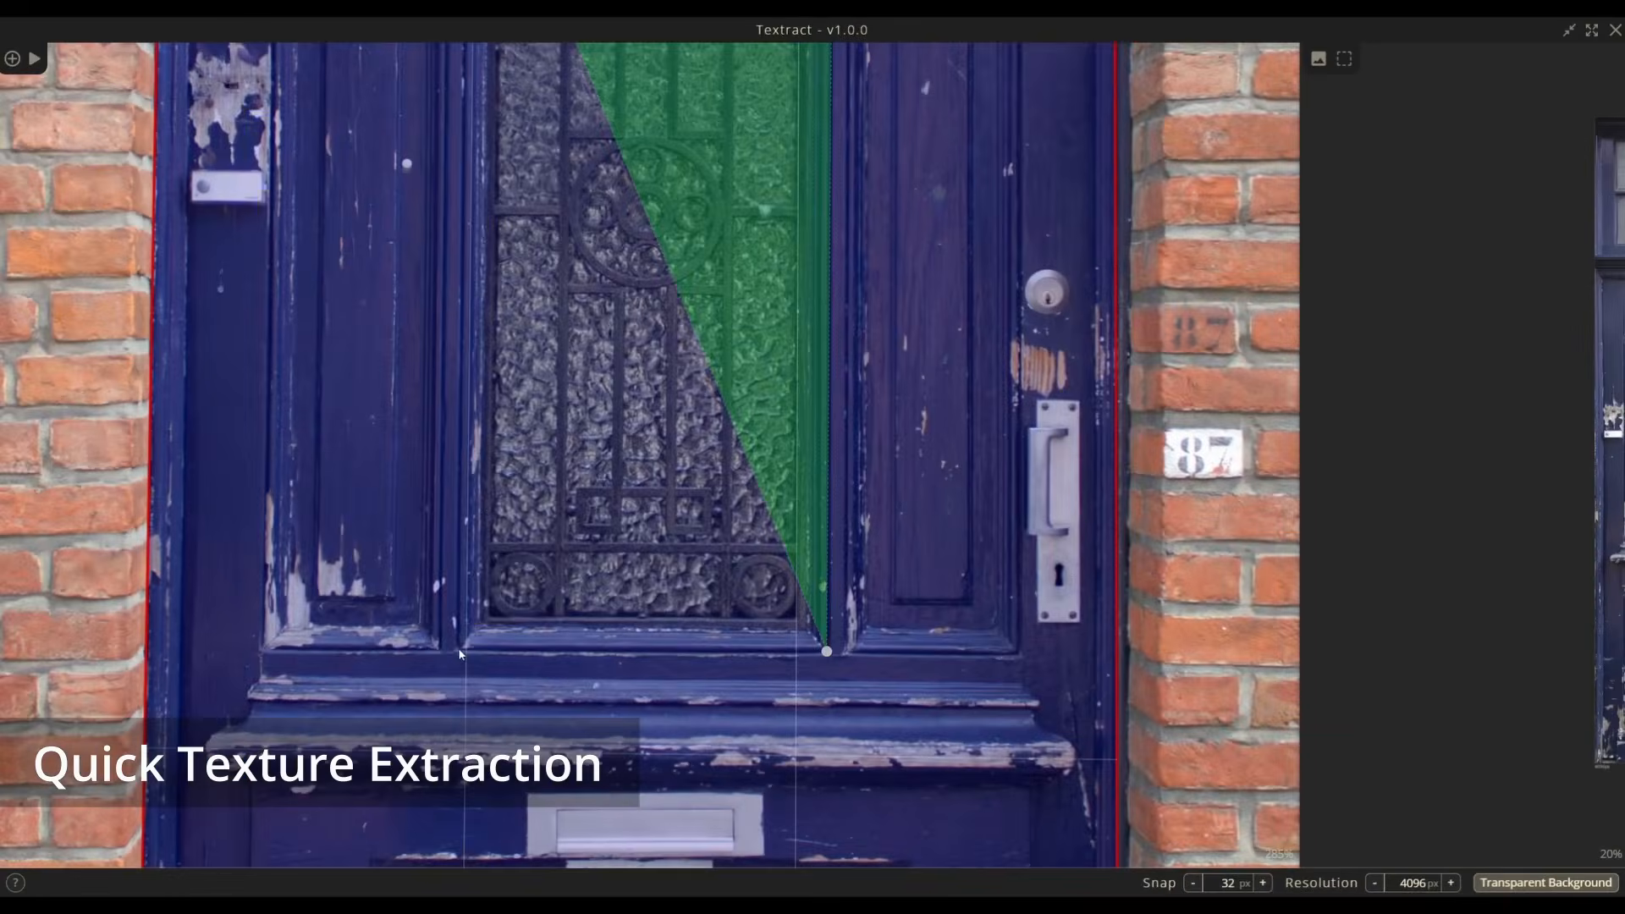
- Place corner points around the blue door's panels to mark them for texture extraction
middle_drag(459, 647, 353, 121)
click(353, 121)
click(774, 114)
click(769, 773)
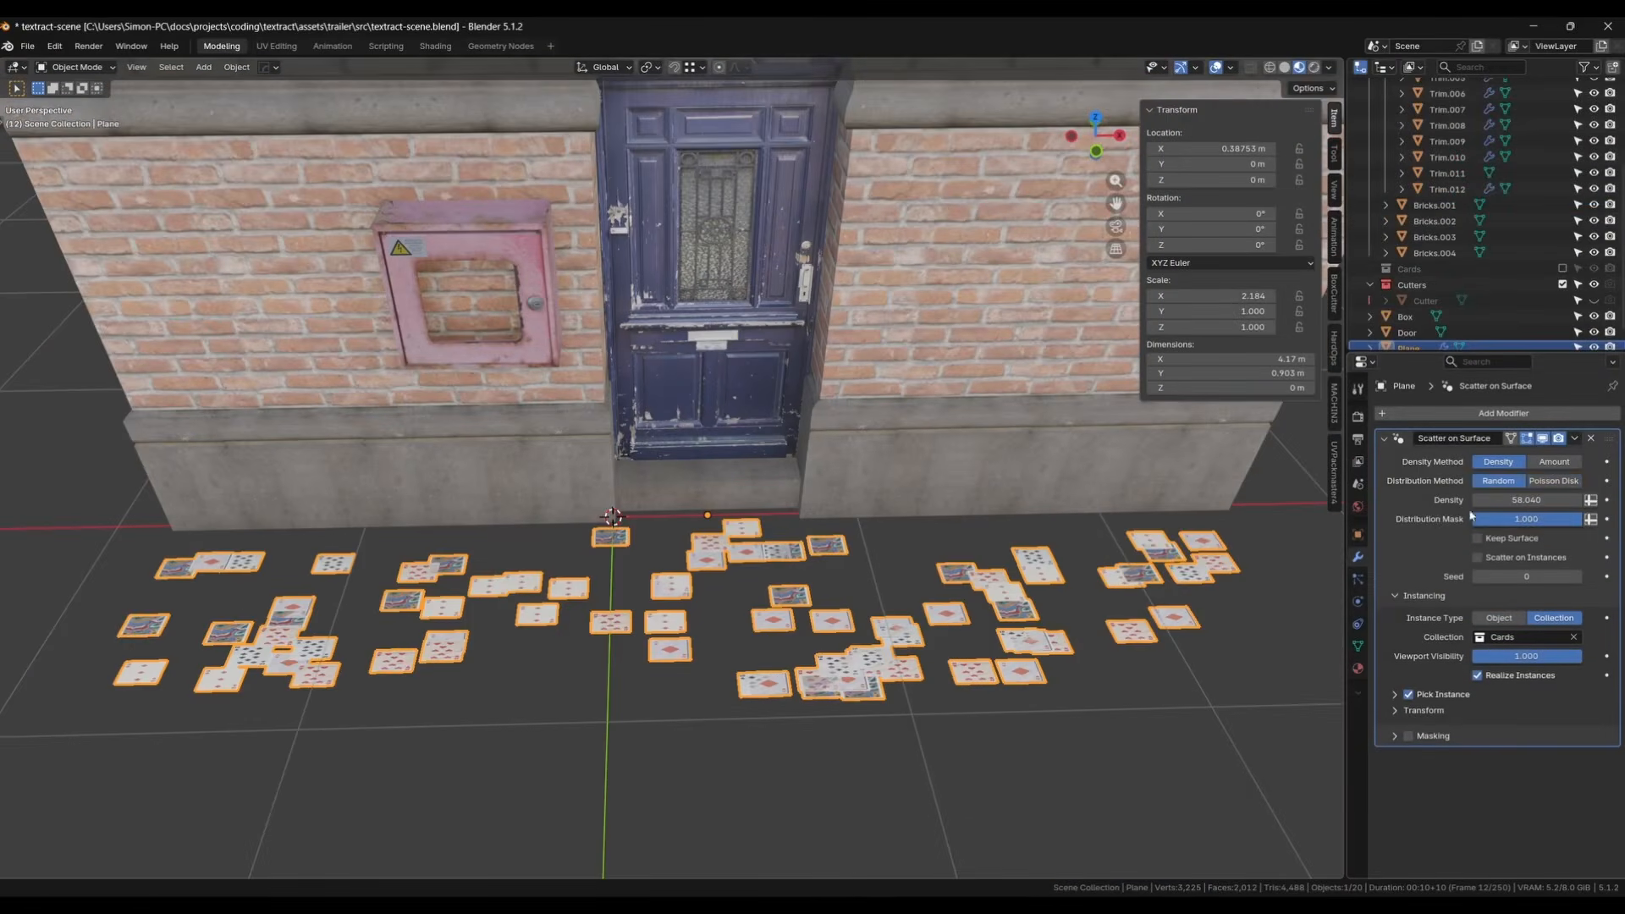
- Set the playing-card scatter's distribution method to Poisson Disk, adjust its minimum distance and expand its Transform settings
click(1555, 480)
drag(1527, 539, 1490, 540)
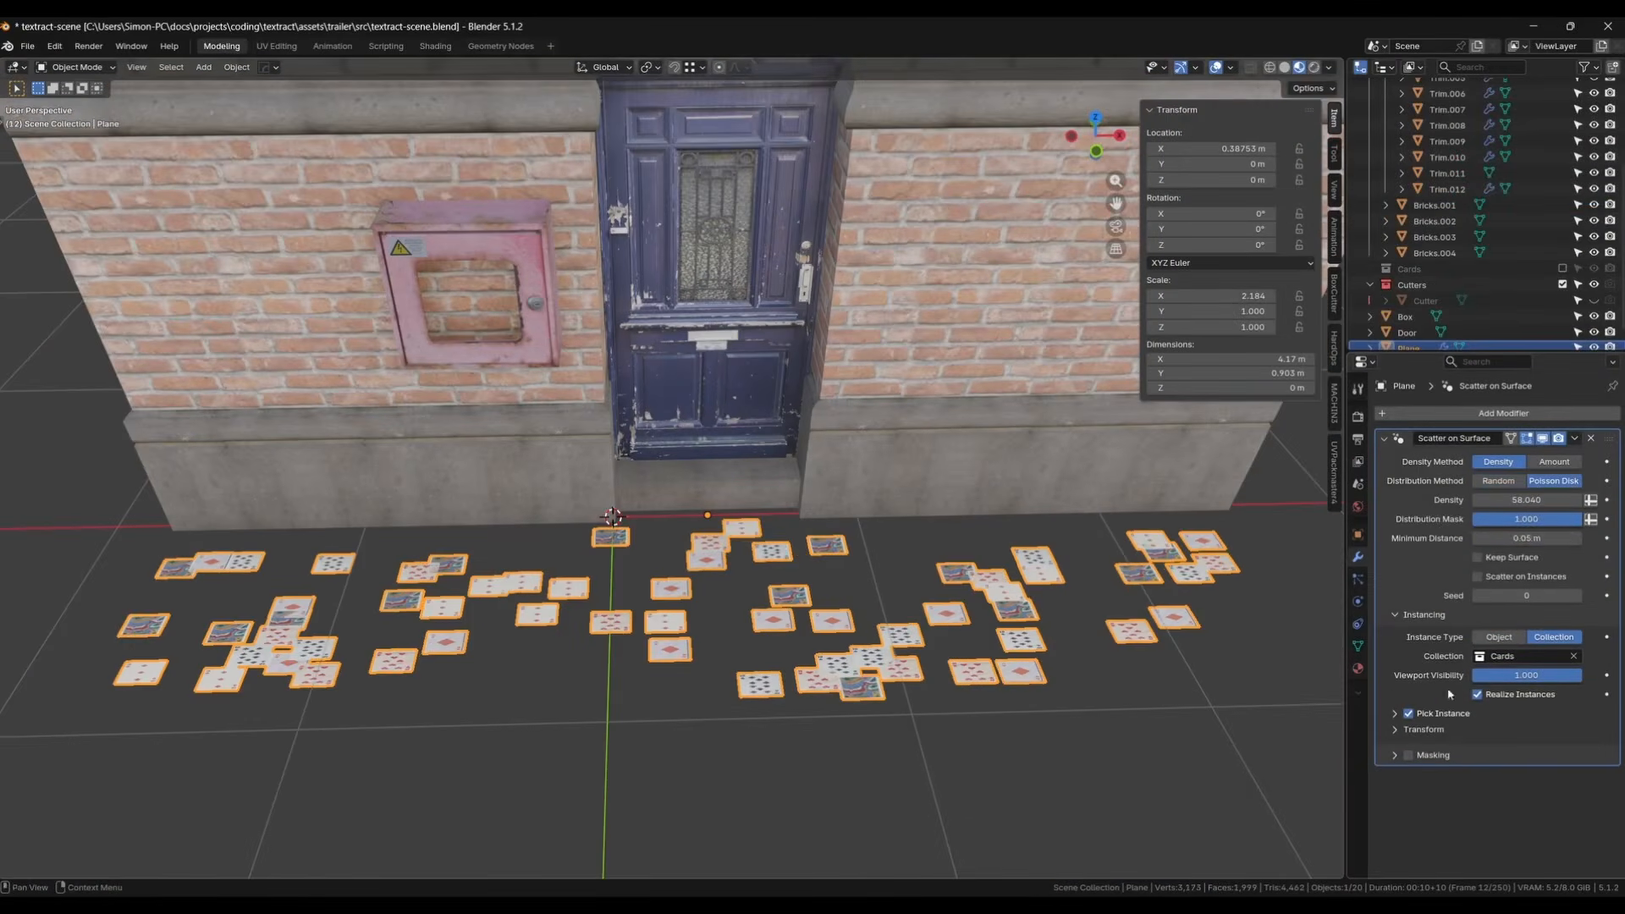
click(1424, 730)
scroll(1507, 730, down, 1)
click(1437, 841)
scroll(1439, 838, down, 4)
click(1409, 691)
drag(1526, 745, 1537, 745)
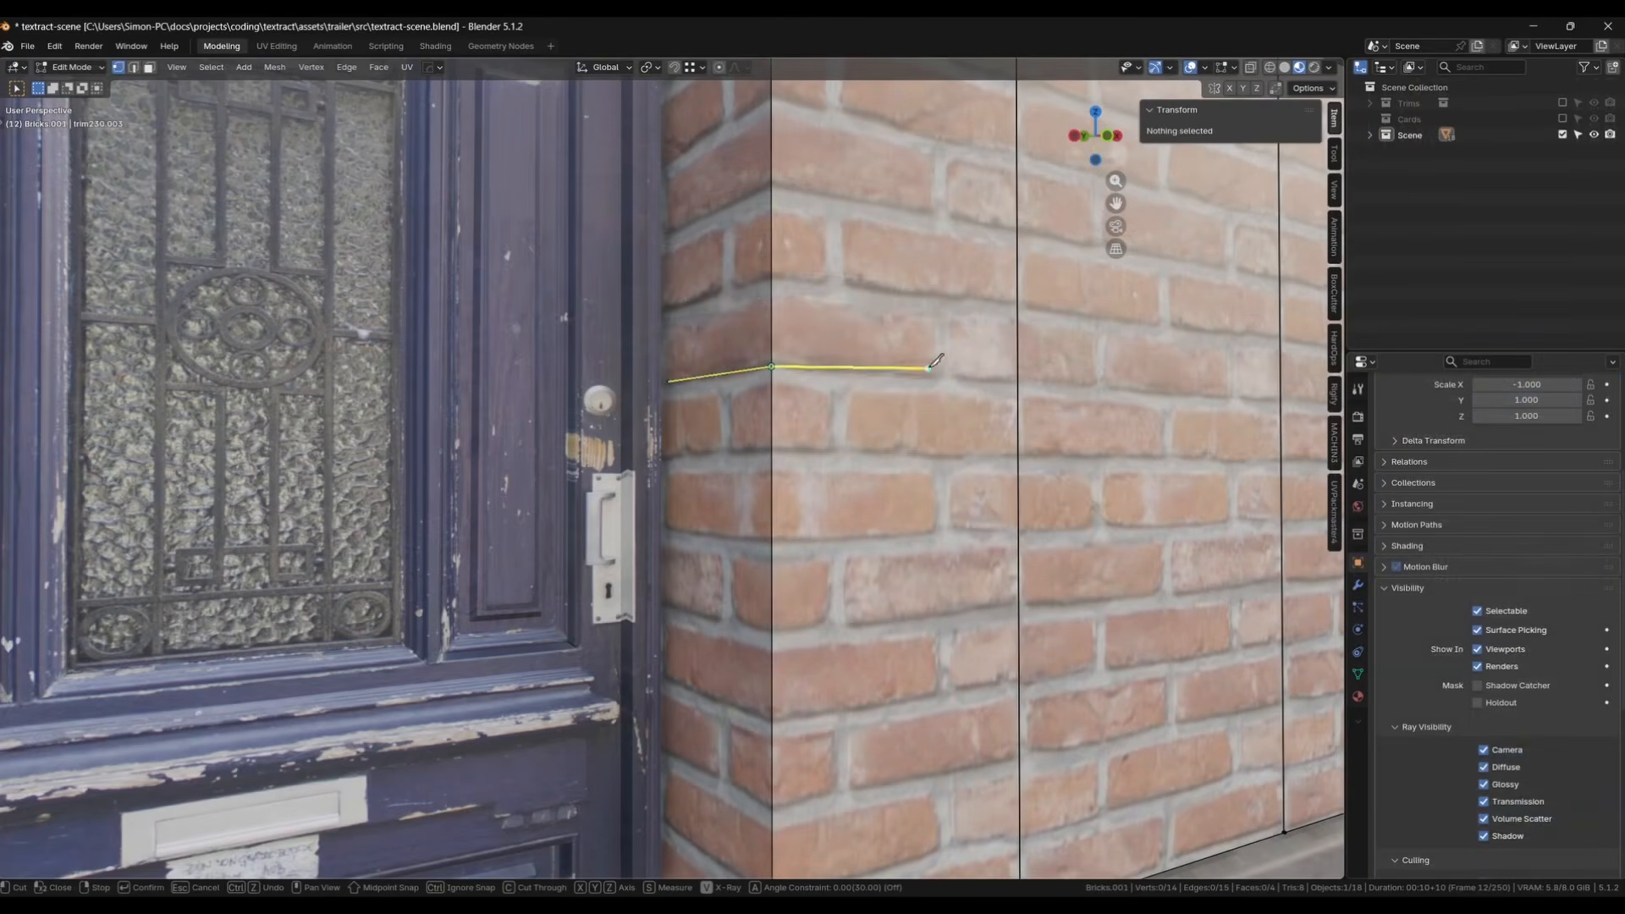
- Cut across the brick wall mesh beside the door with the Knife tool, following the mortar joints
click(937, 316)
click(772, 294)
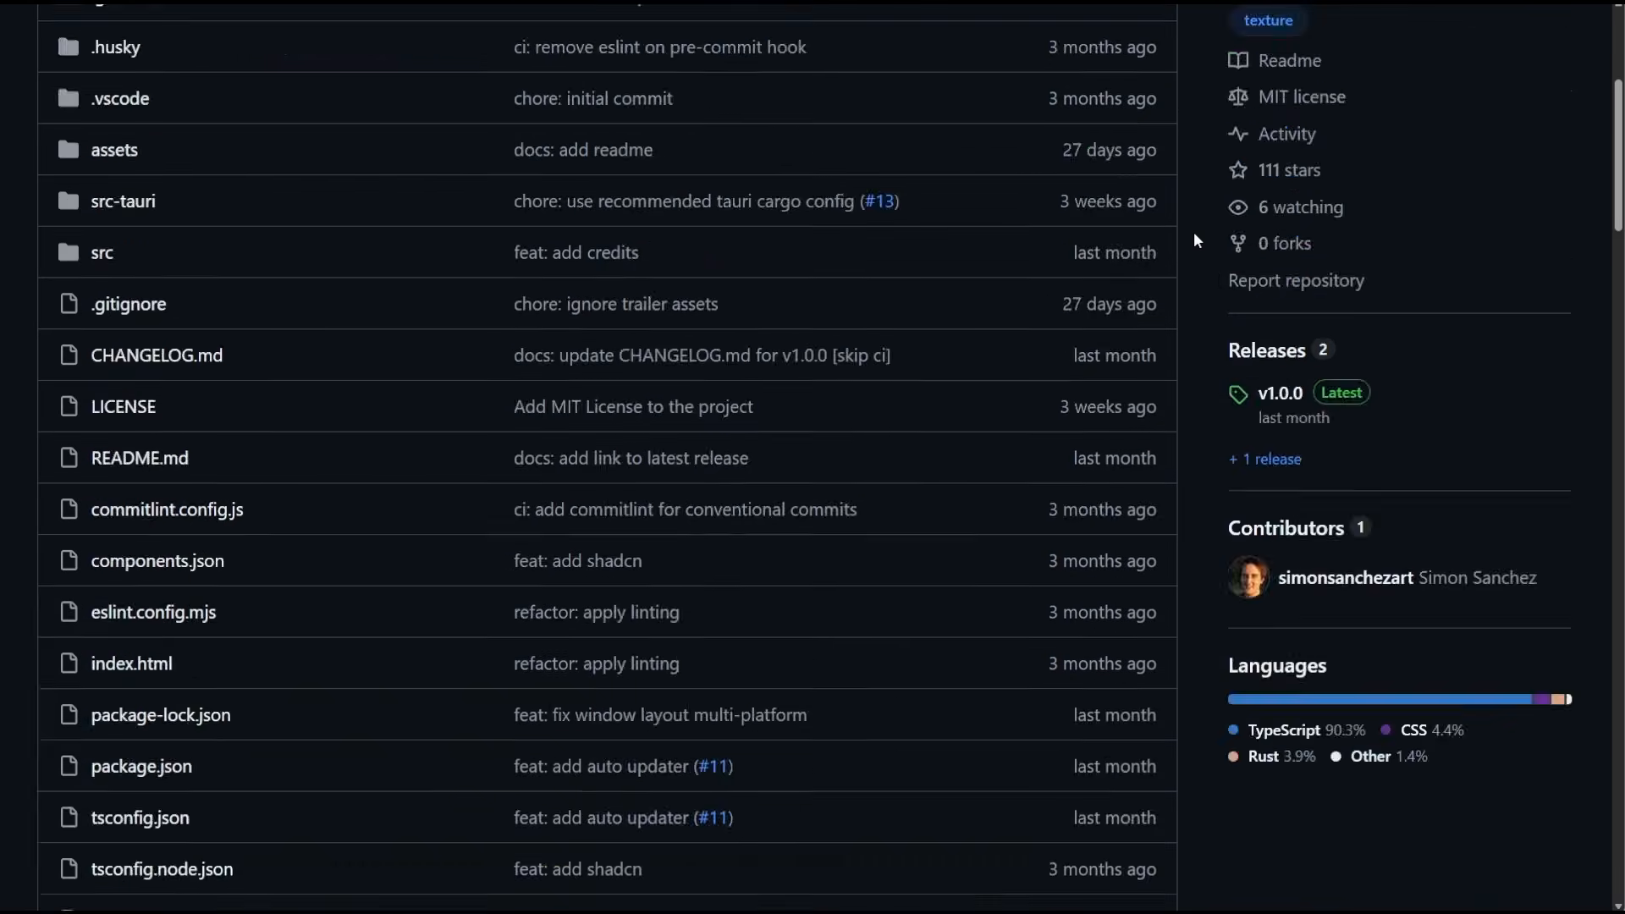
- Read through the Textract repository's README, covering its overview, key features, workflow and controls
scroll(1194, 233, down, 10)
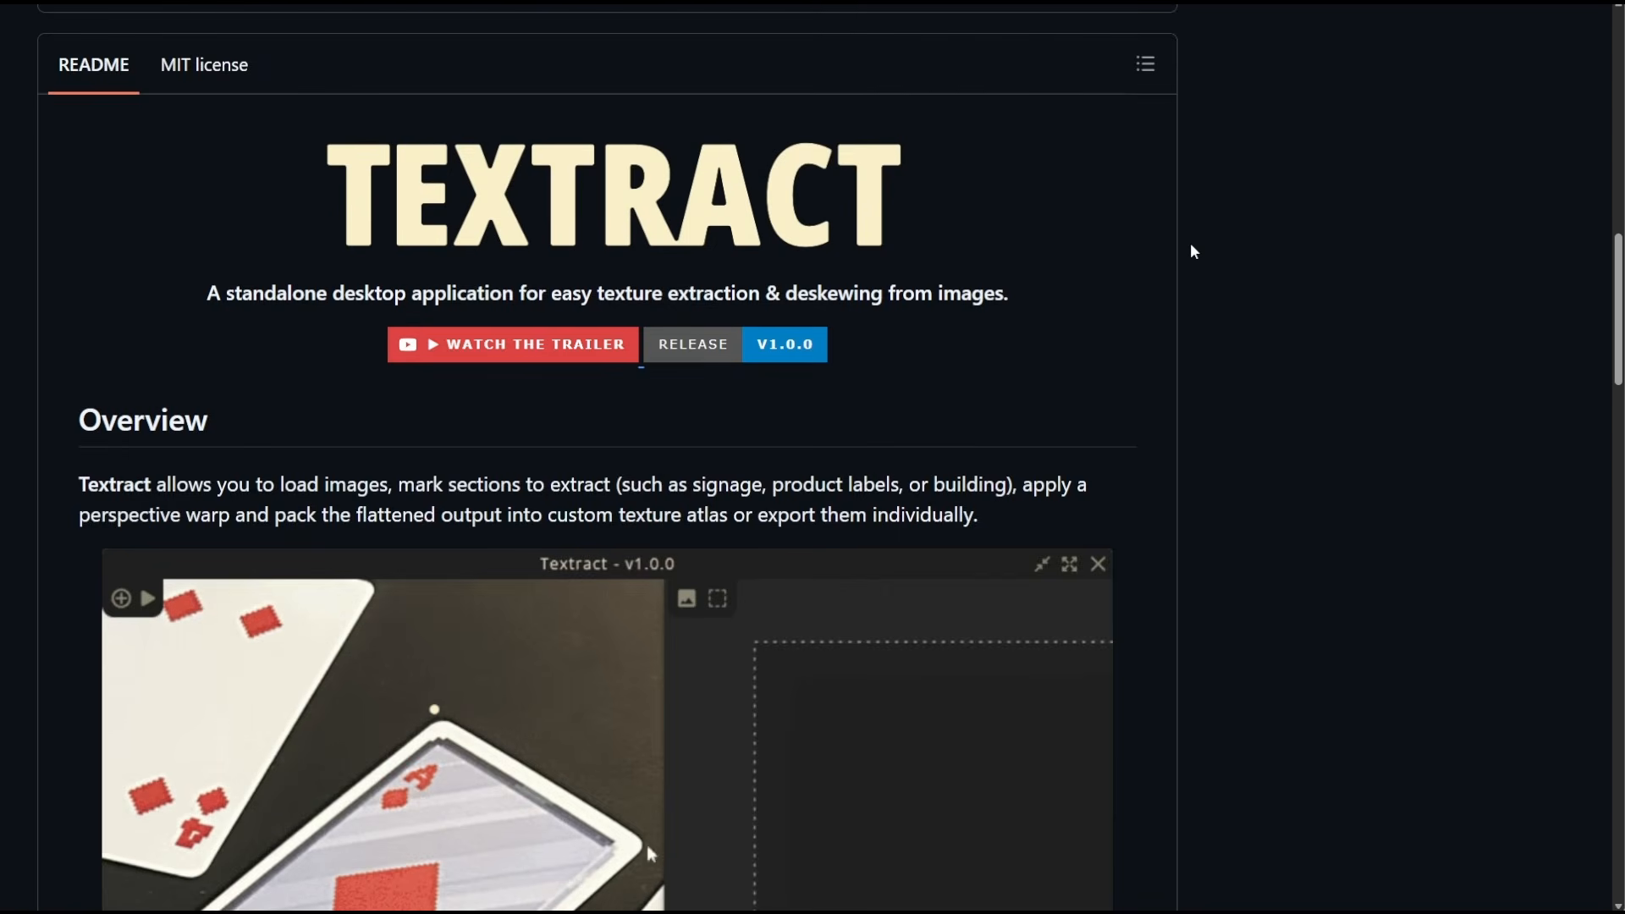
scroll(1193, 251, down, 7)
scroll(1193, 251, down, 7)
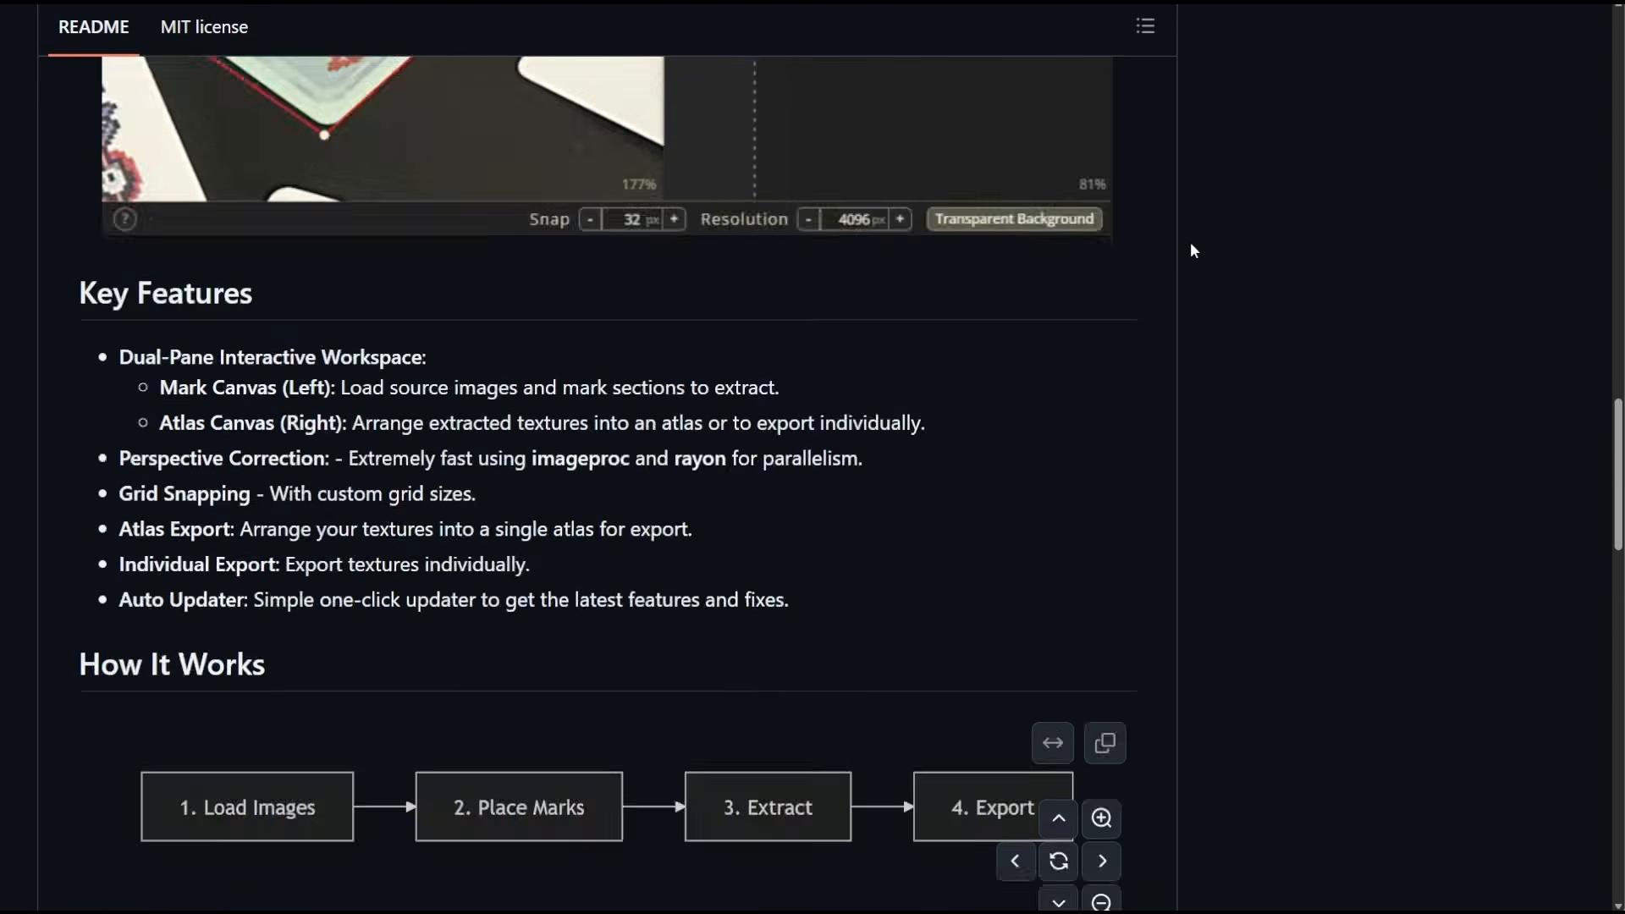
scroll(1193, 250, down, 6)
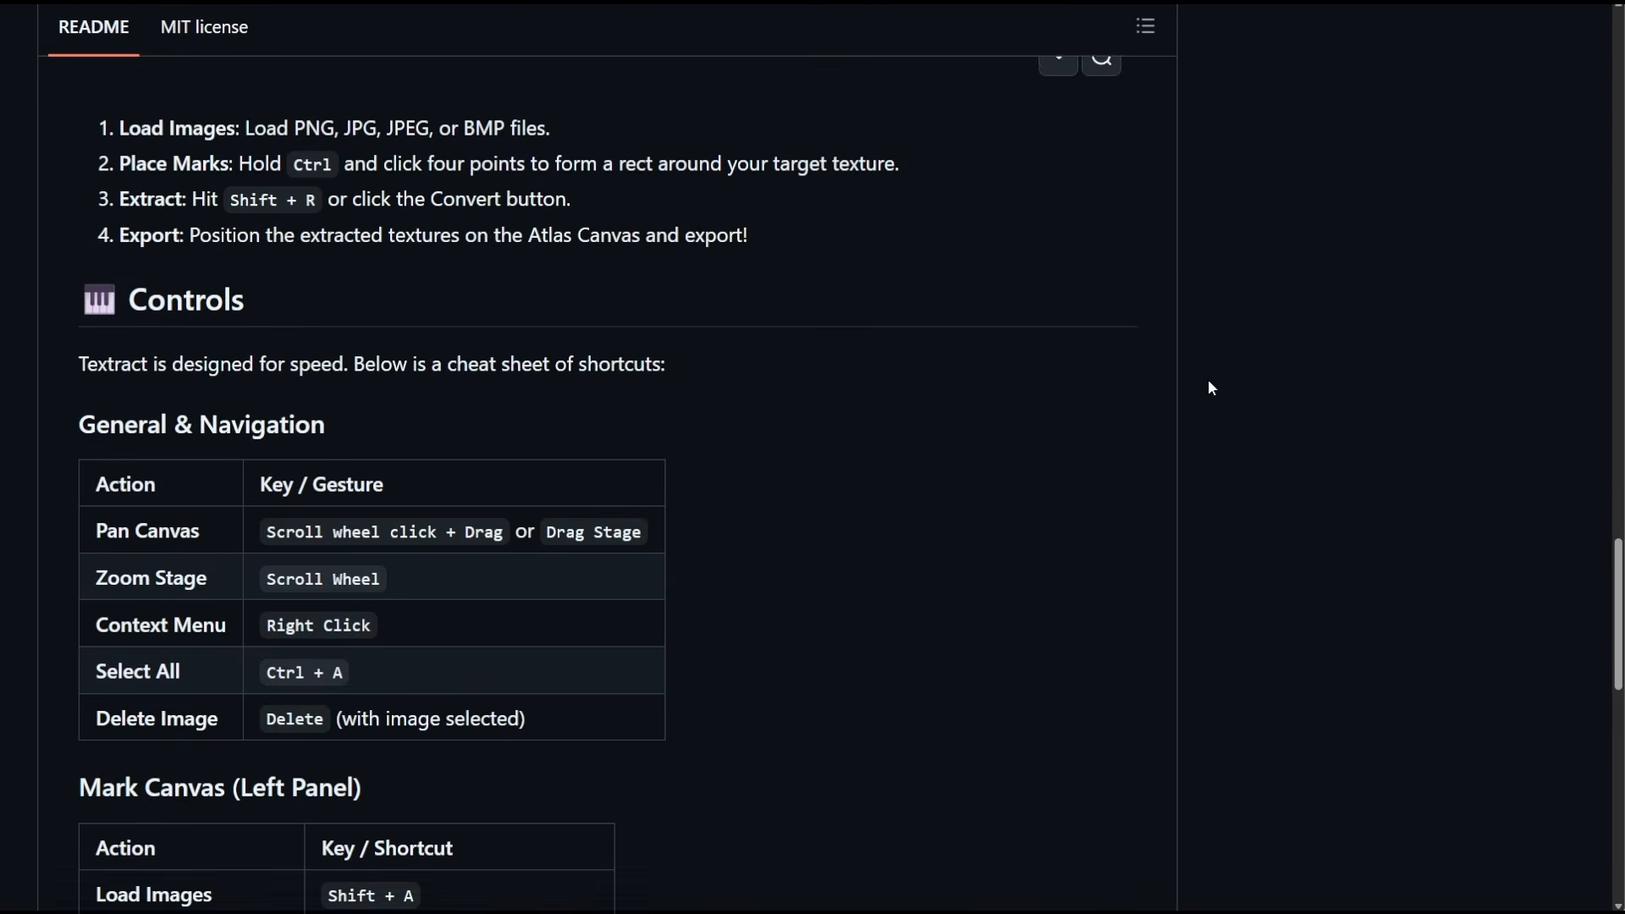
scroll(1209, 380, up, 20)
- Open the repository's v1.0.0 release and look over its downloadable assets
scroll(1209, 380, down, 3)
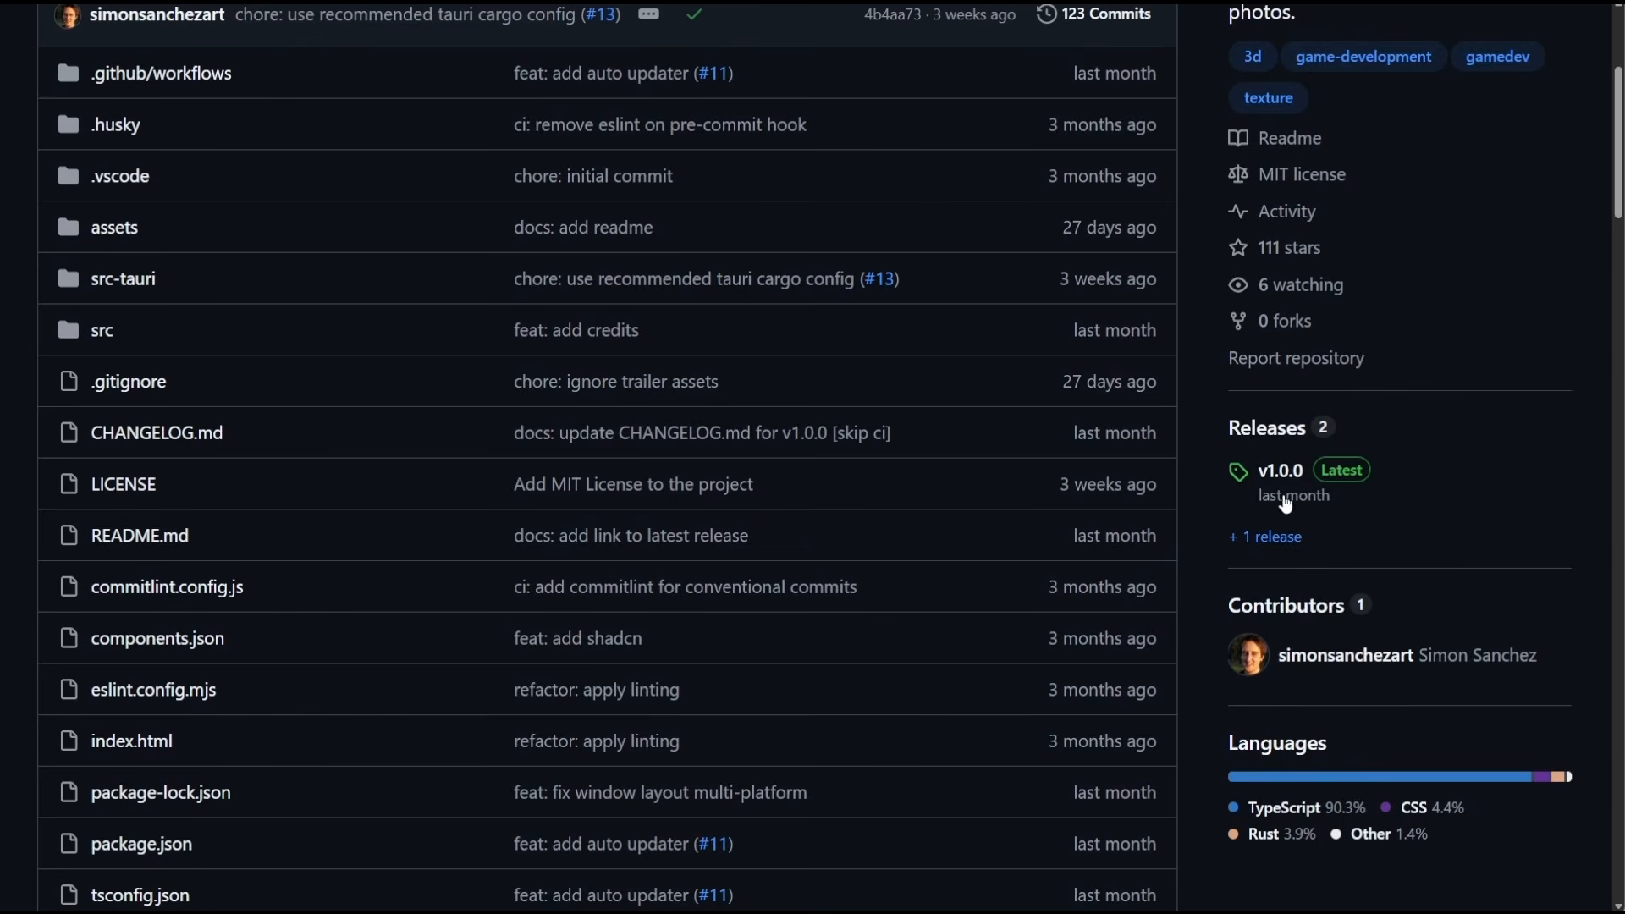
click(1299, 491)
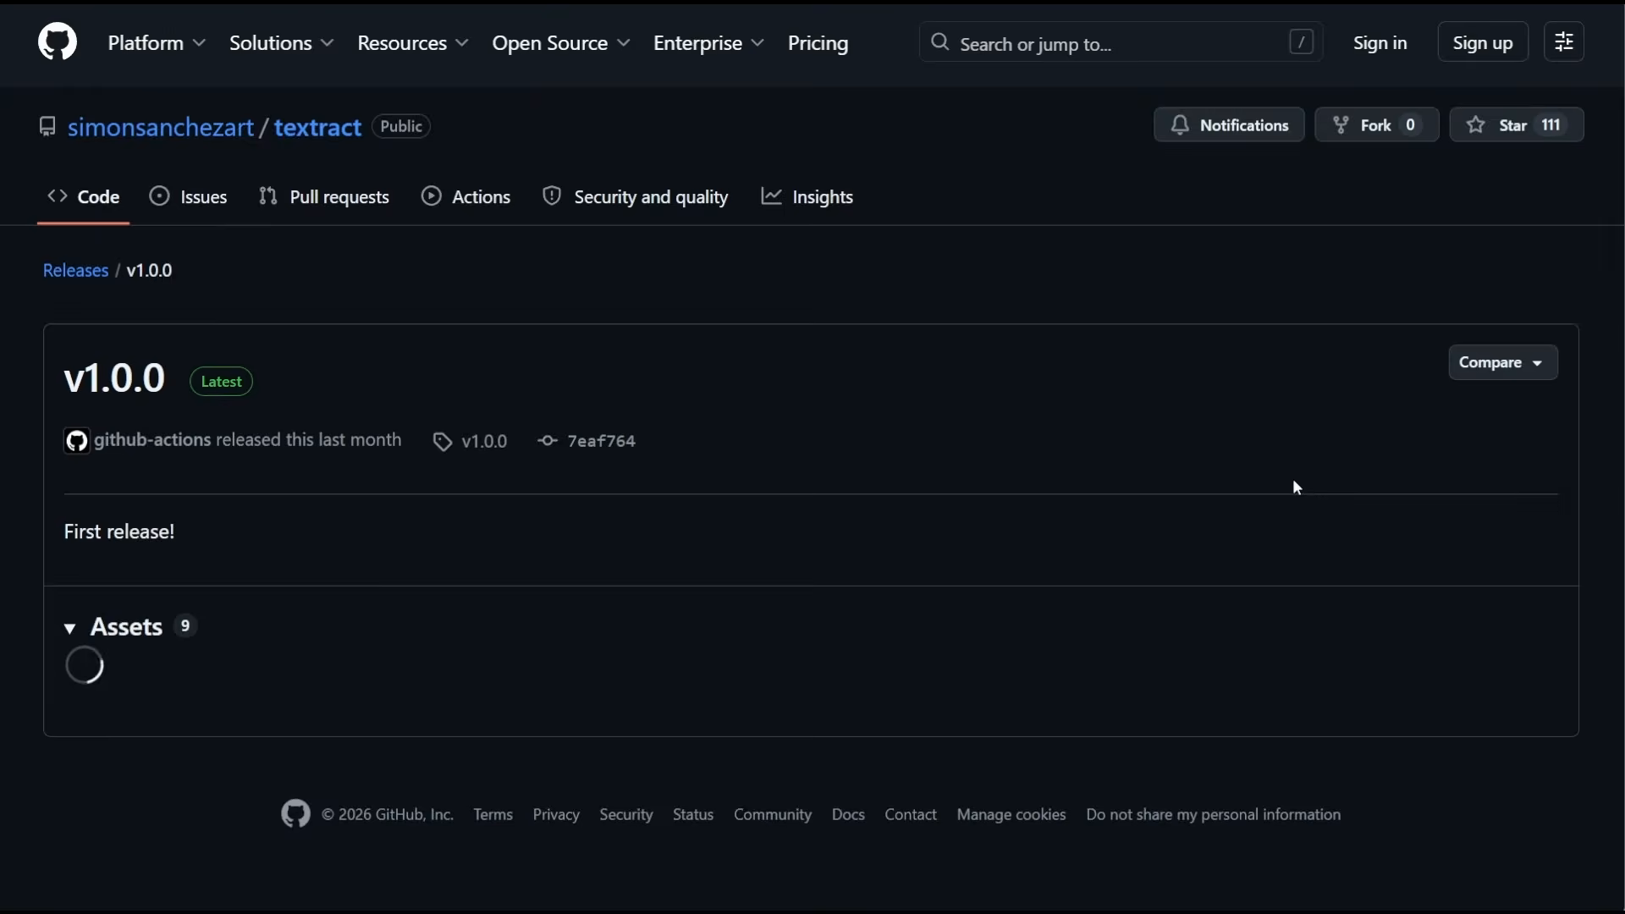
scroll(780, 475, down, 2)
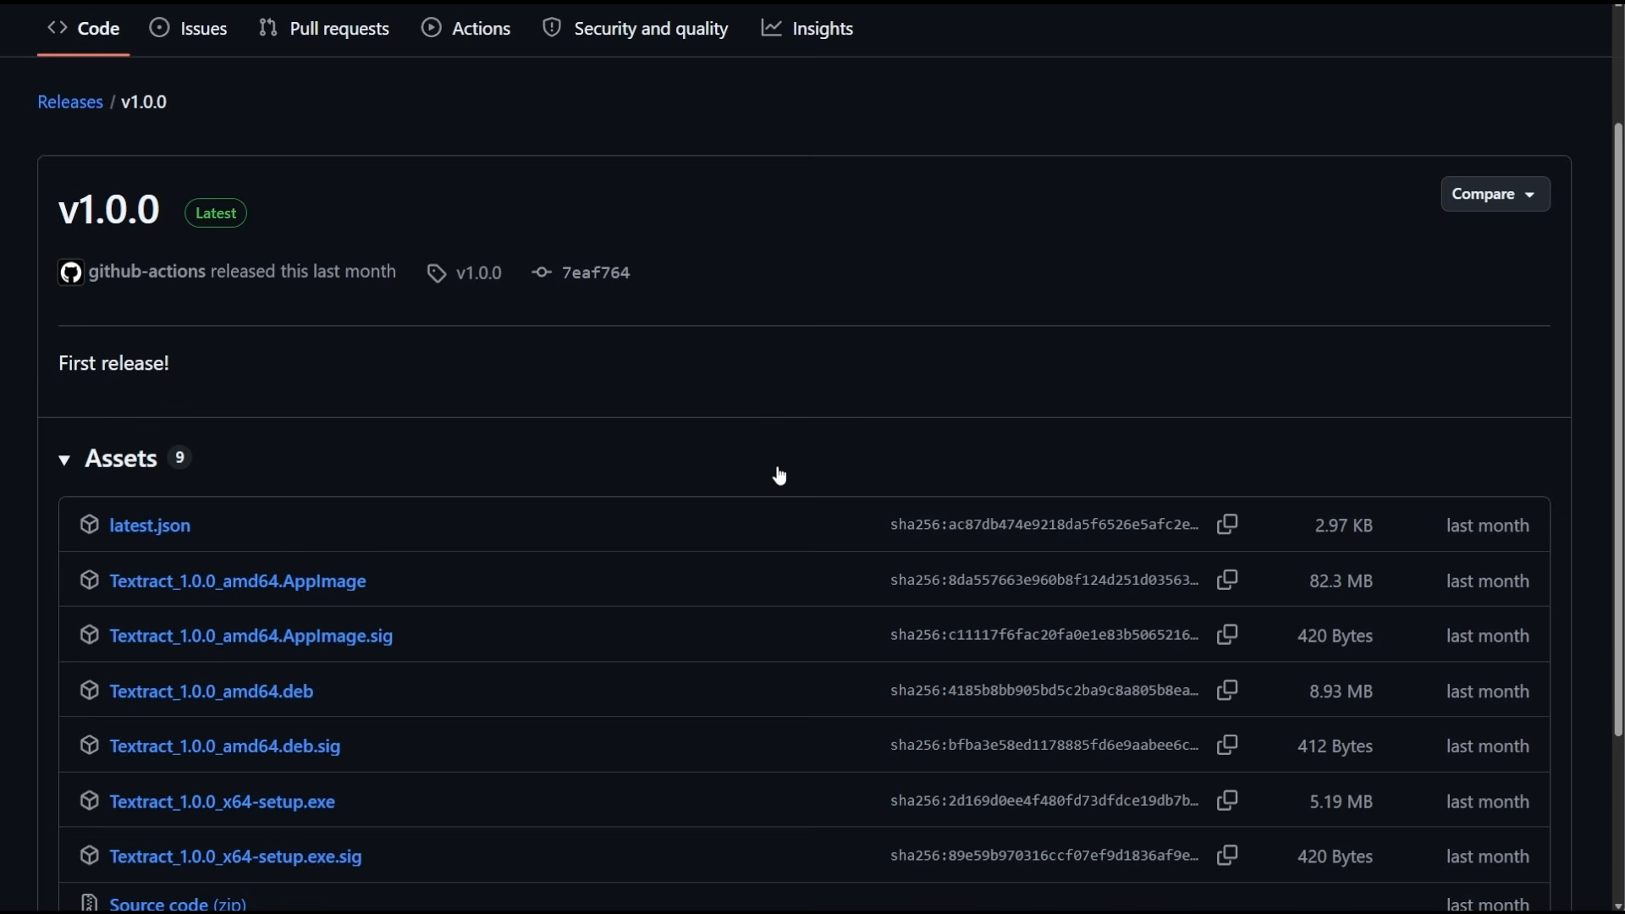
scroll(780, 477, down, 3)
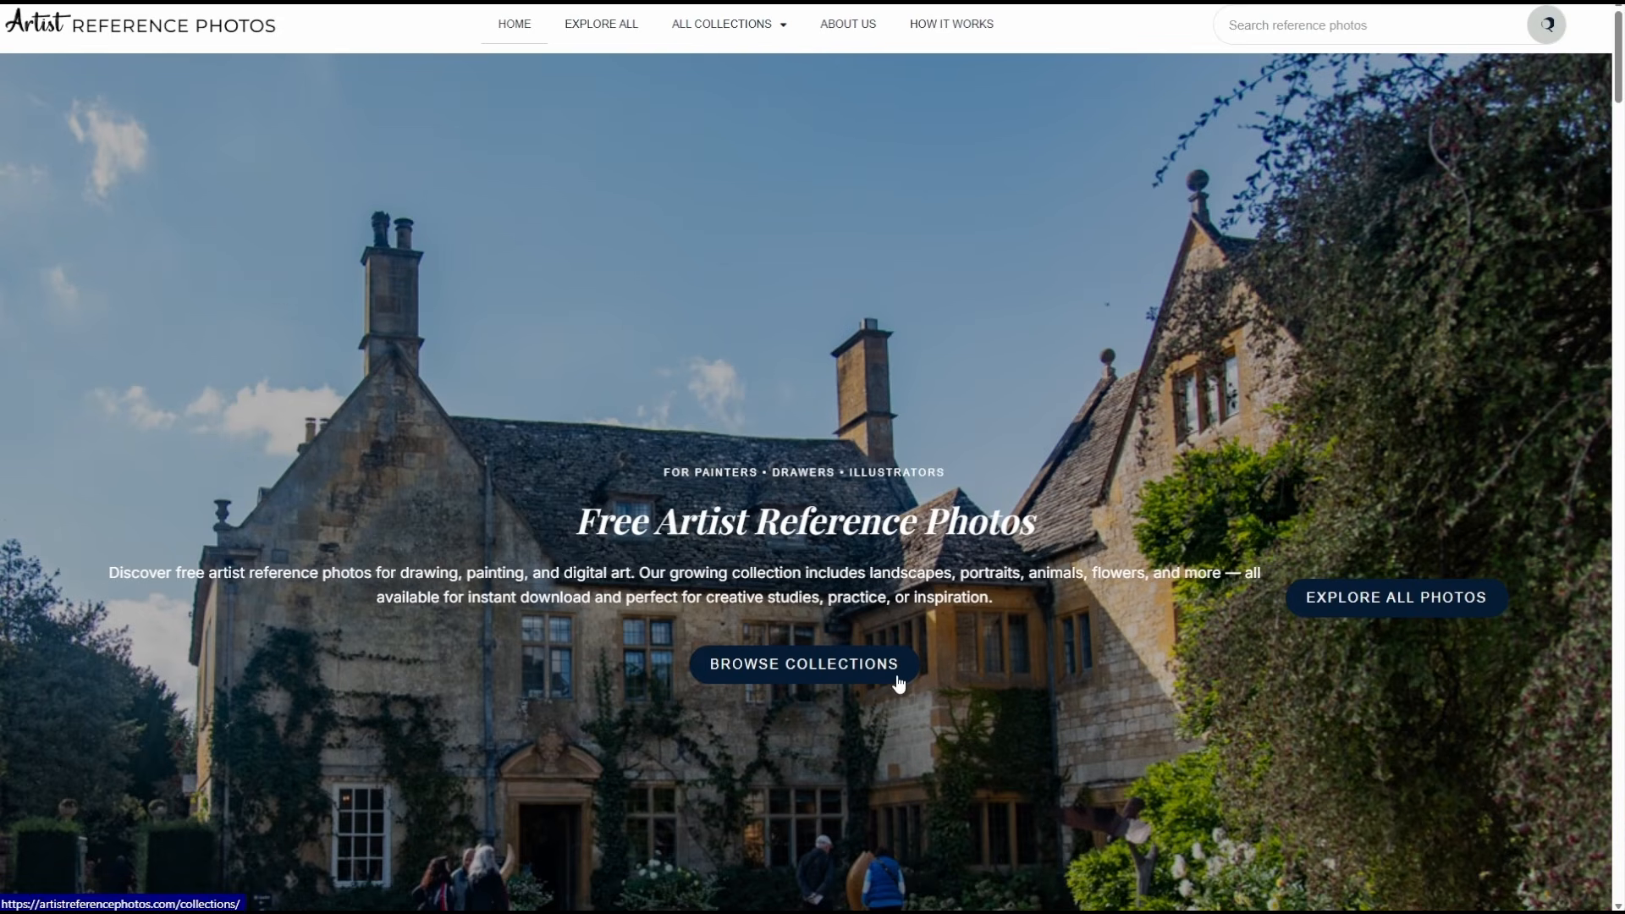
- Open the full list of collections on the Artist Reference Photos site and look through the categories
click(743, 30)
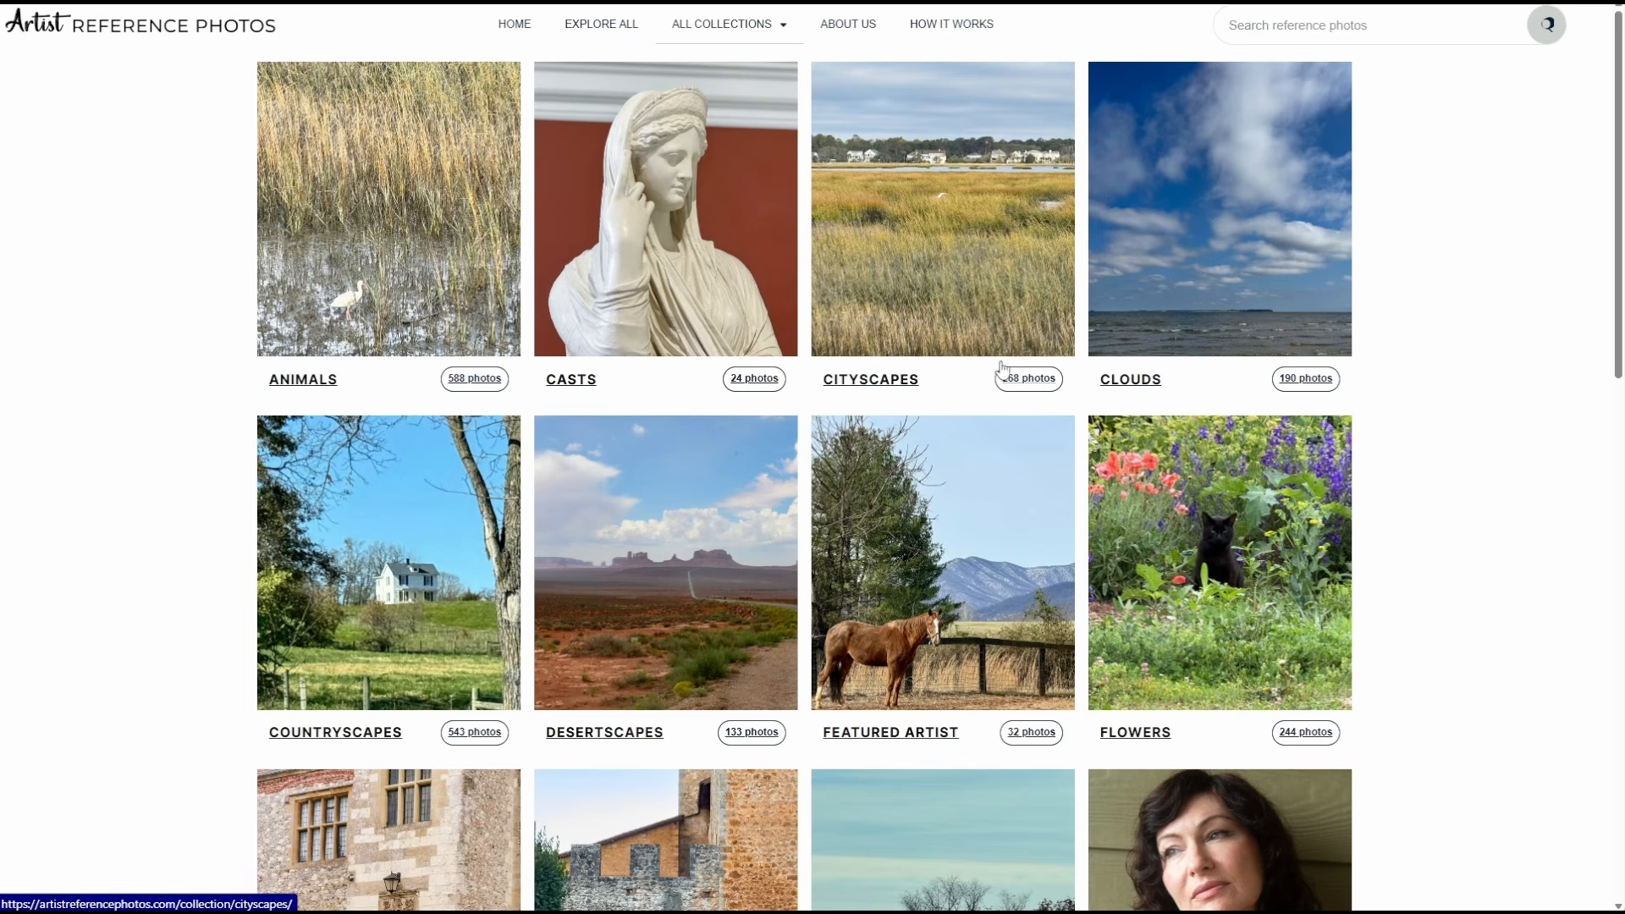
scroll(952, 383, down, 4)
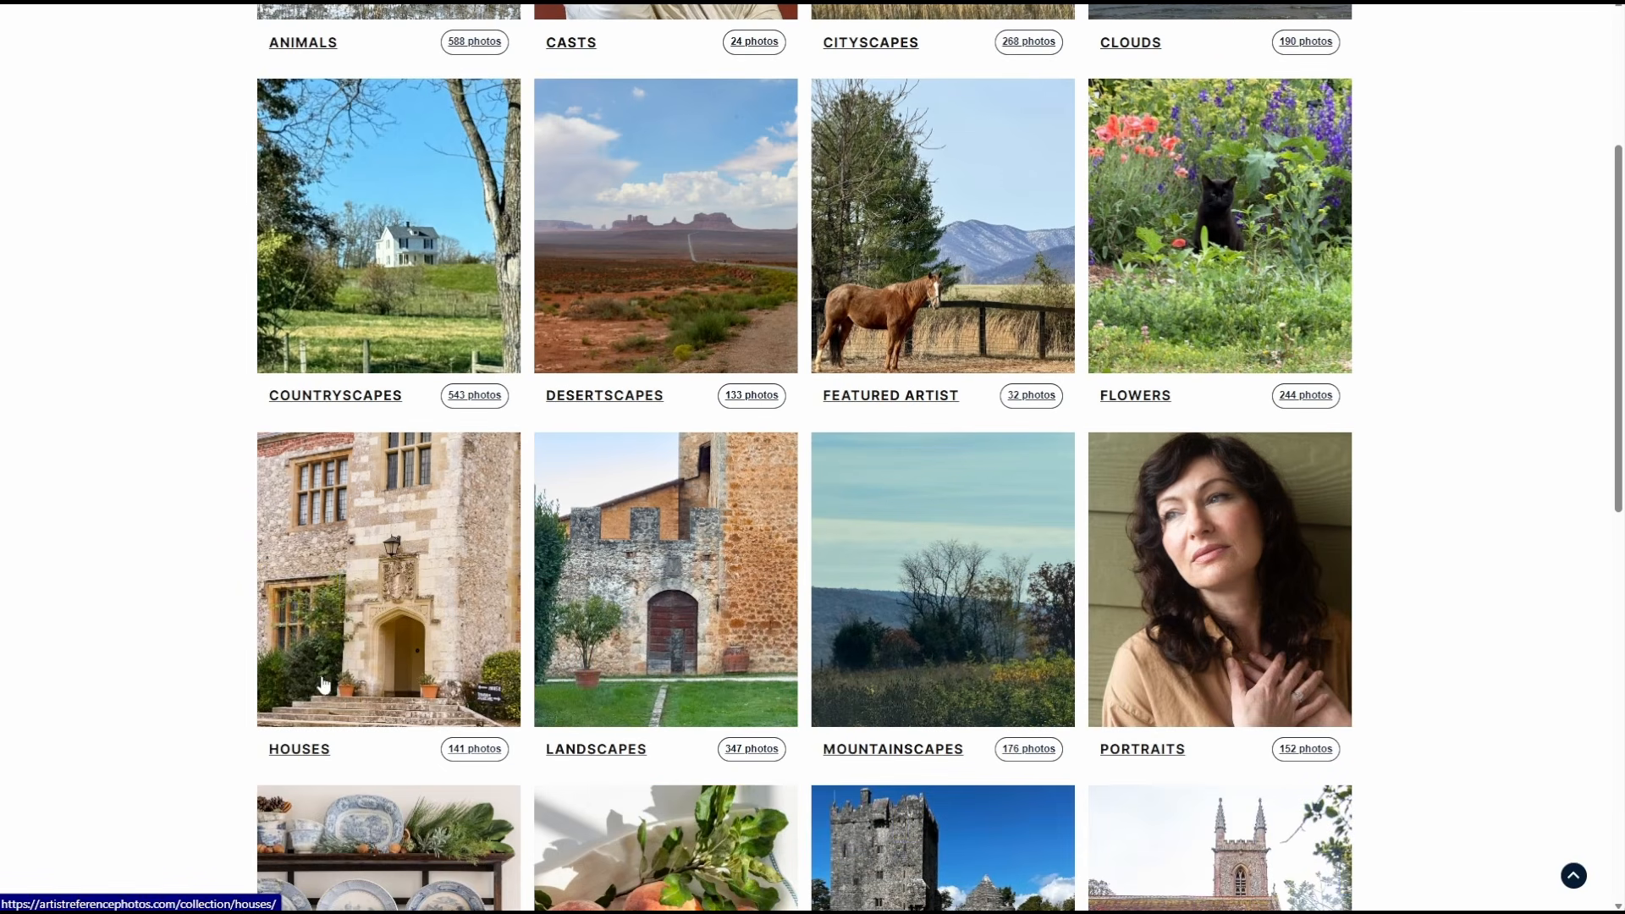
scroll(389, 630, down, 3)
scroll(389, 630, down, 3)
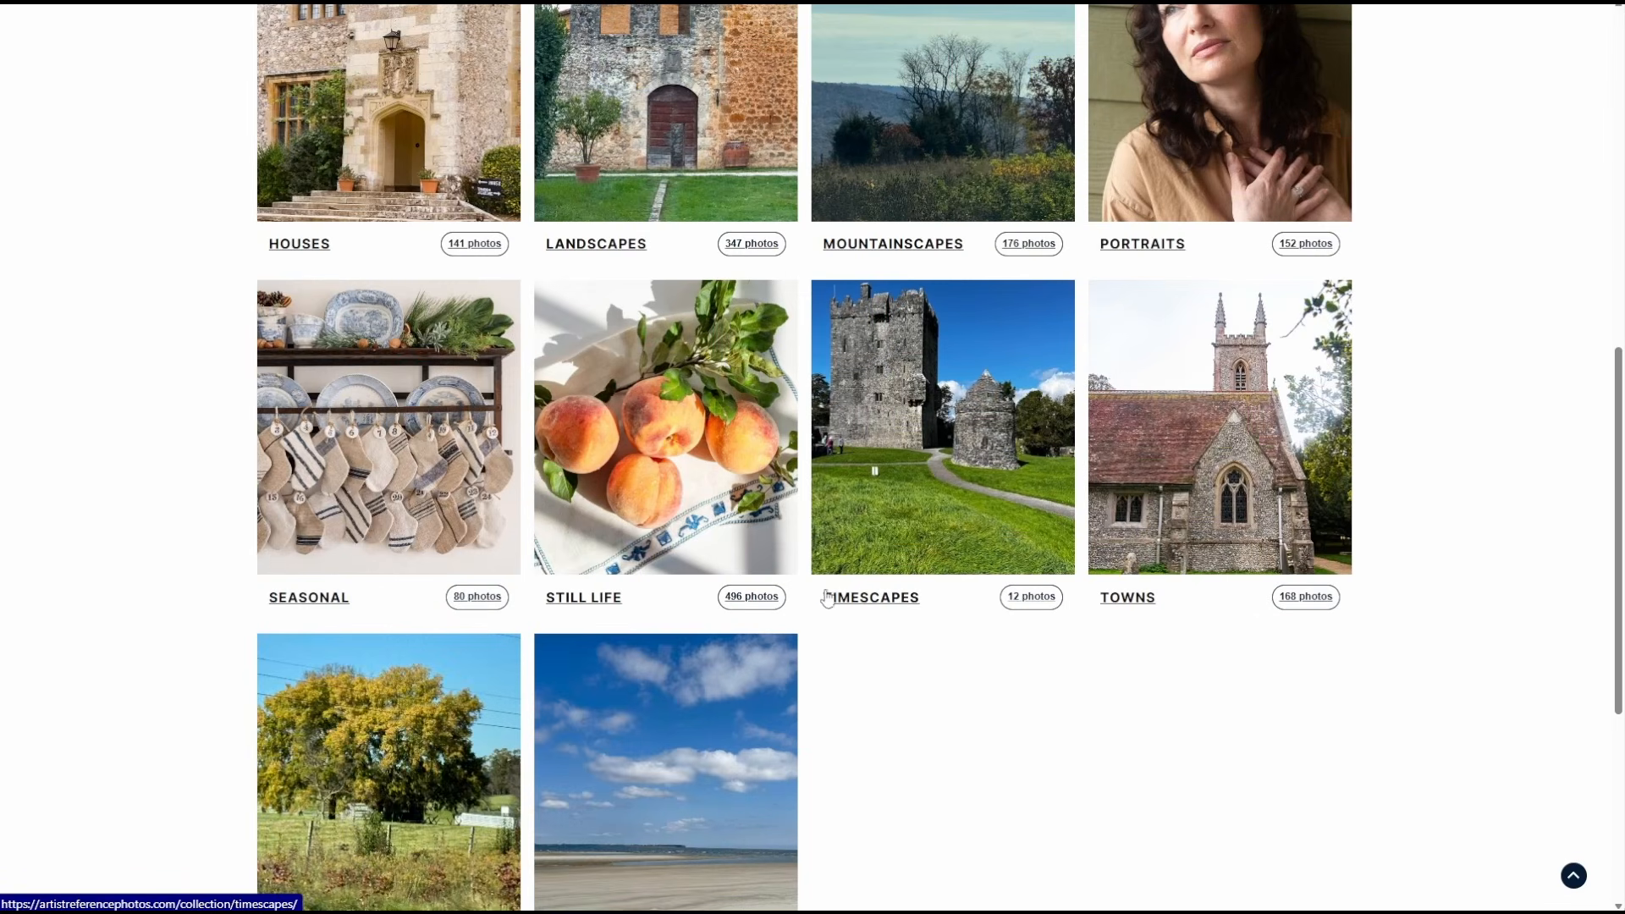
scroll(813, 609, up, 5)
scroll(807, 627, down, 3)
scroll(807, 627, up, 5)
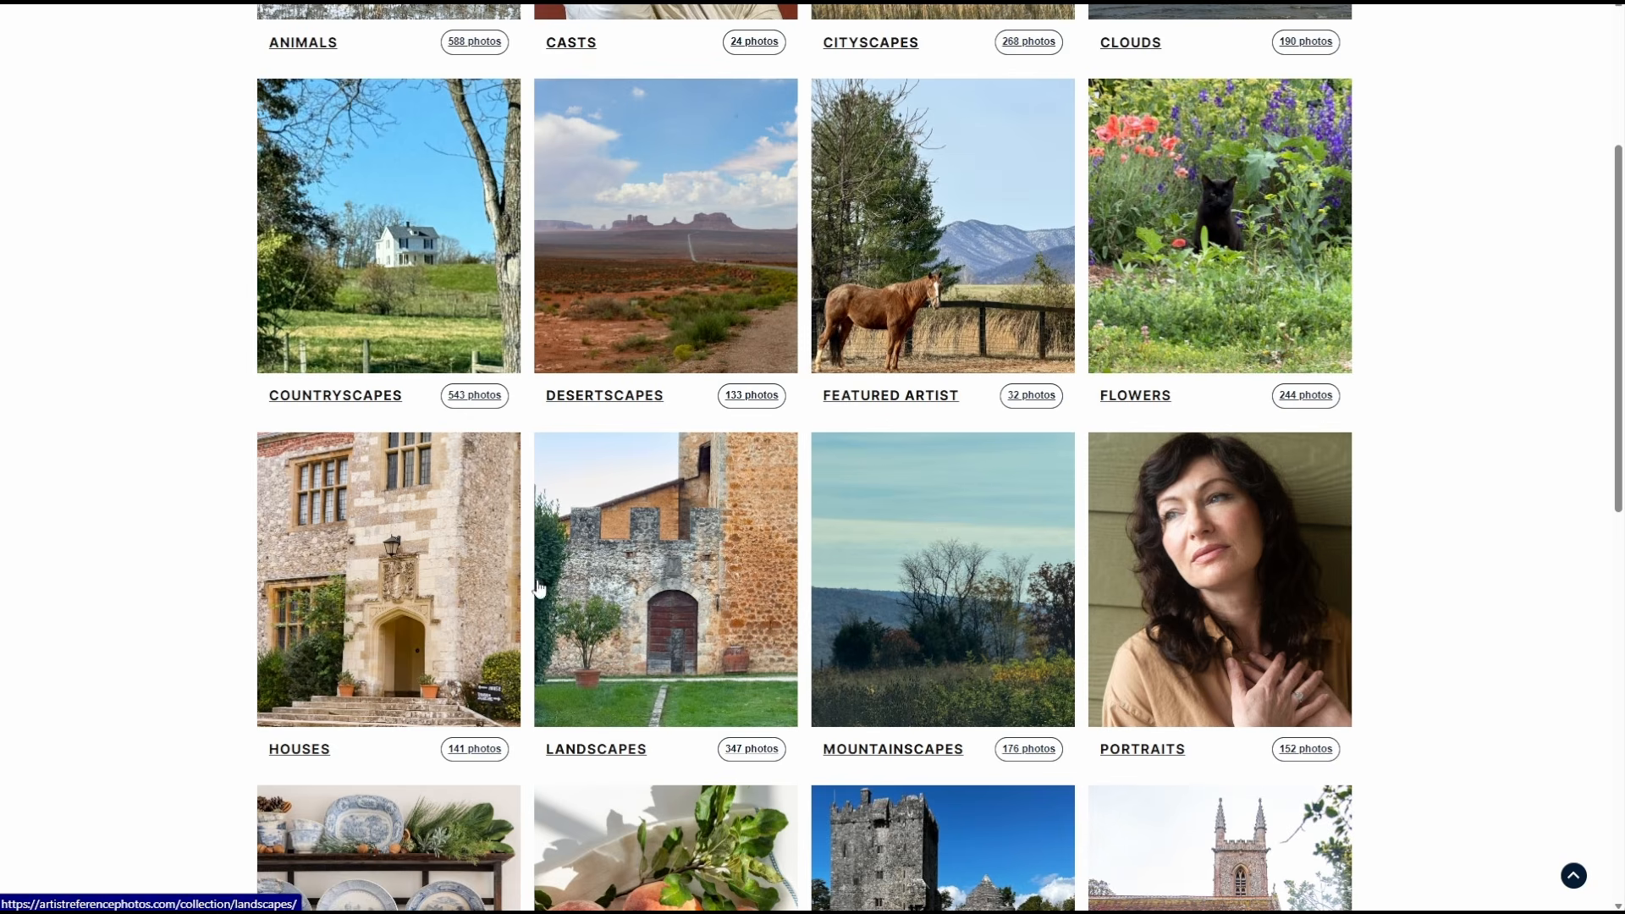
- Open the Houses collection and look through its first page of reference photos
click(404, 583)
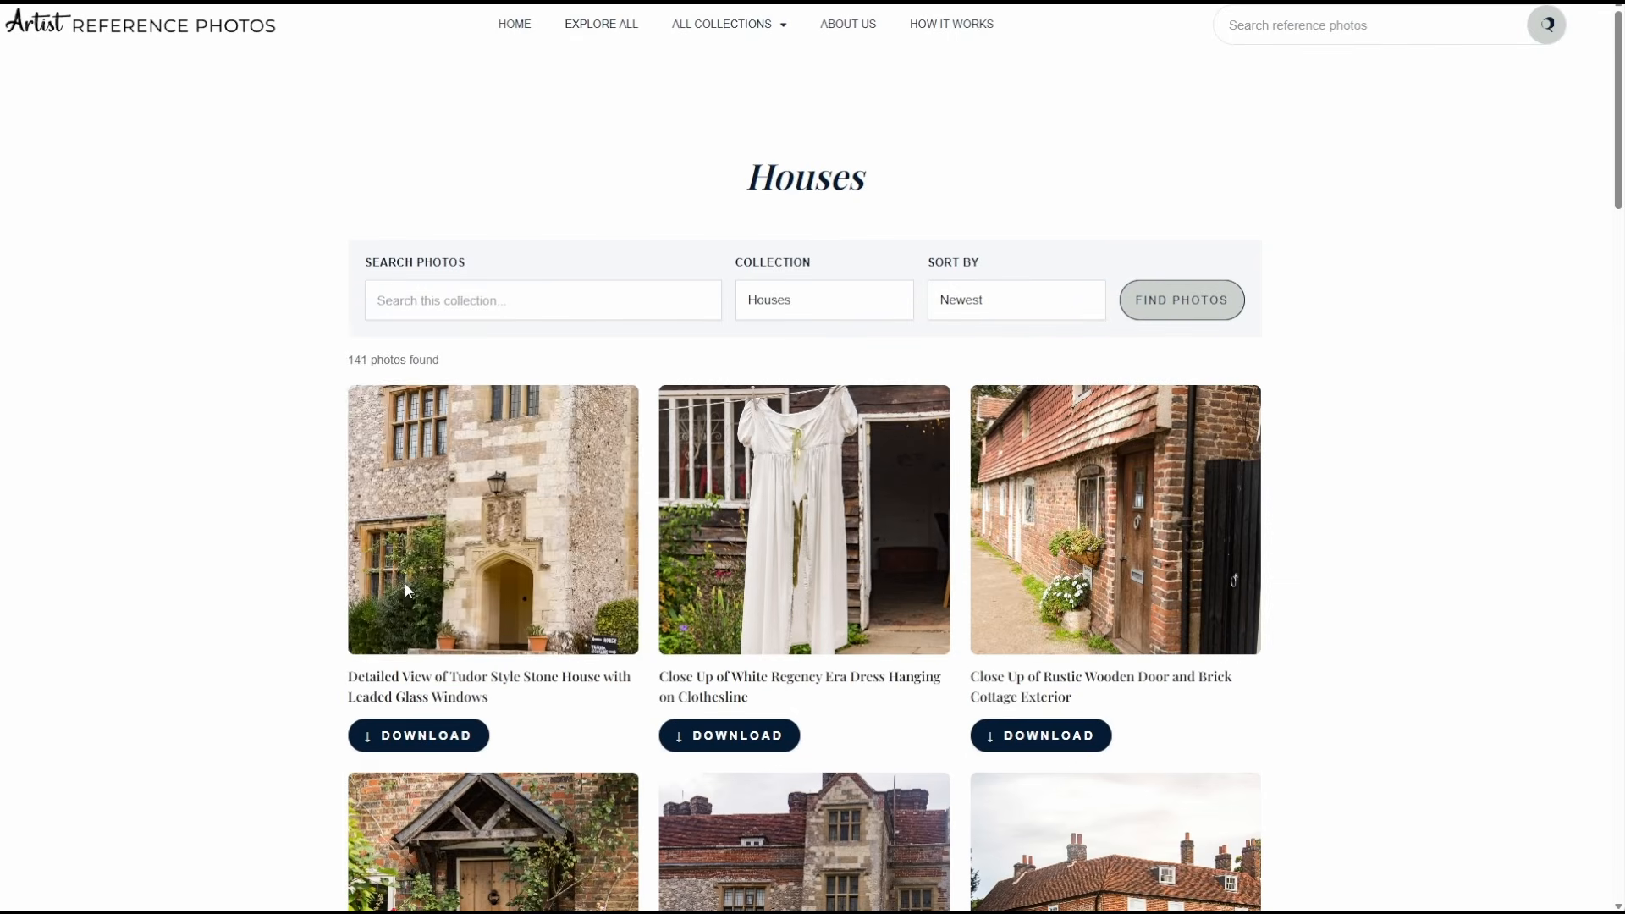
scroll(423, 577, down, 8)
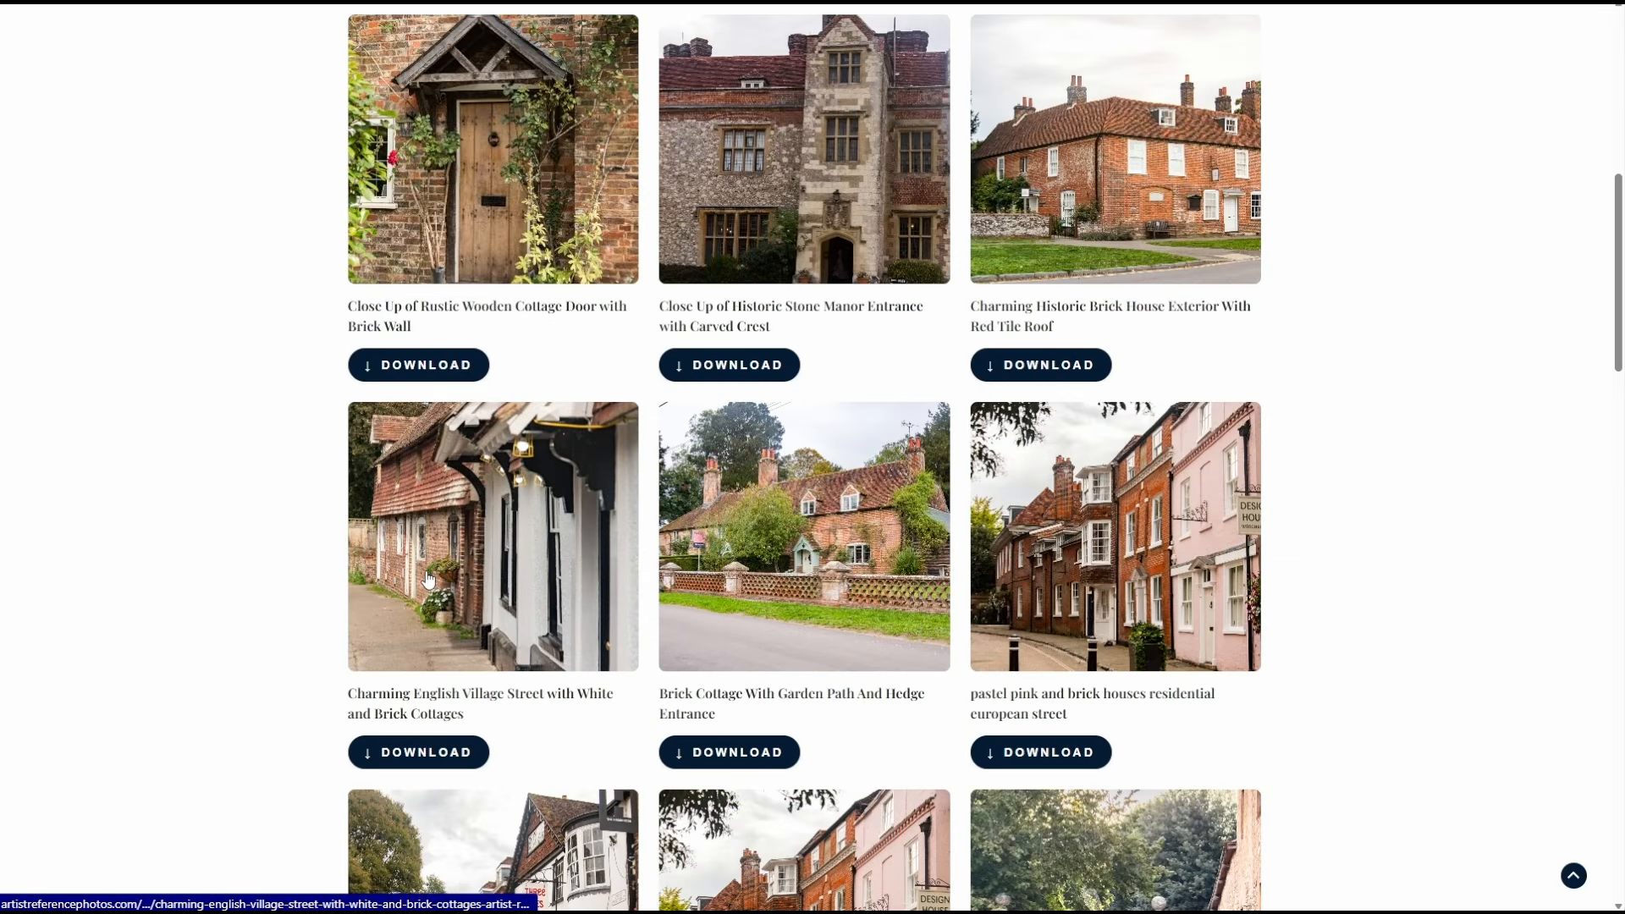
scroll(427, 579, down, 7)
scroll(427, 579, down, 7)
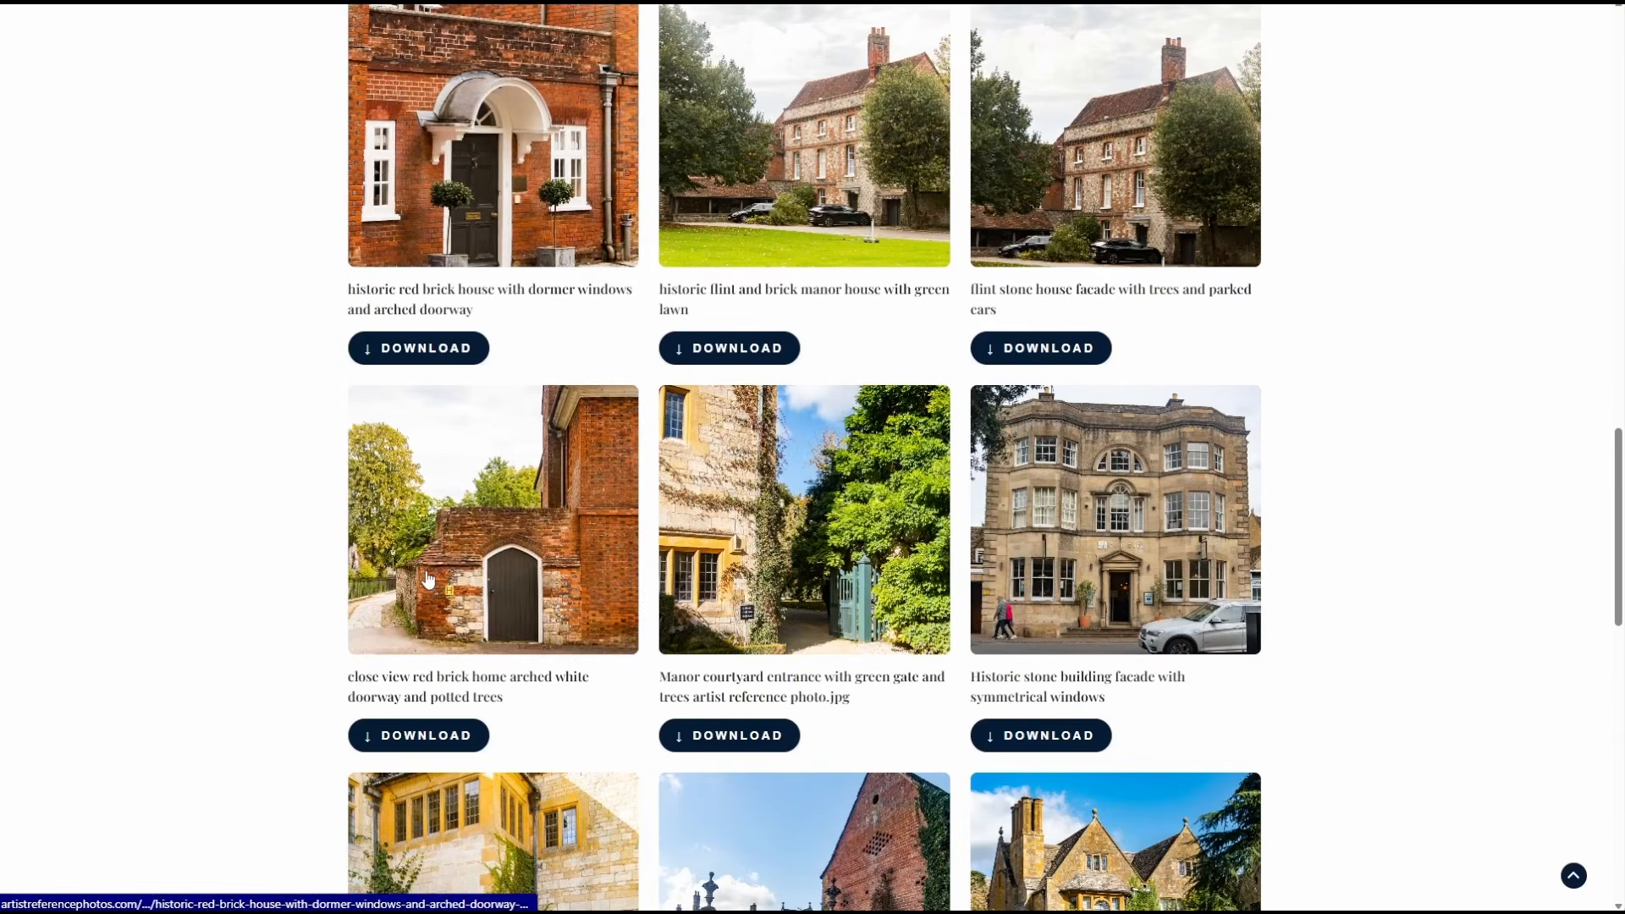
scroll(428, 579, down, 12)
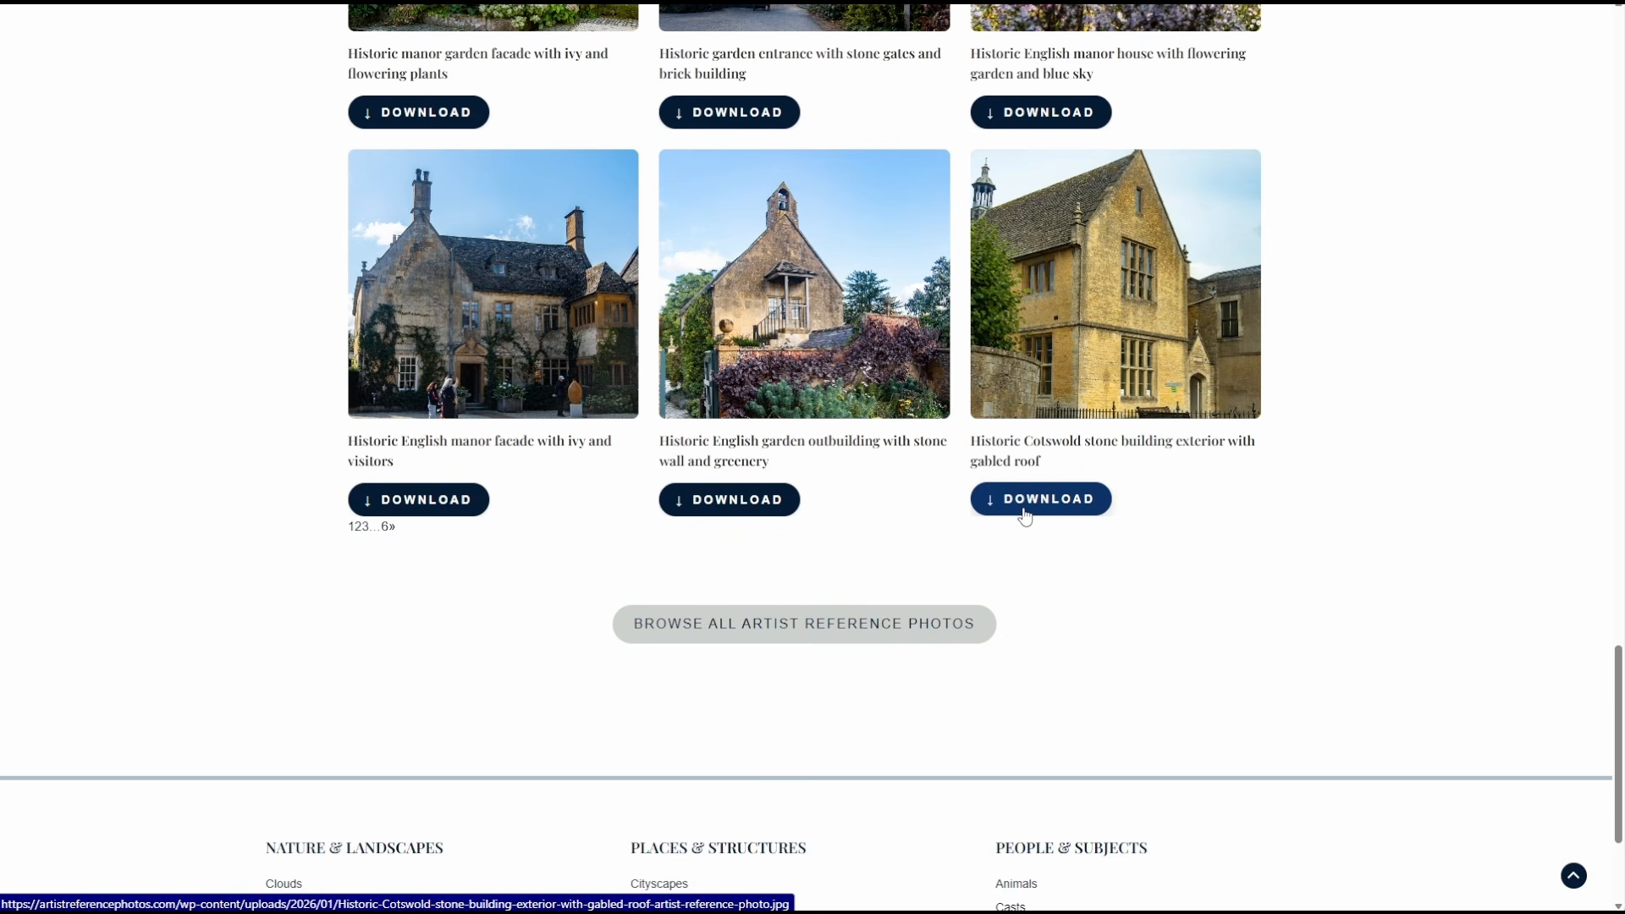
- Go to the second page of the Houses collection and look through its photos
click(360, 531)
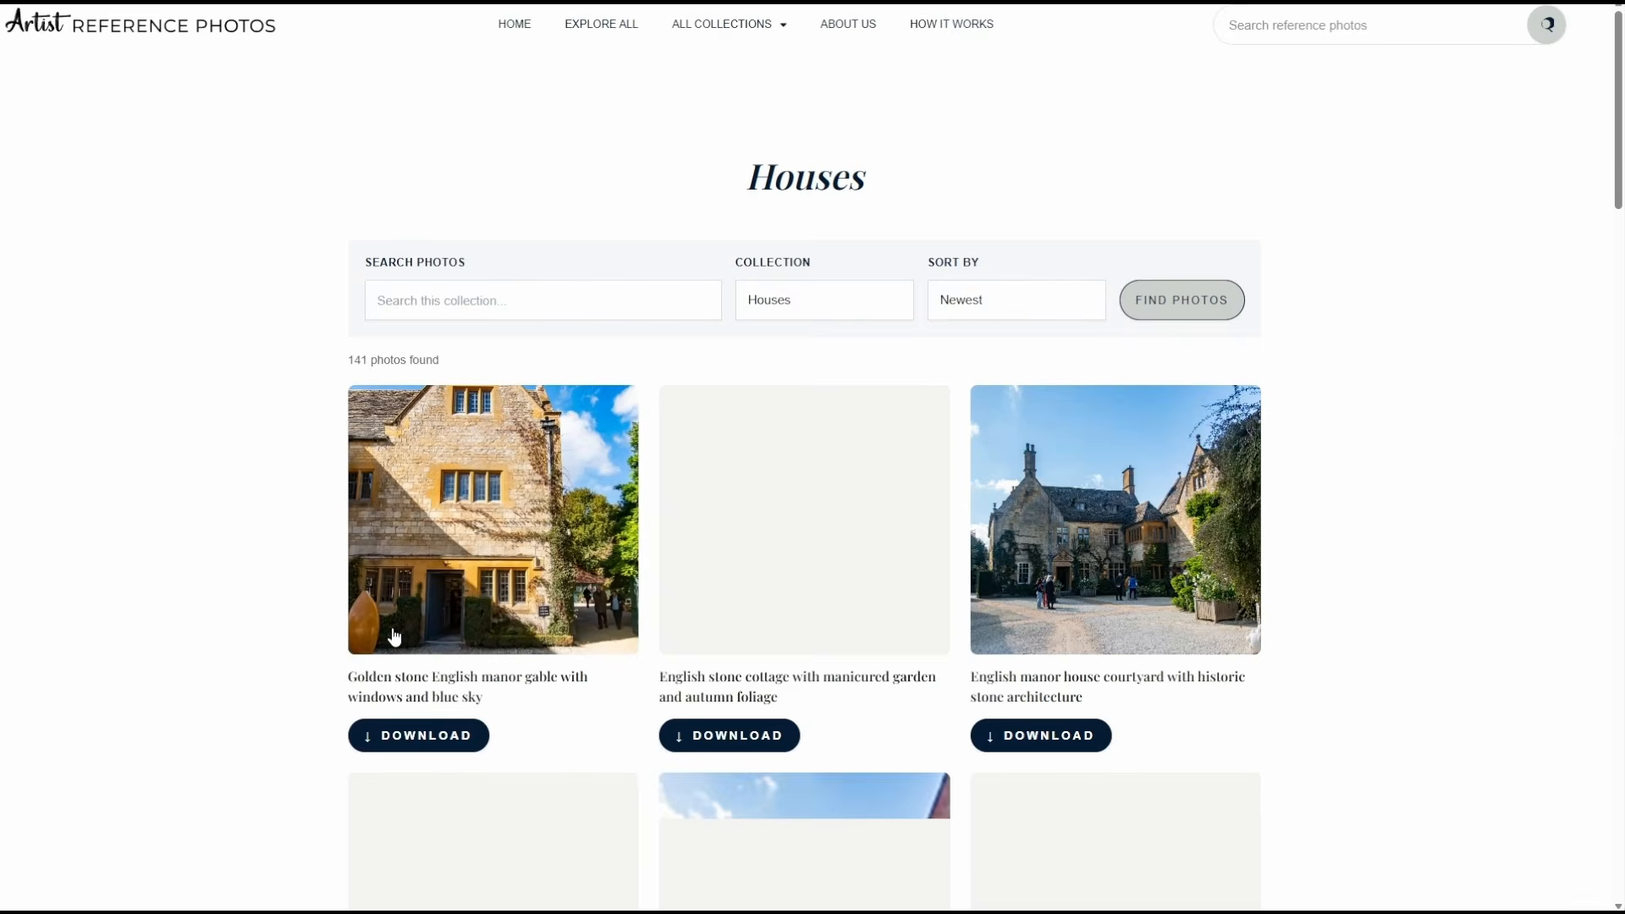
scroll(392, 635, down, 8)
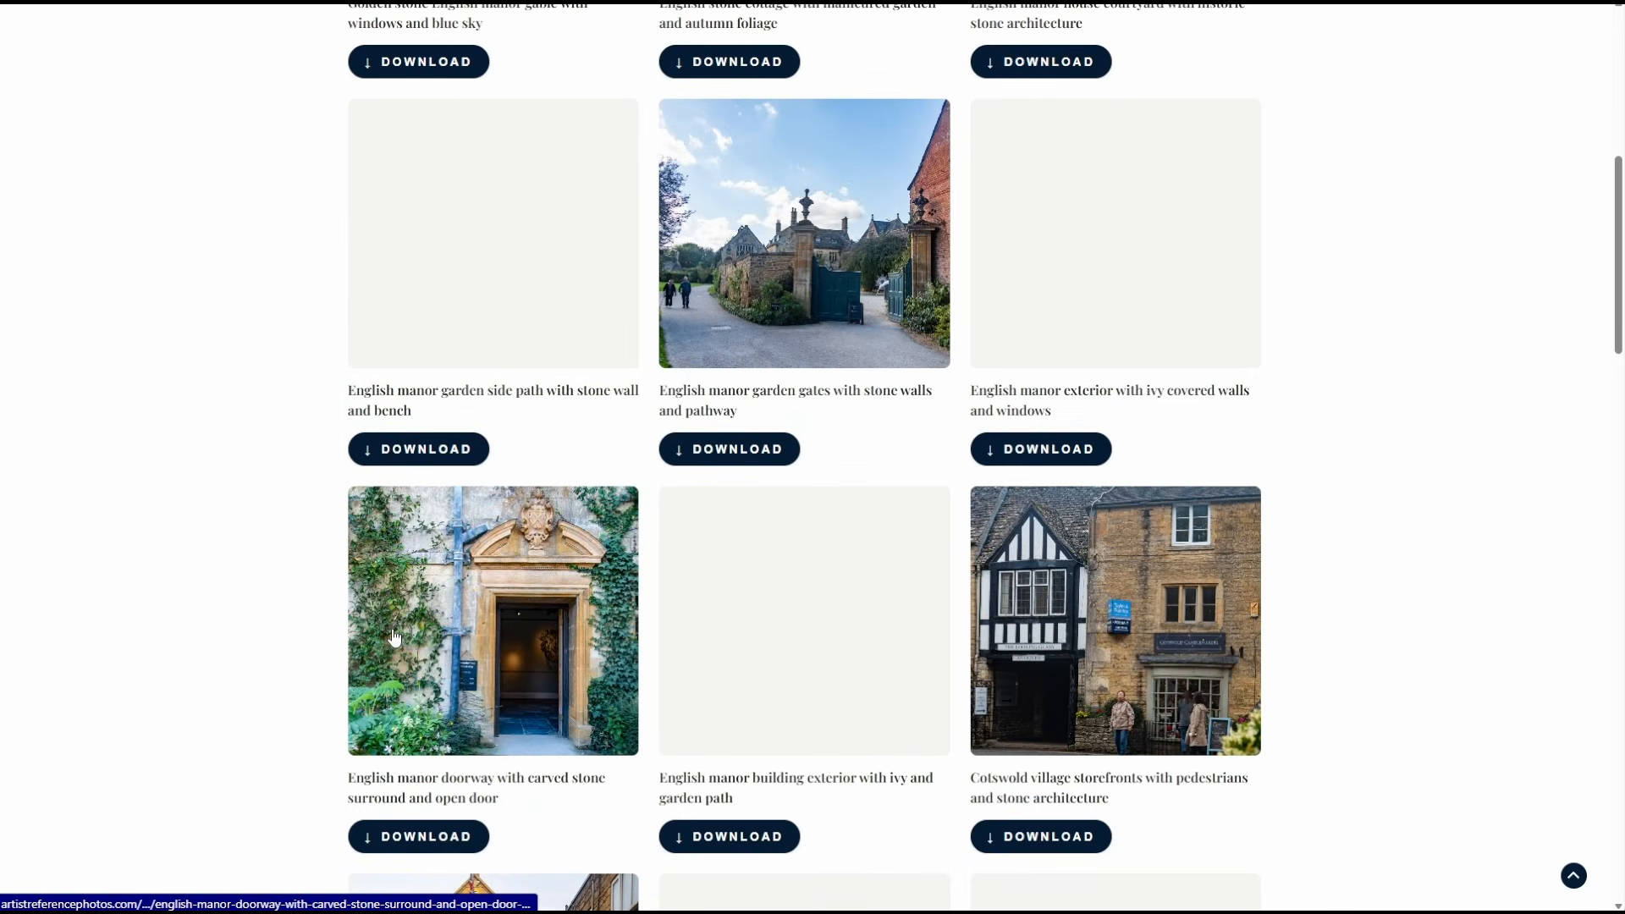
scroll(394, 637, down, 3)
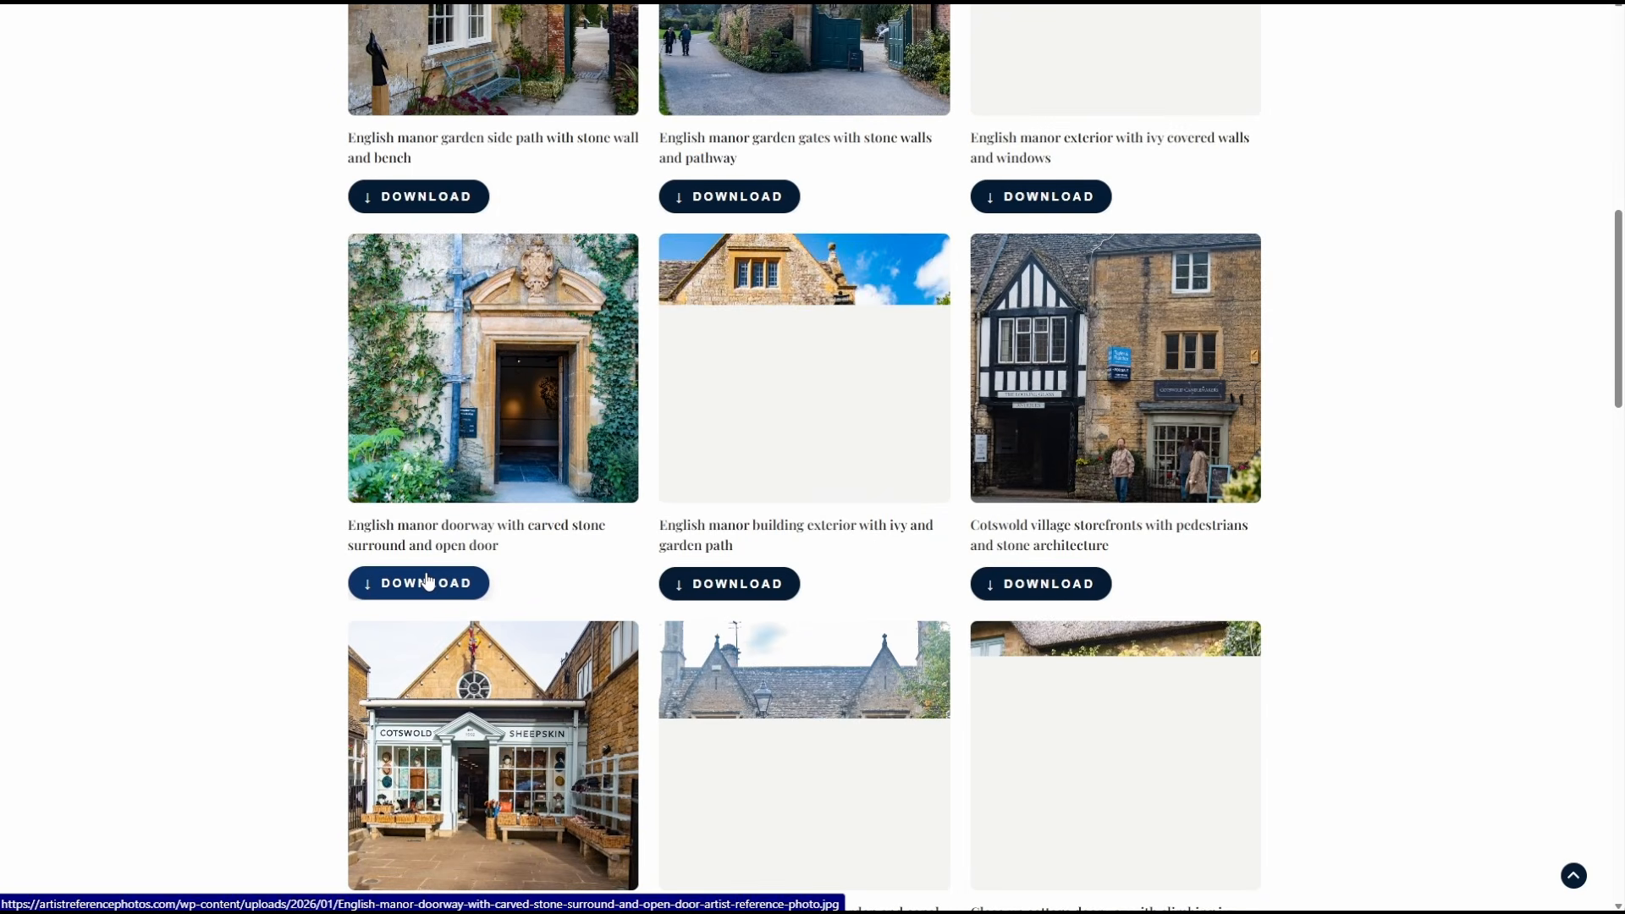
scroll(427, 580, down, 8)
scroll(427, 581, down, 15)
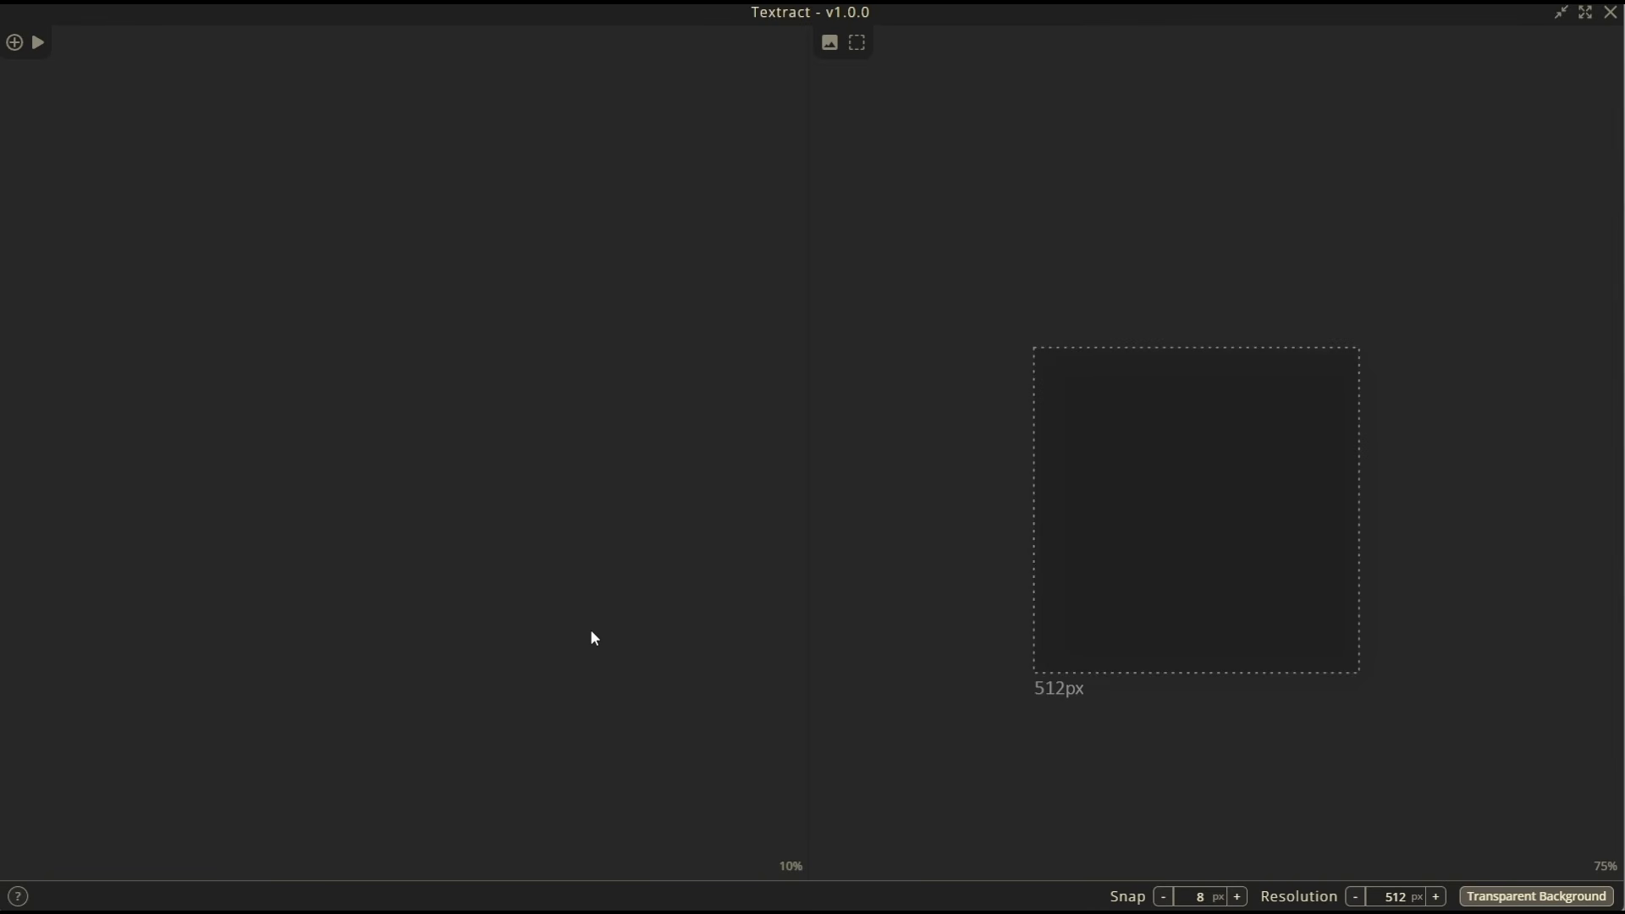
- Load all ten images from the Texture Tool folder into the source canvas and move one image off the overlapping stack
click(14, 42)
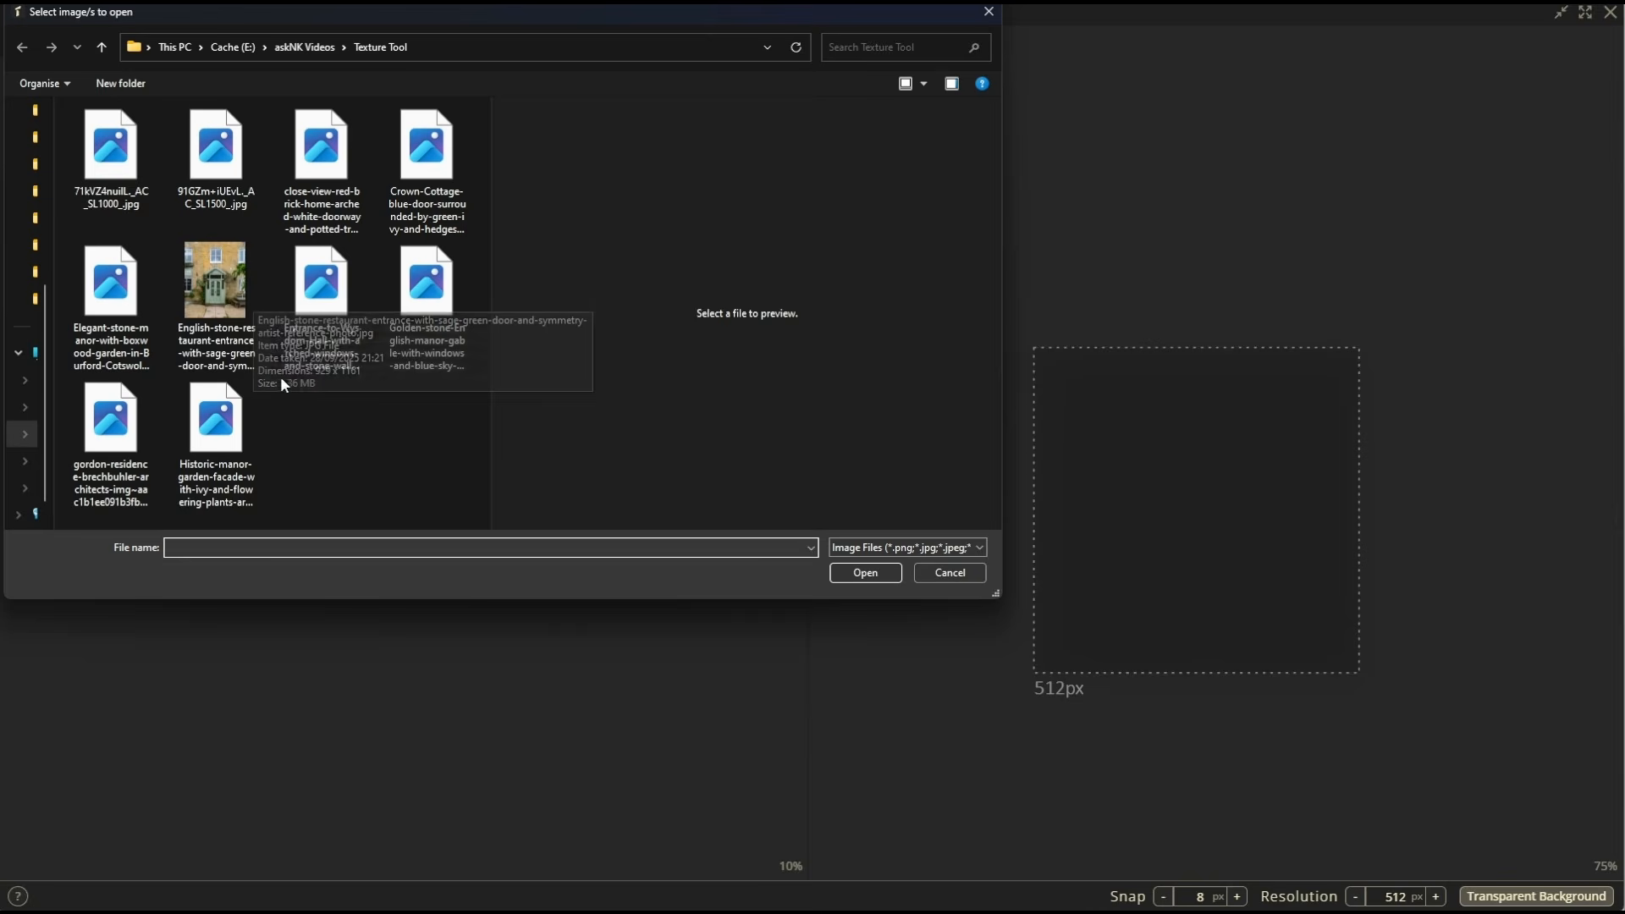
click(138, 180)
shift+click(210, 428)
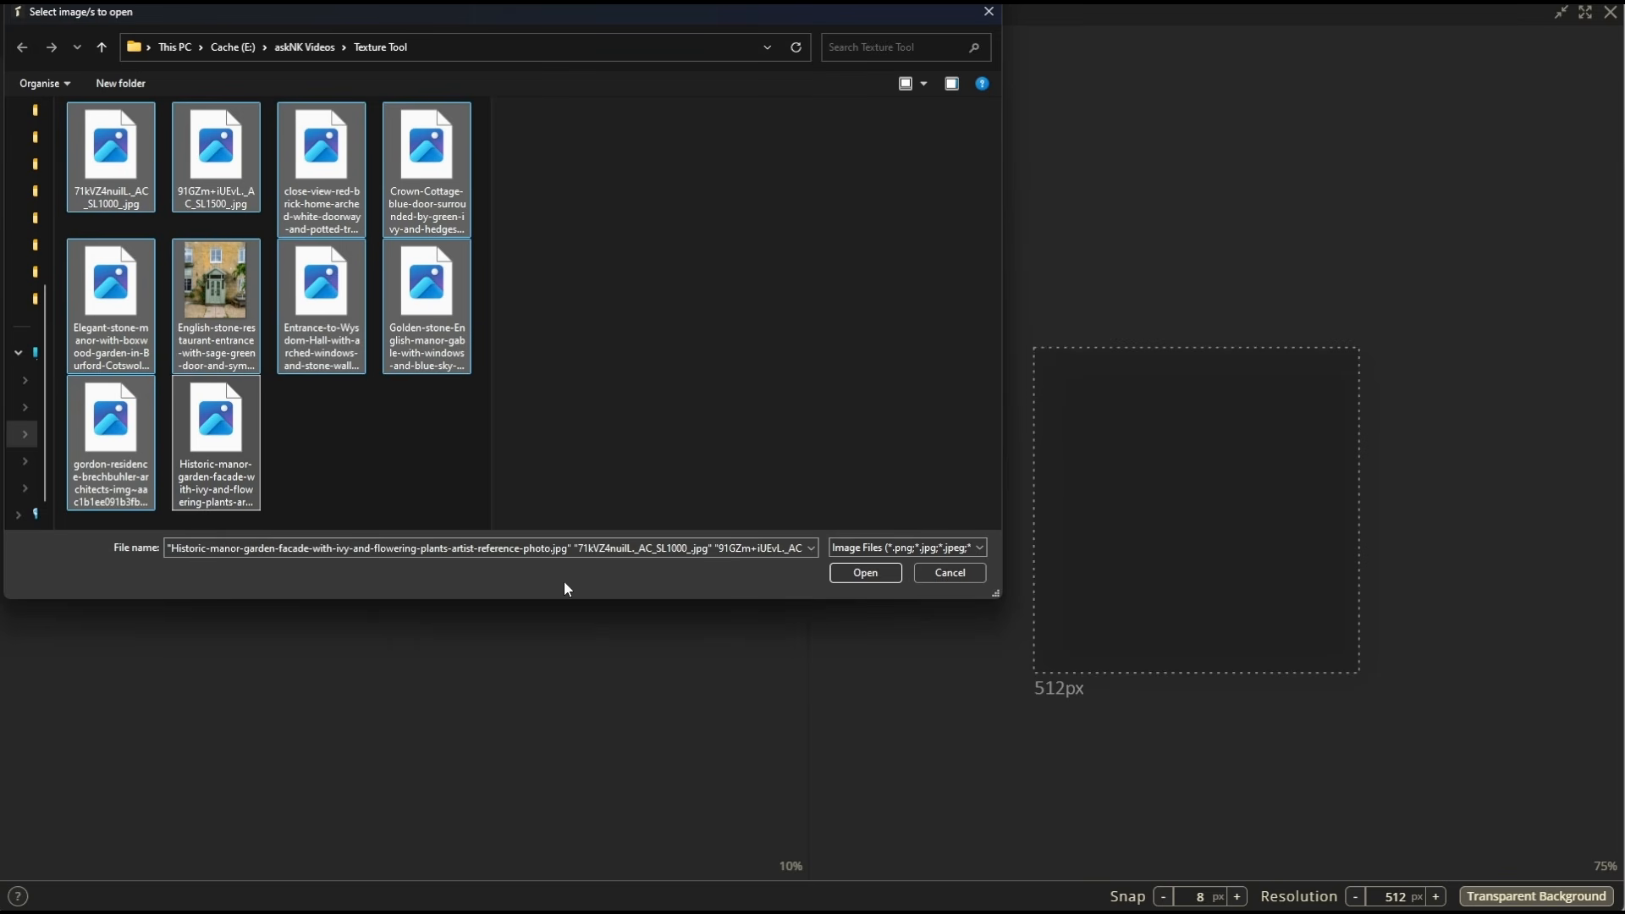
click(867, 573)
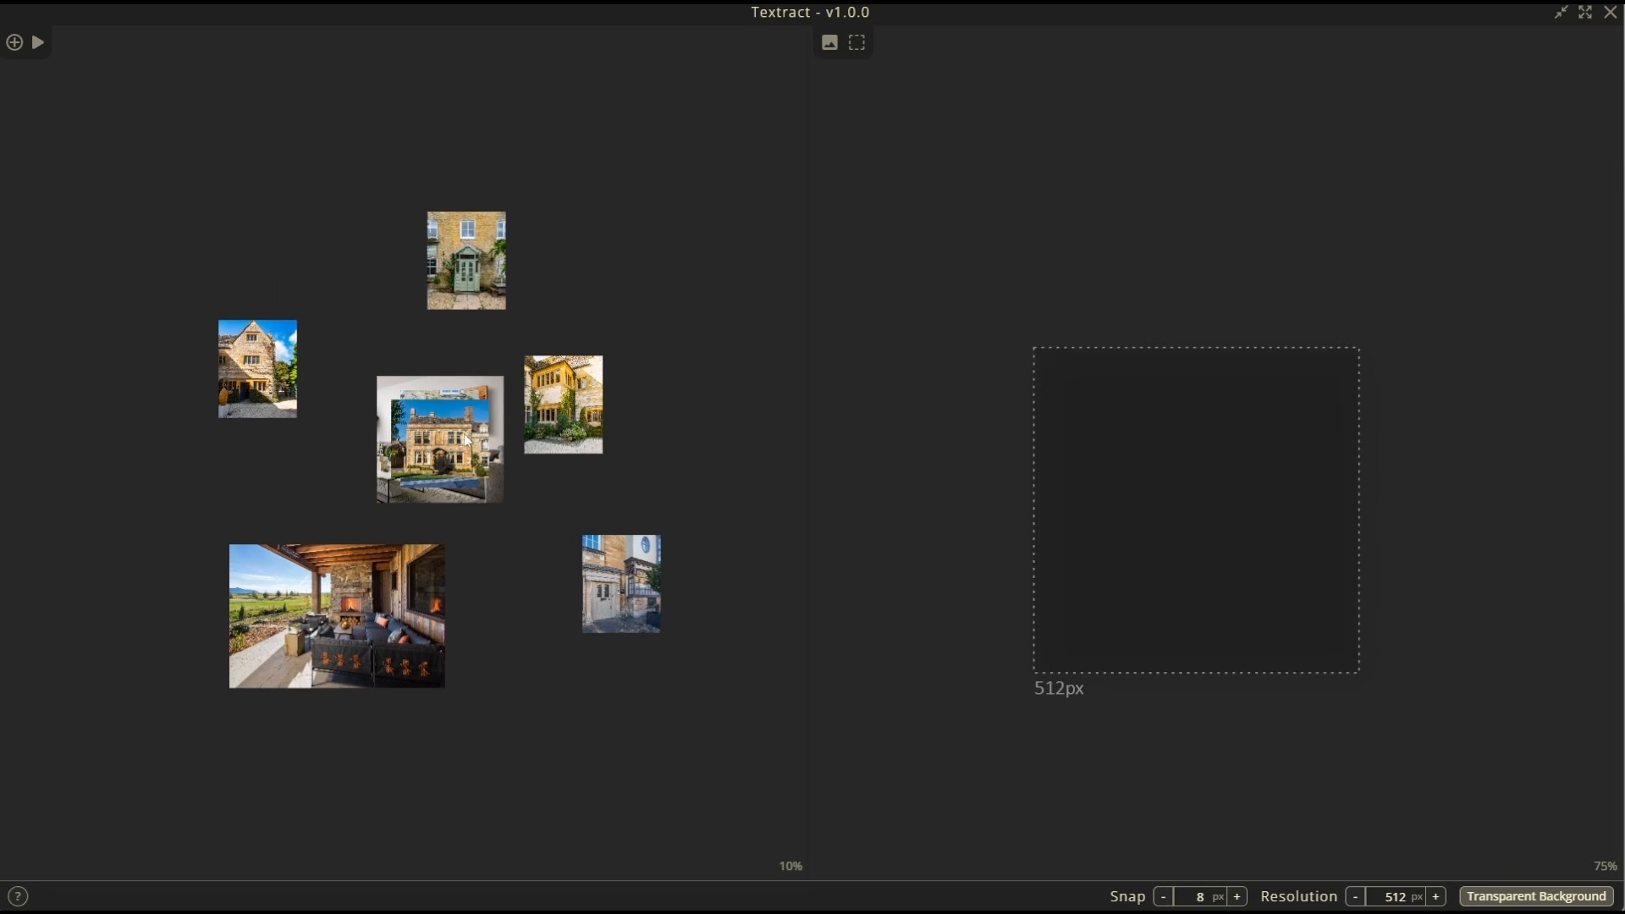
drag(452, 456, 288, 164)
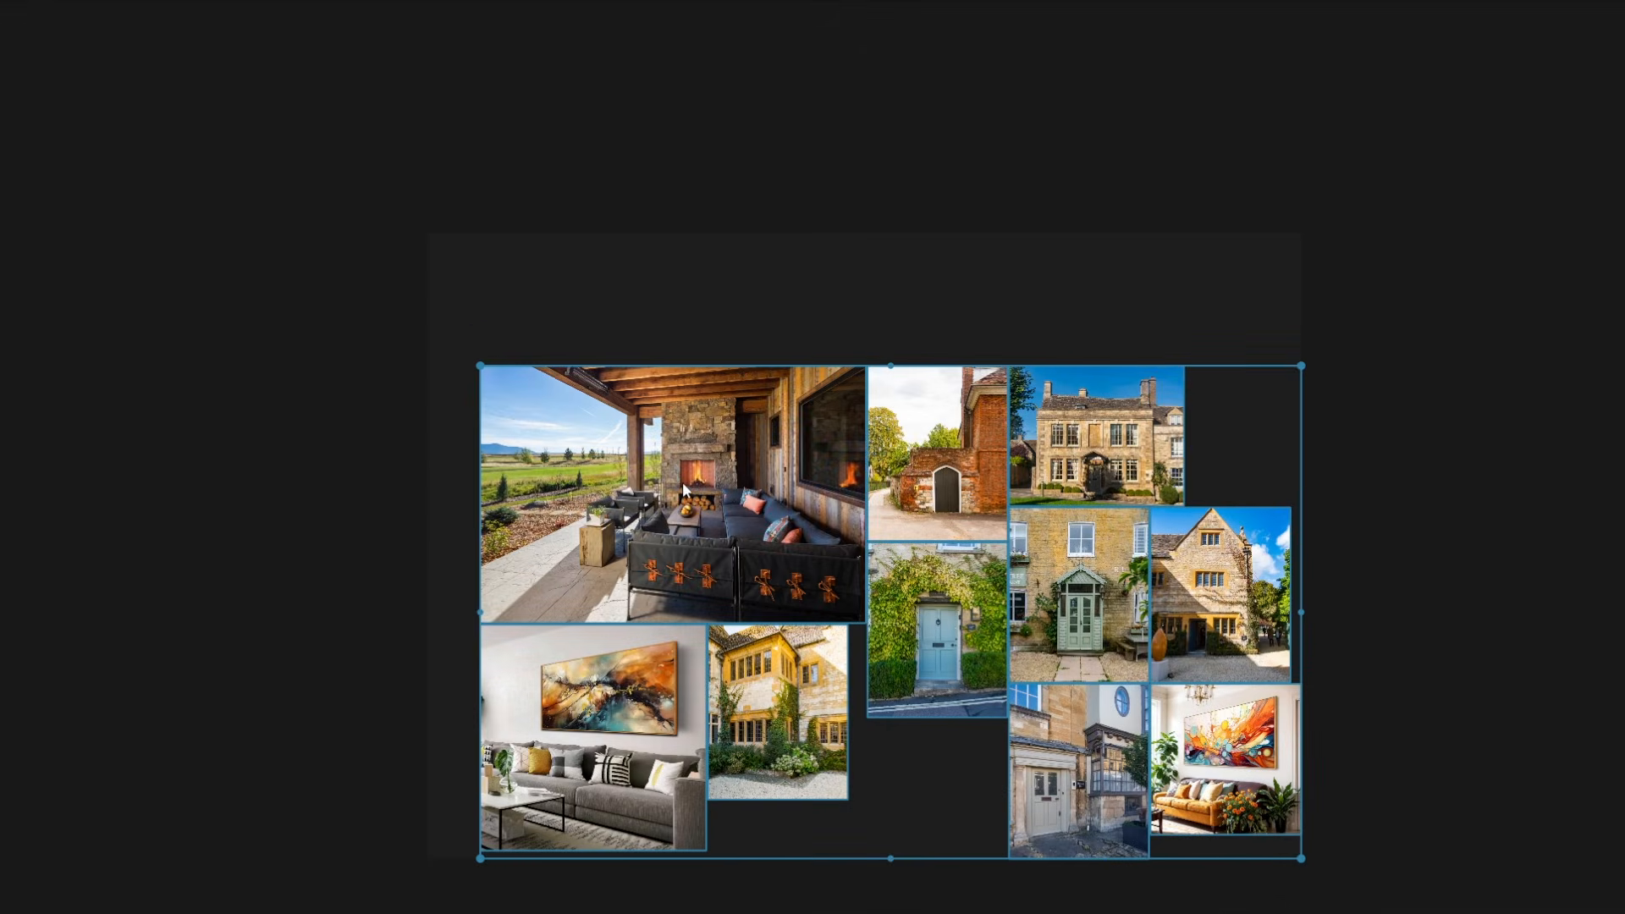
- Move the selected group of packed reference images up and slightly left on the reference board
drag(685, 490, 642, 382)
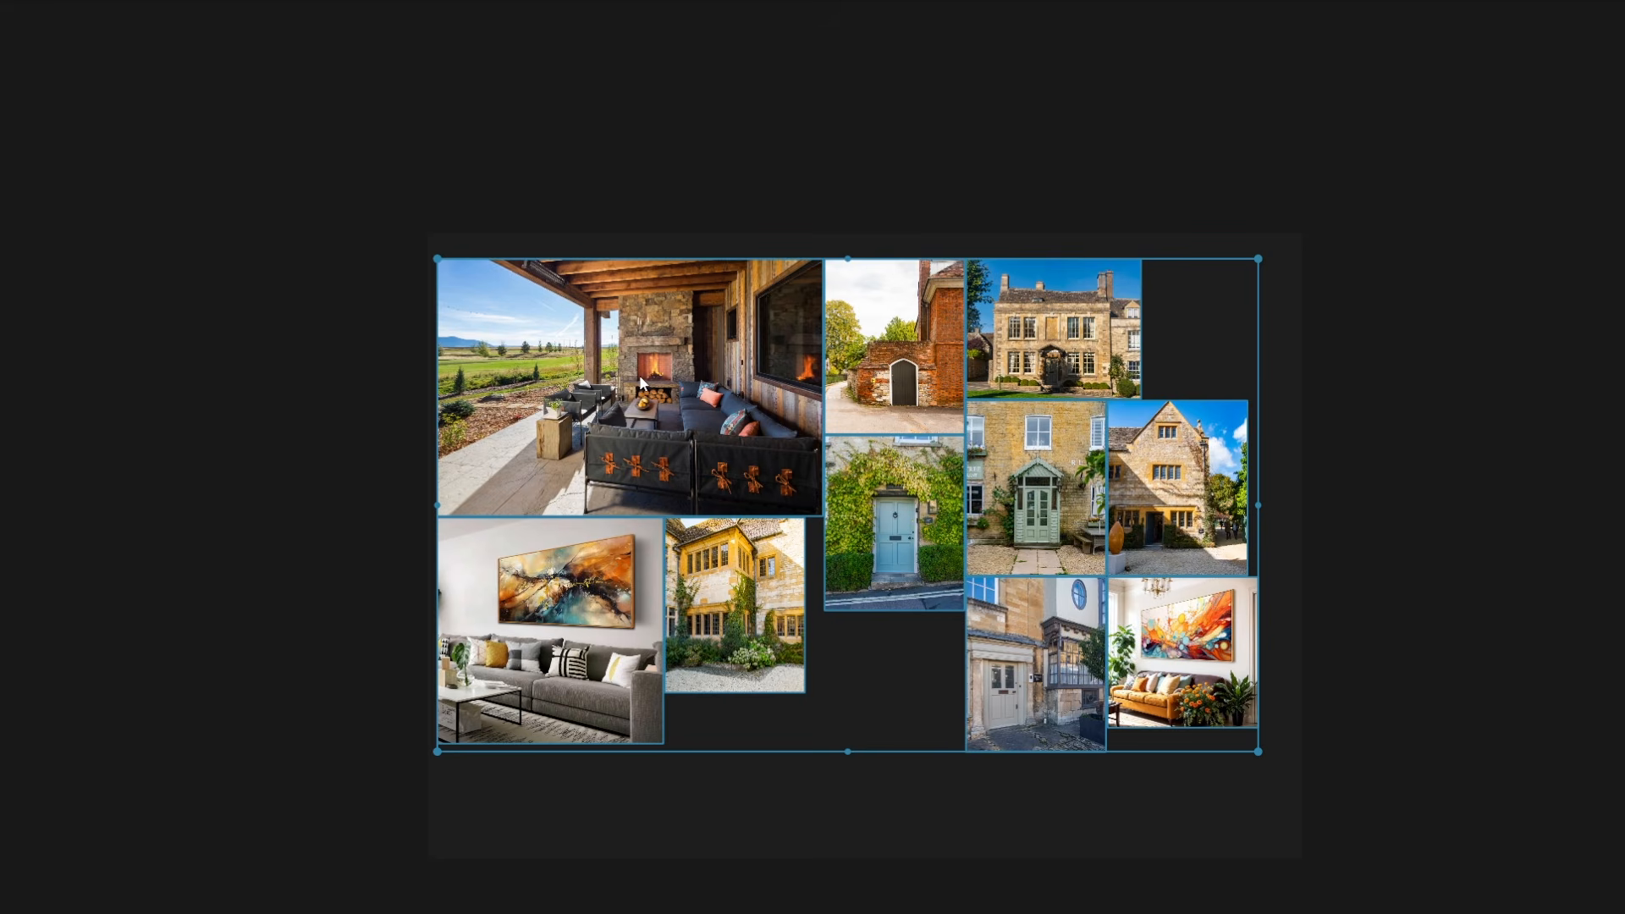
scroll(742, 622, up, 2)
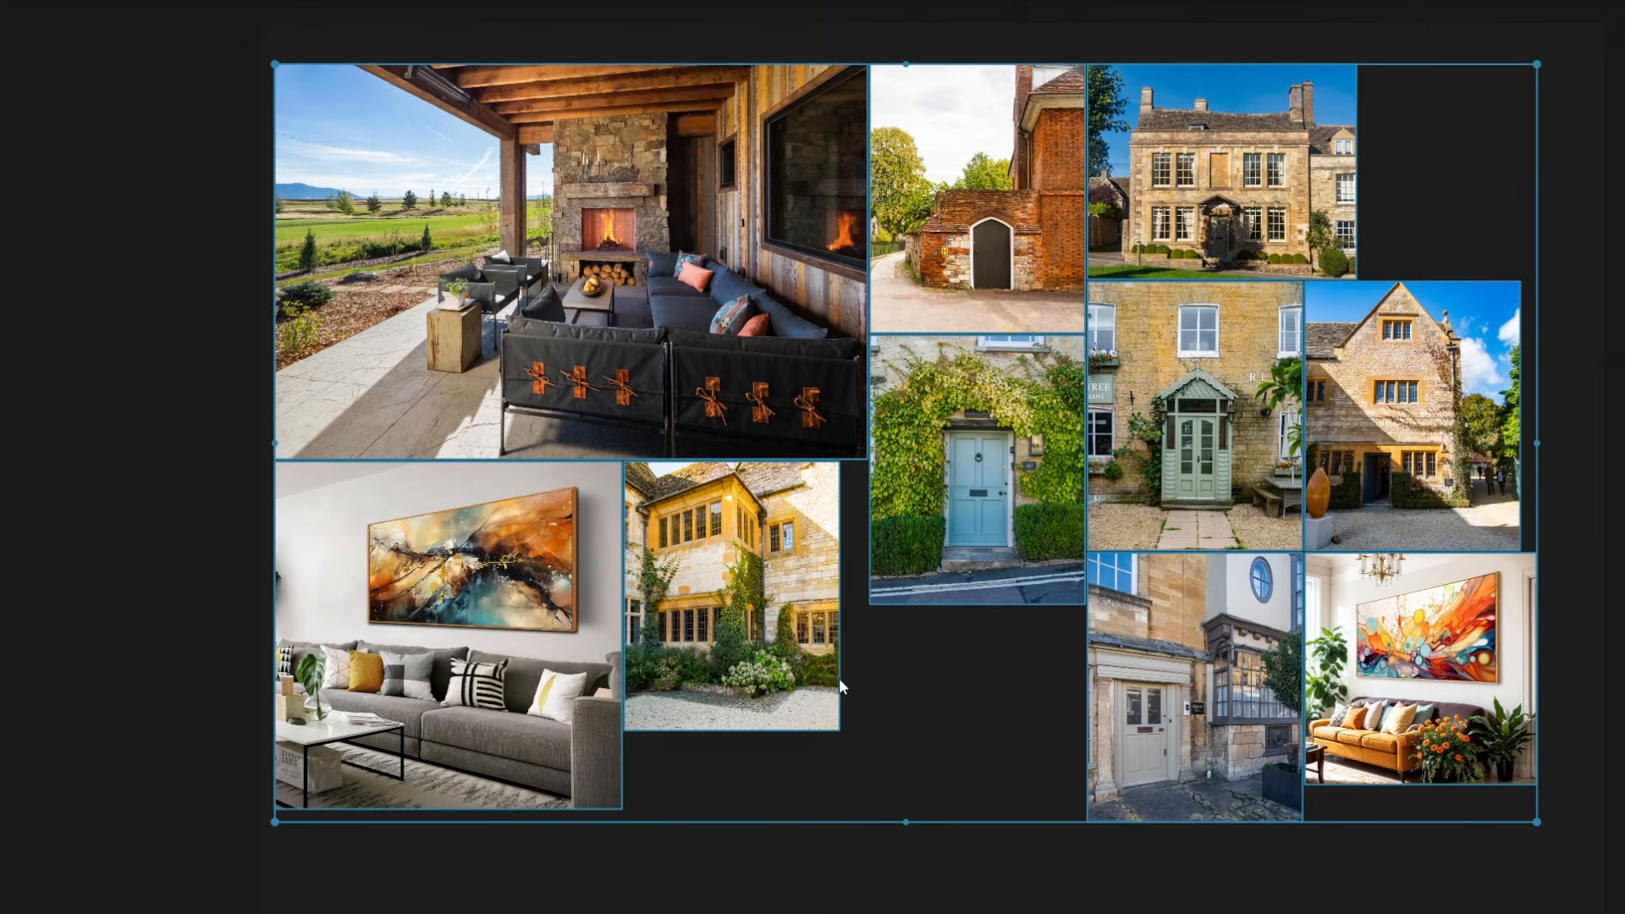
scroll(830, 675, up, 1)
scroll(937, 688, down, 2)
scroll(937, 685, up, 1)
right_click(937, 686)
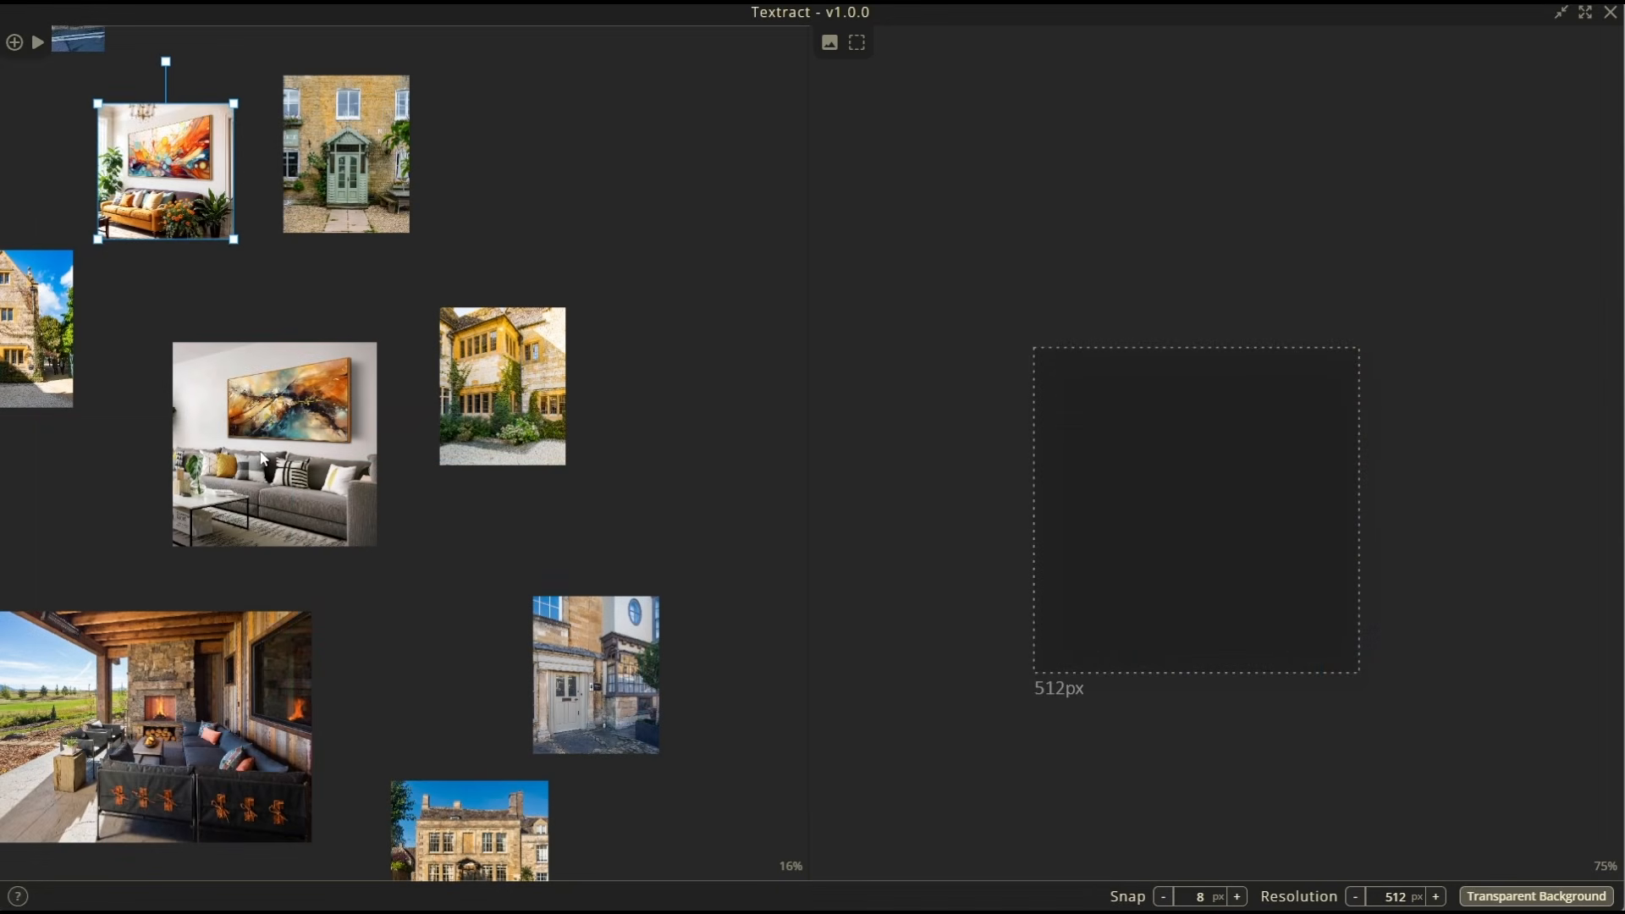
- Examine the stone entrance photo in Textract, closing in on the grey door between the two columns
scroll(454, 674, up, 7)
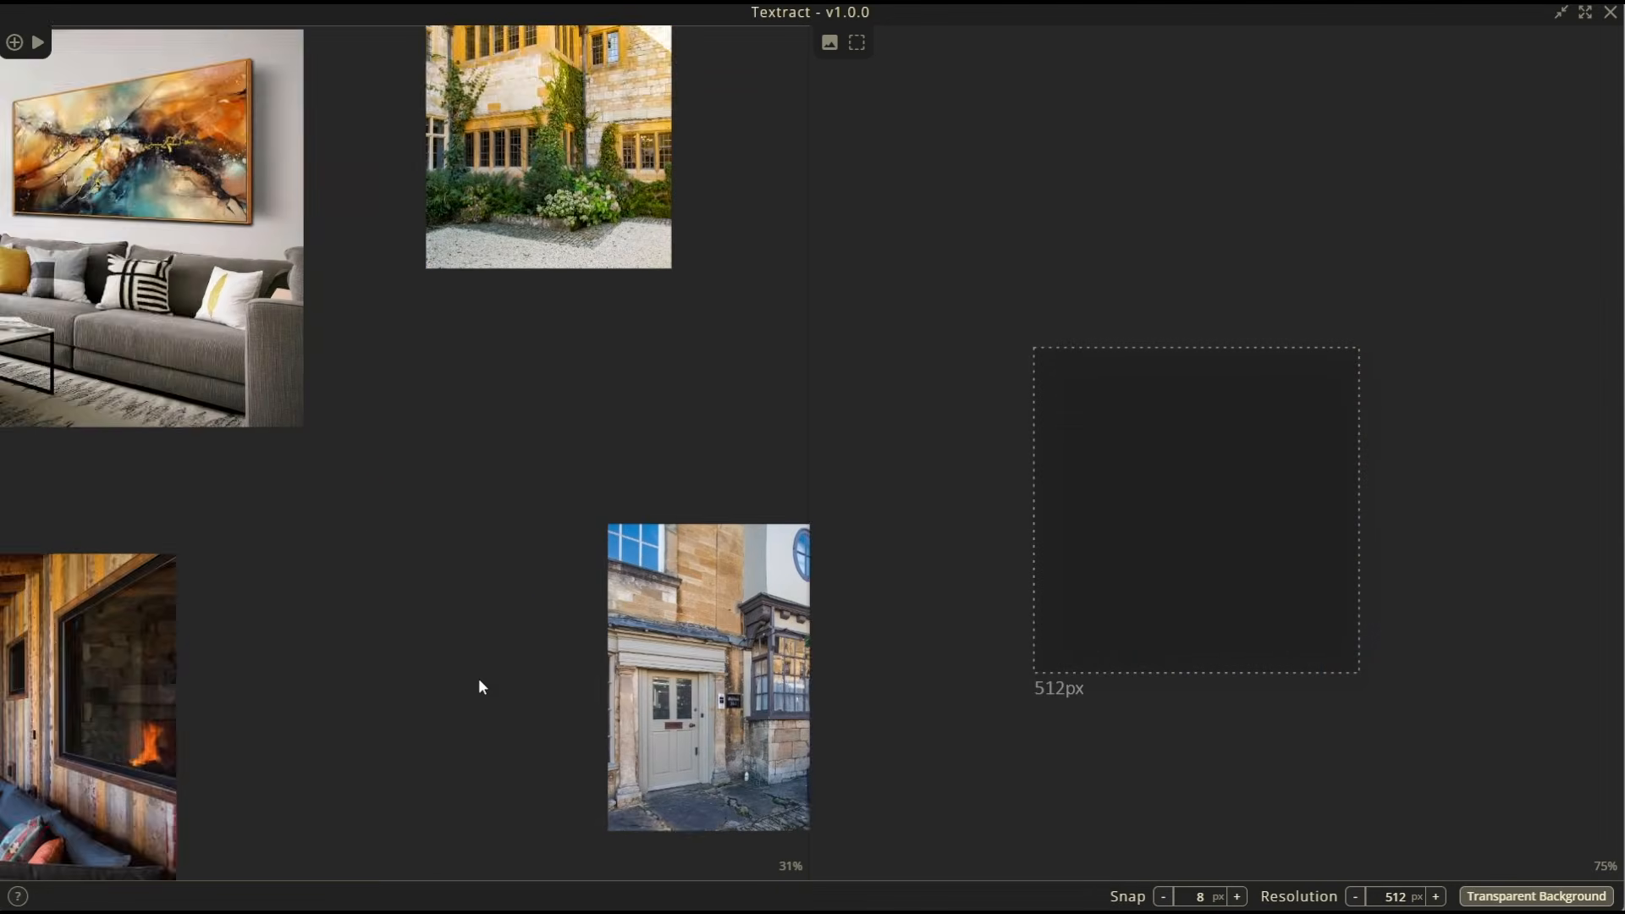
middle_drag(474, 676, 252, 593)
scroll(544, 670, up, 7)
scroll(380, 640, up, 6)
scroll(334, 647, down, 6)
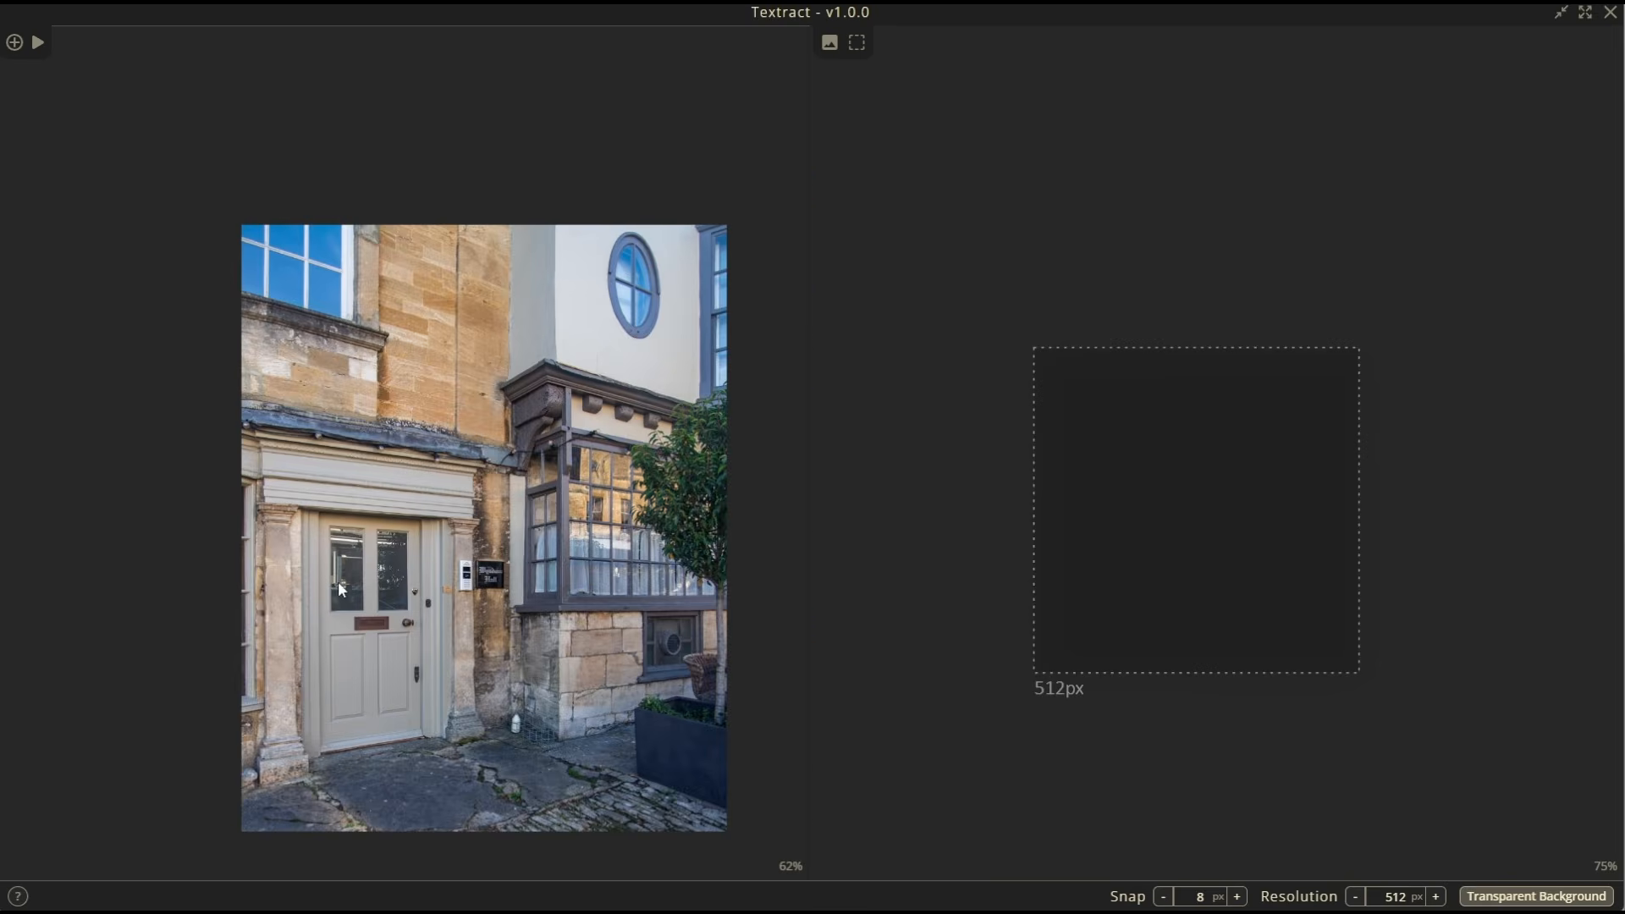
scroll(338, 584, up, 4)
scroll(110, 661, down, 4)
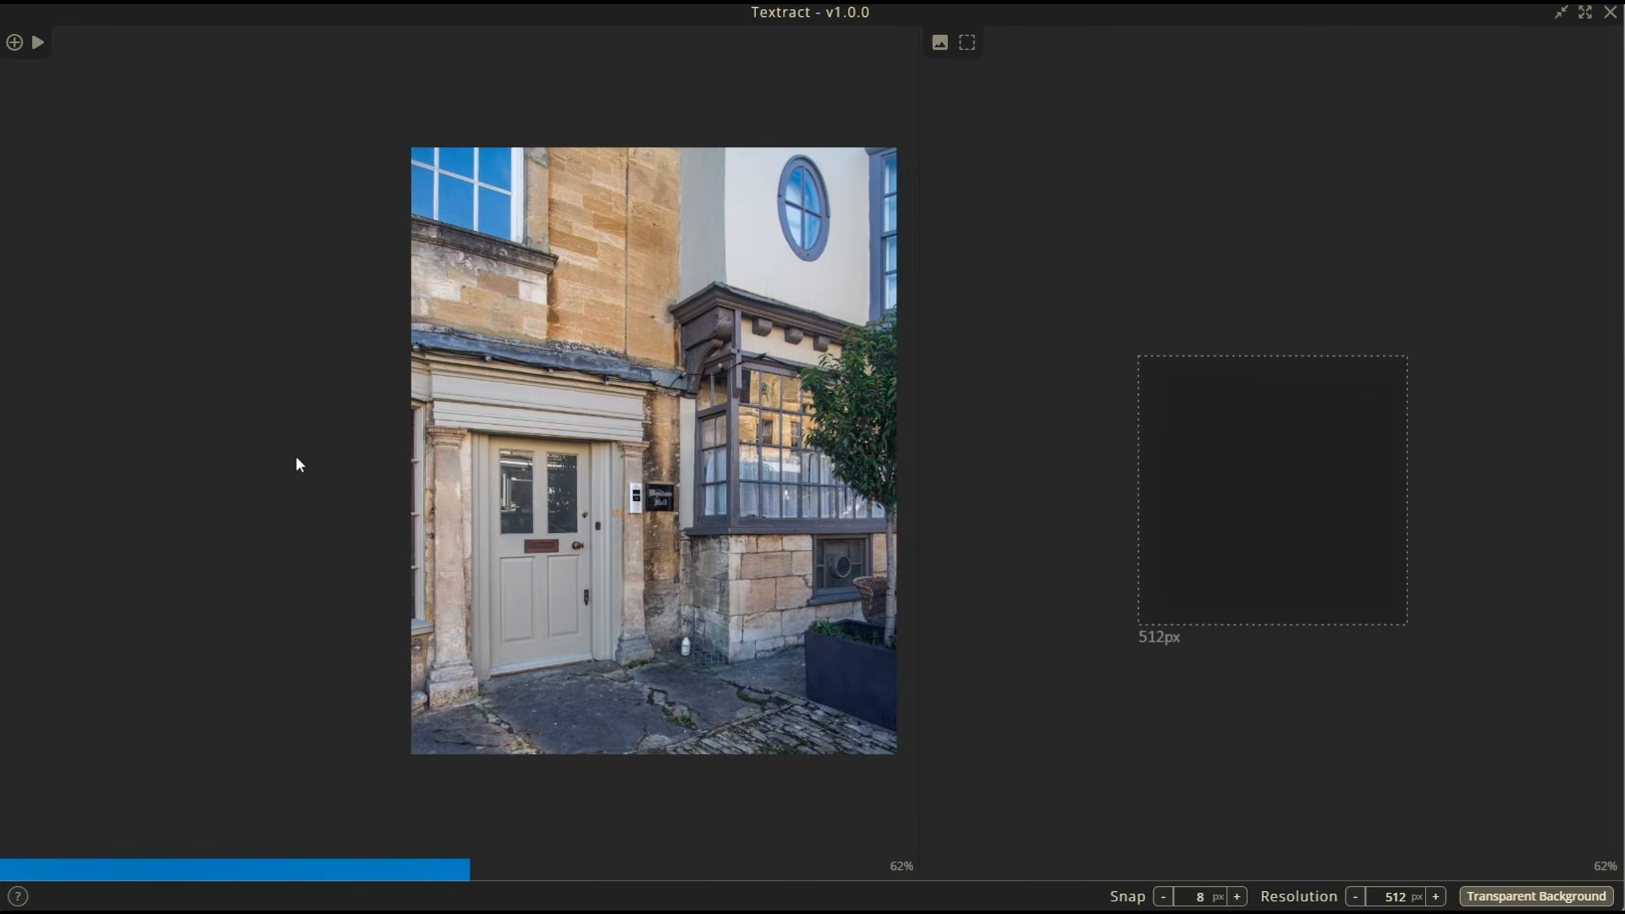
middle_drag(301, 452, 383, 507)
scroll(675, 537, up, 5)
scroll(677, 551, down, 5)
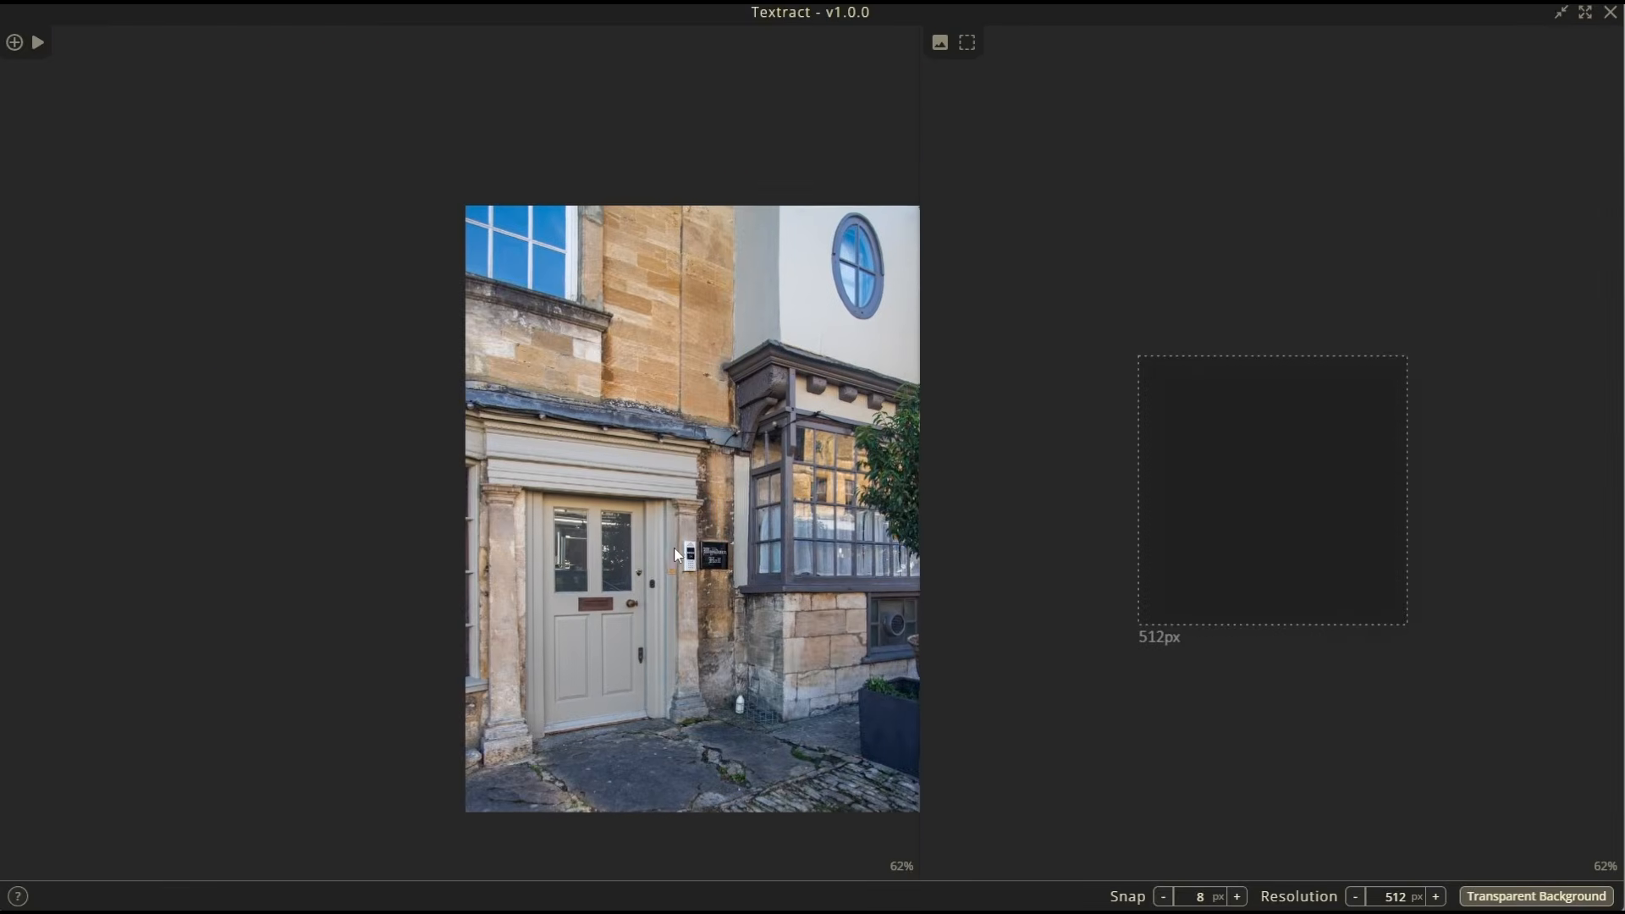
scroll(675, 556, up, 4)
middle_drag(161, 707, 136, 488)
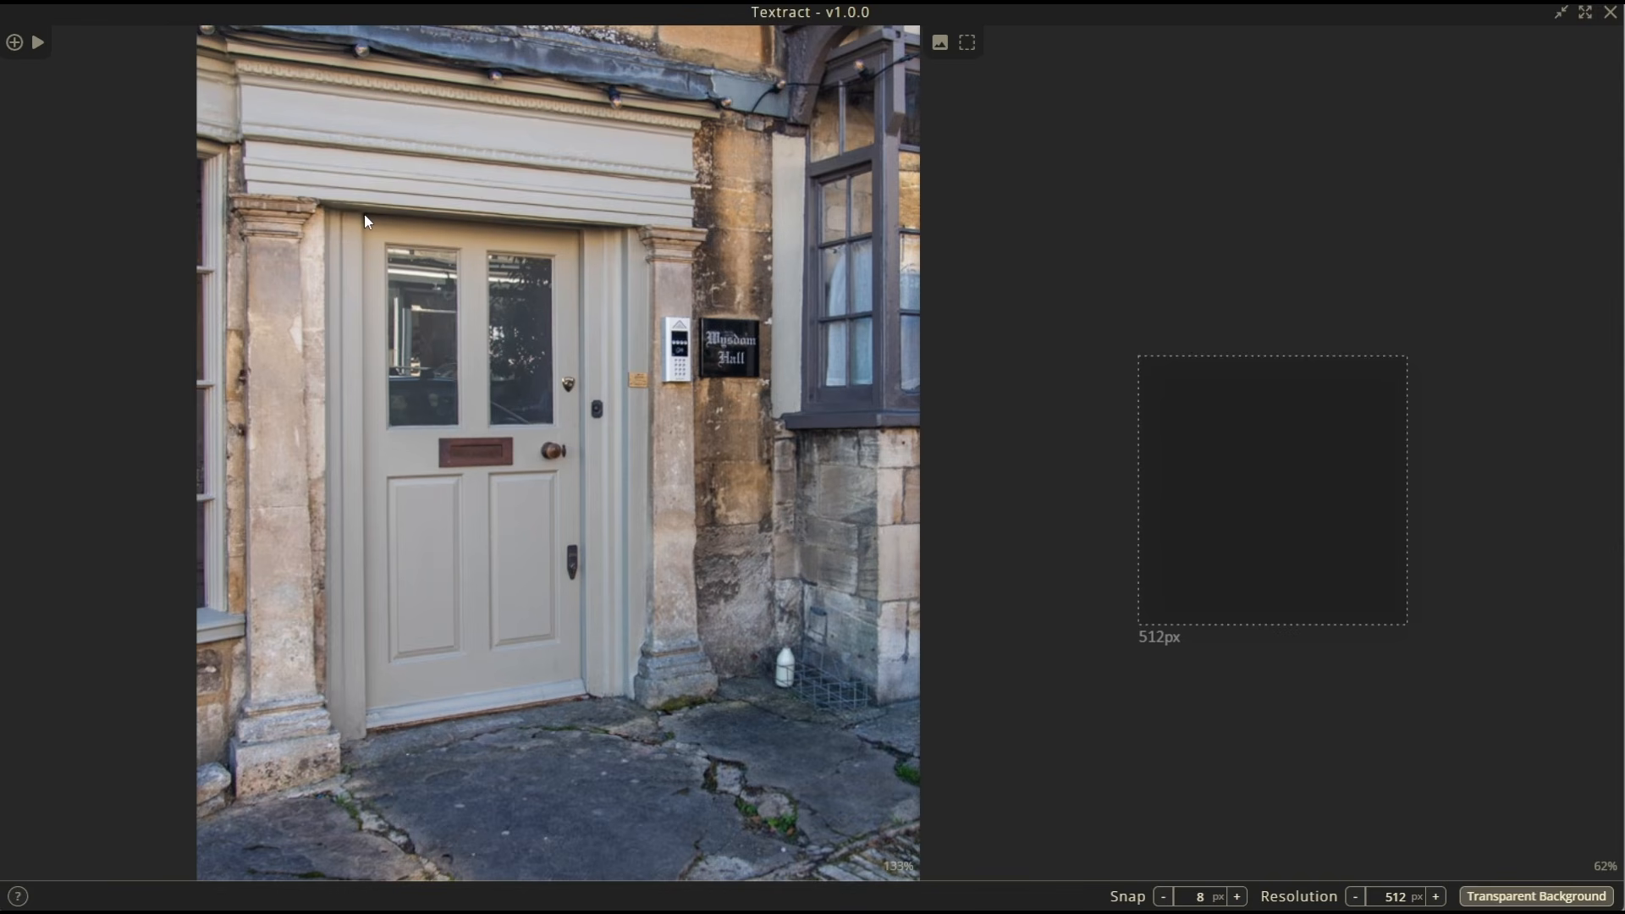
- Mark the grey door in the stone entrance photo with a point at each of its four corners
scroll(363, 218, up, 5)
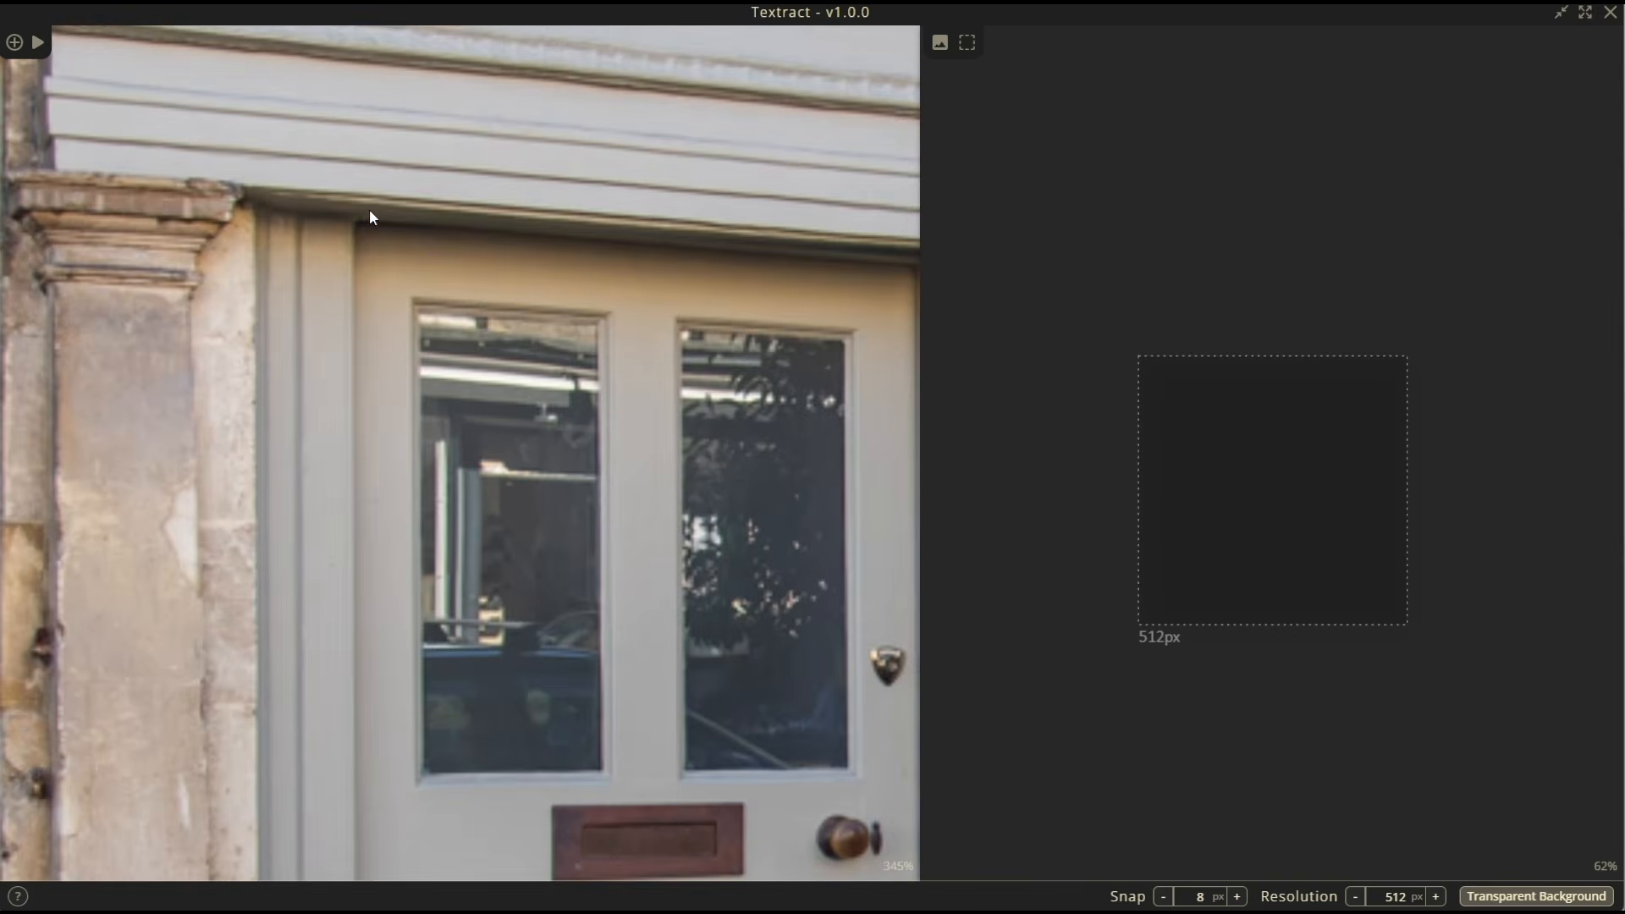
click(357, 221)
scroll(450, 255, down, 4)
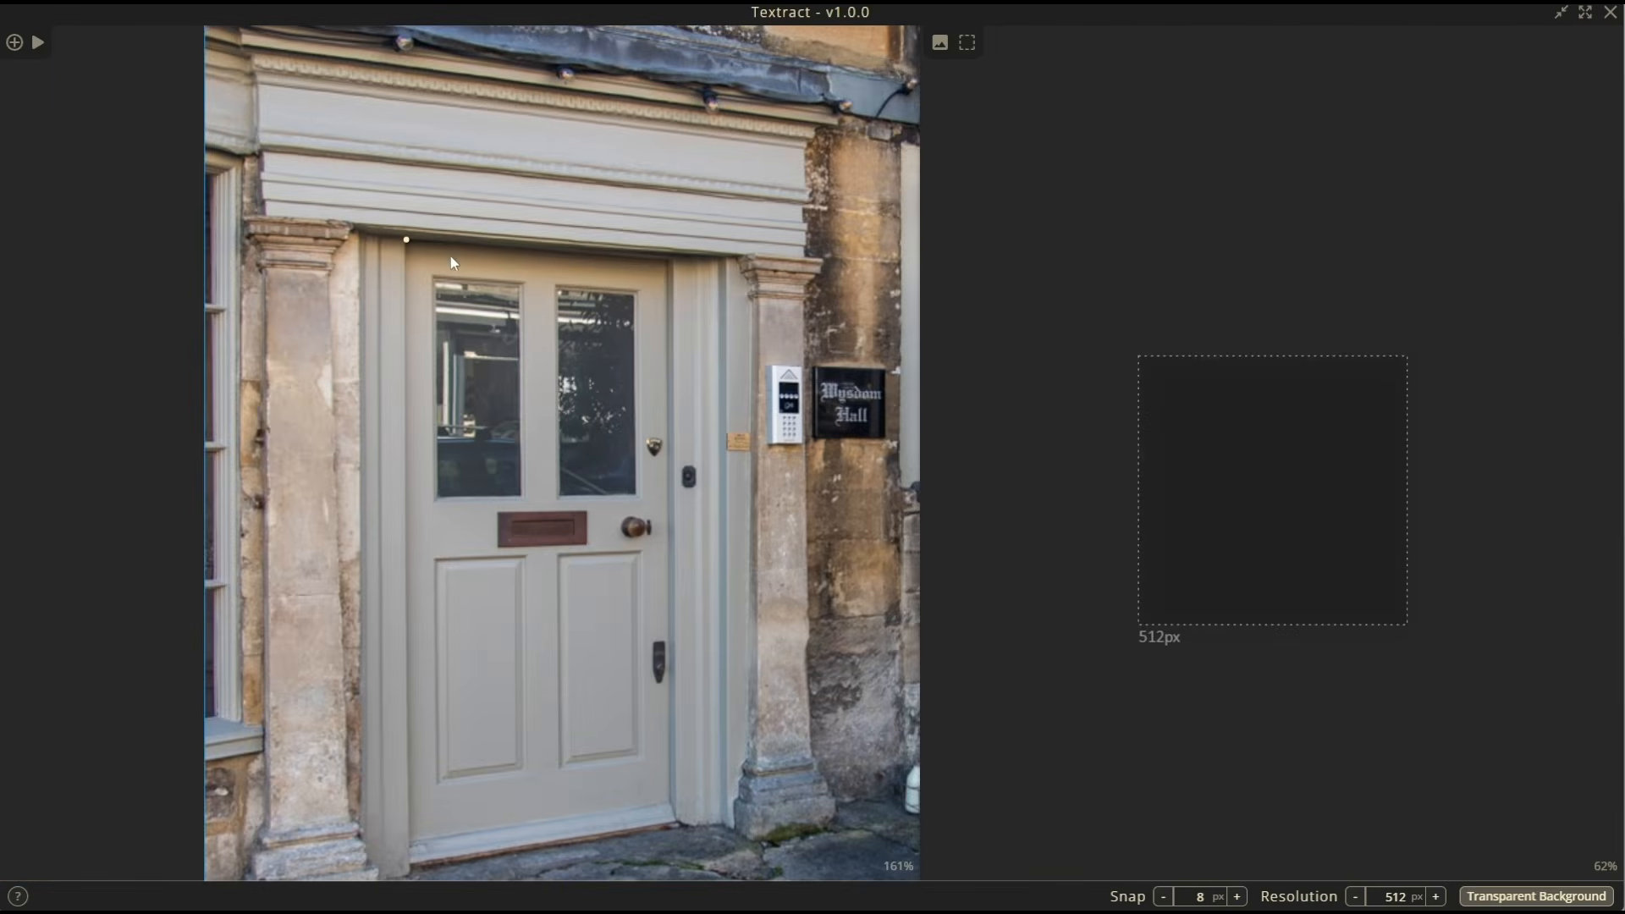
scroll(659, 282, up, 4)
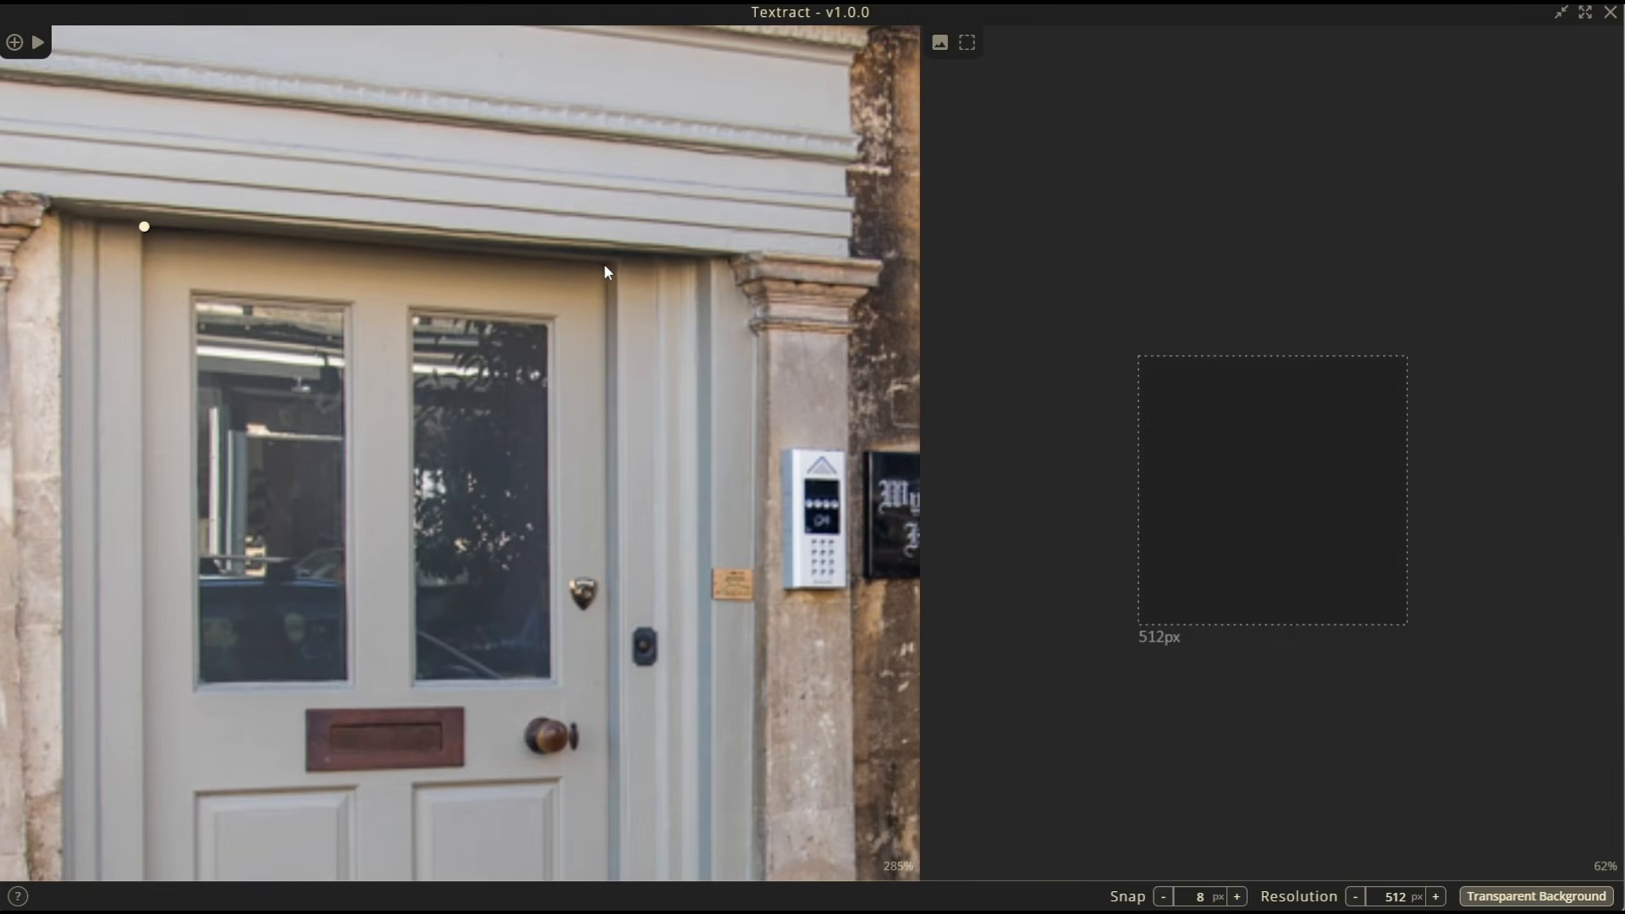
click(604, 269)
scroll(605, 269, down, 8)
scroll(611, 728, up, 7)
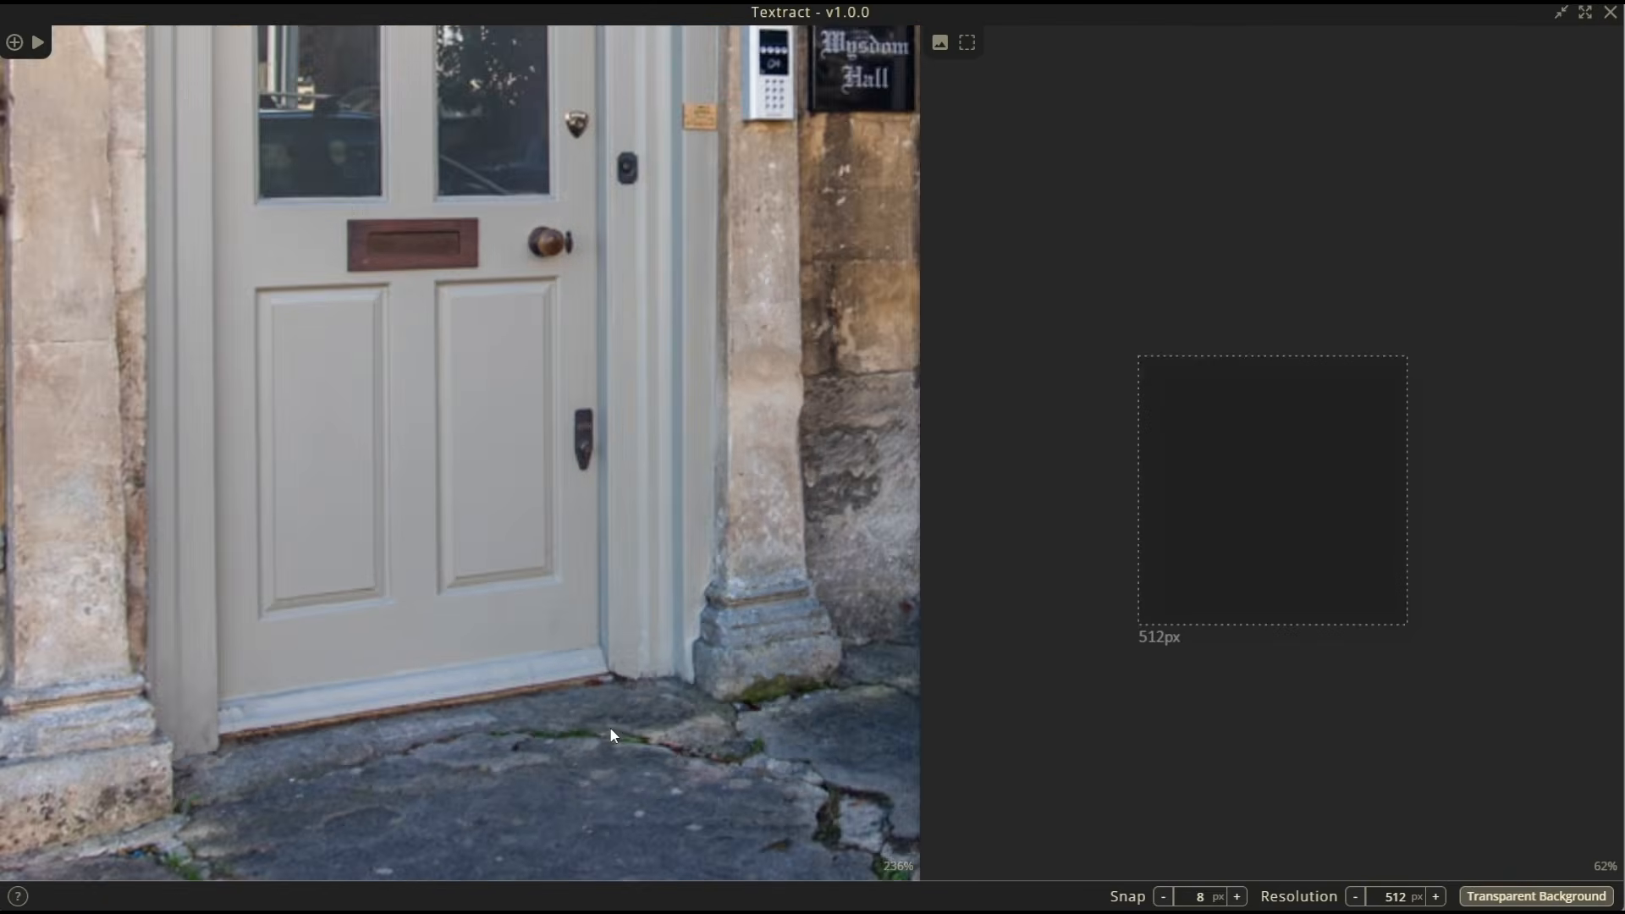
scroll(611, 733, up, 2)
click(596, 615)
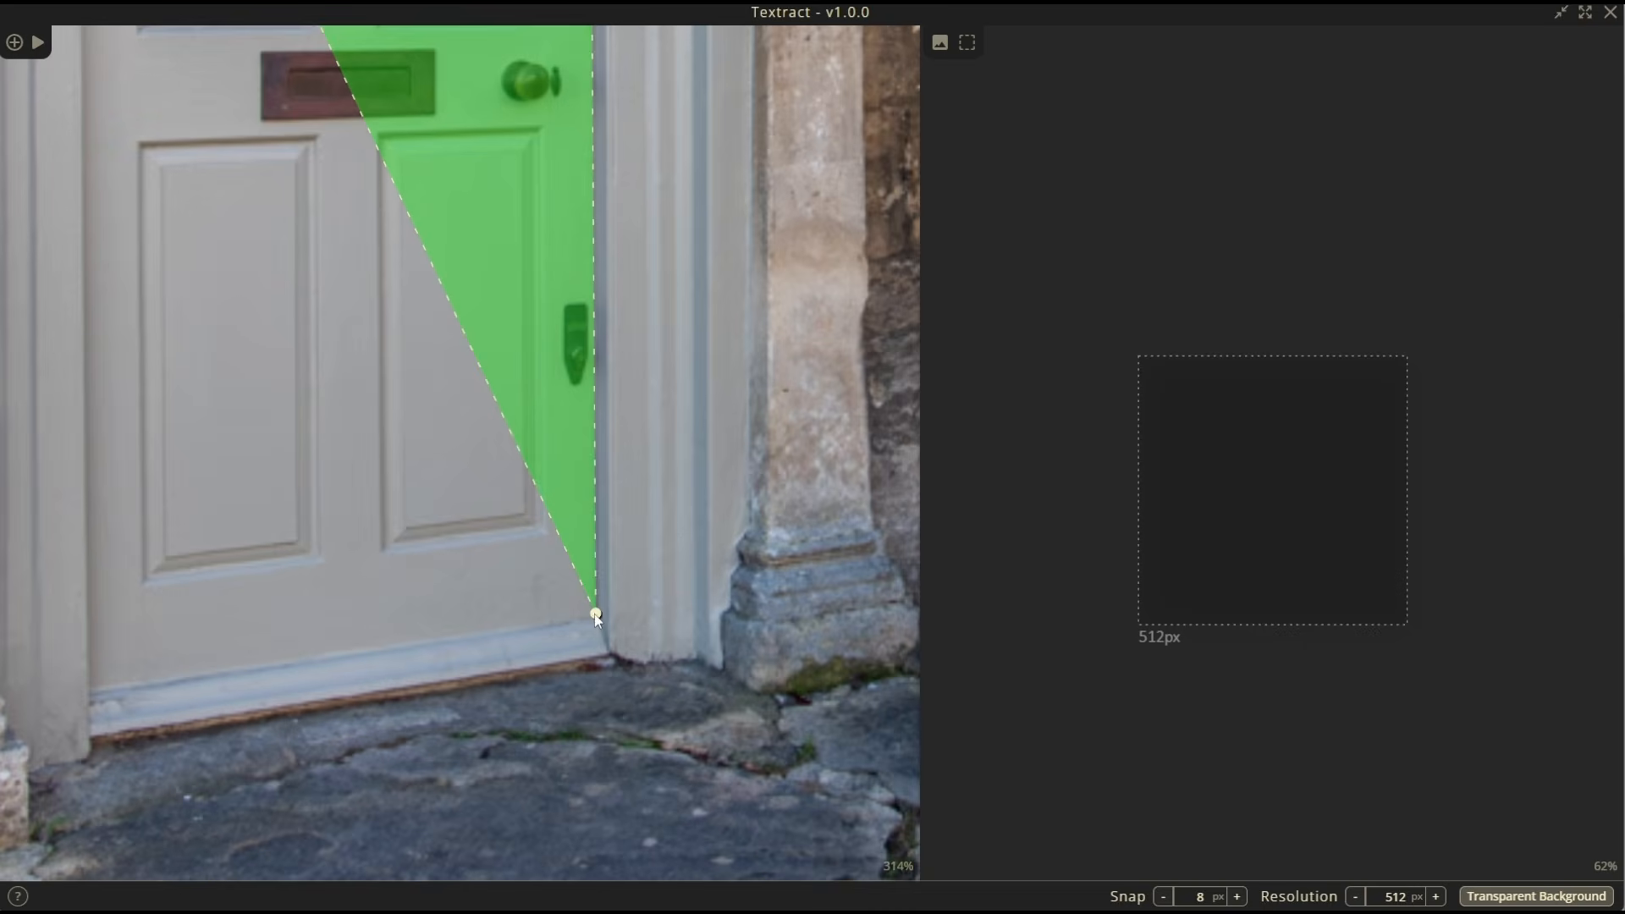
click(91, 699)
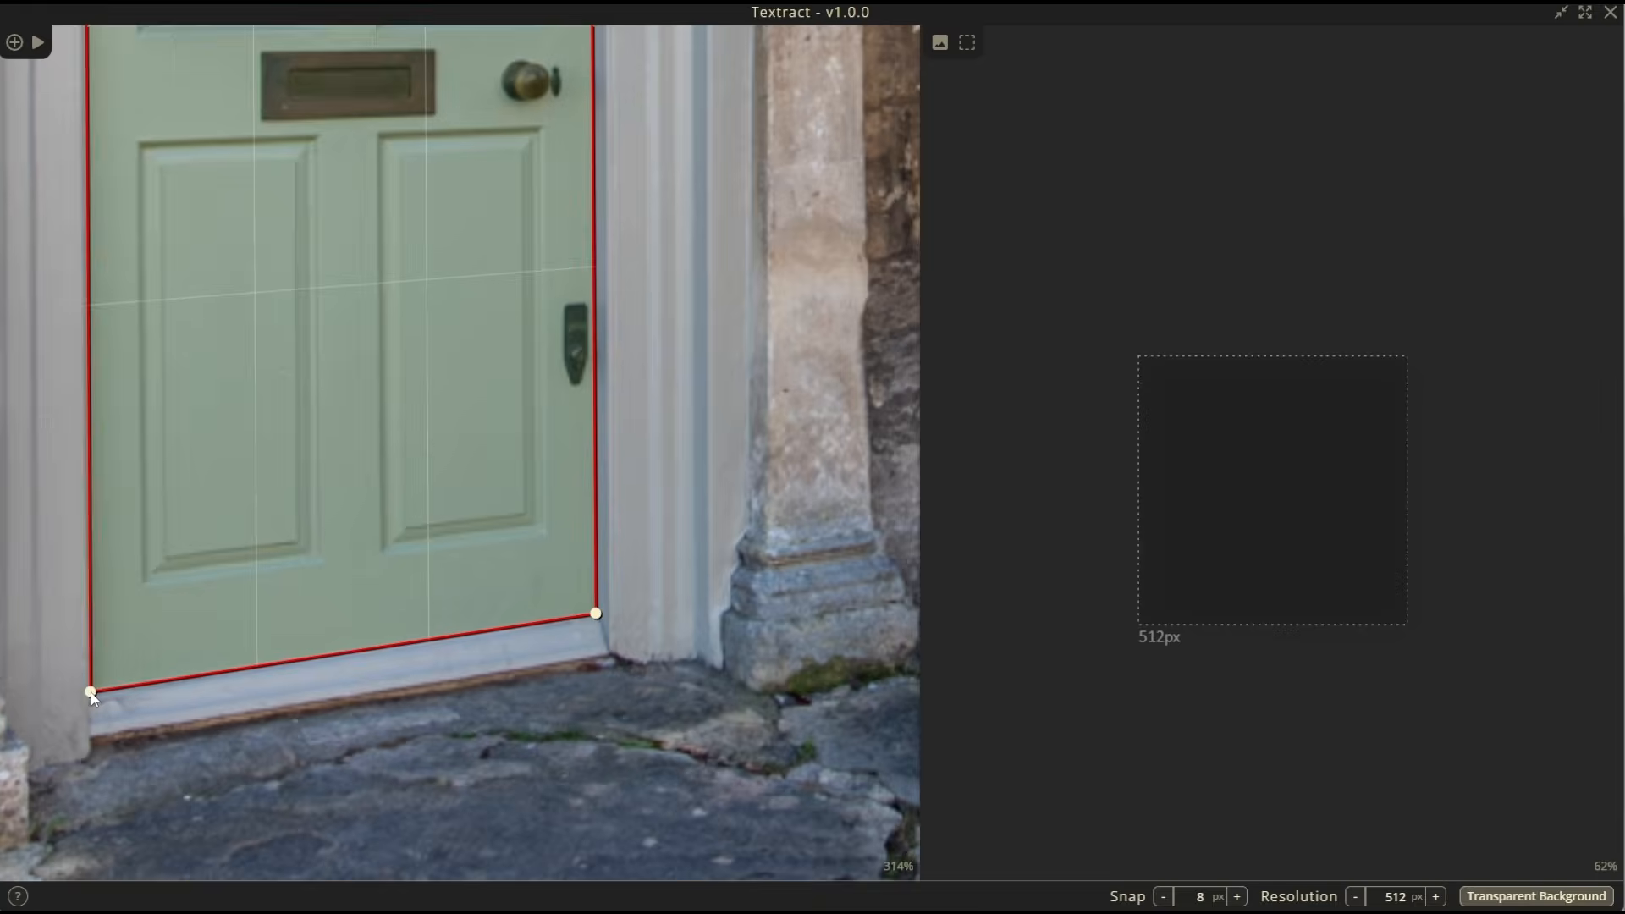
scroll(100, 677, down, 10)
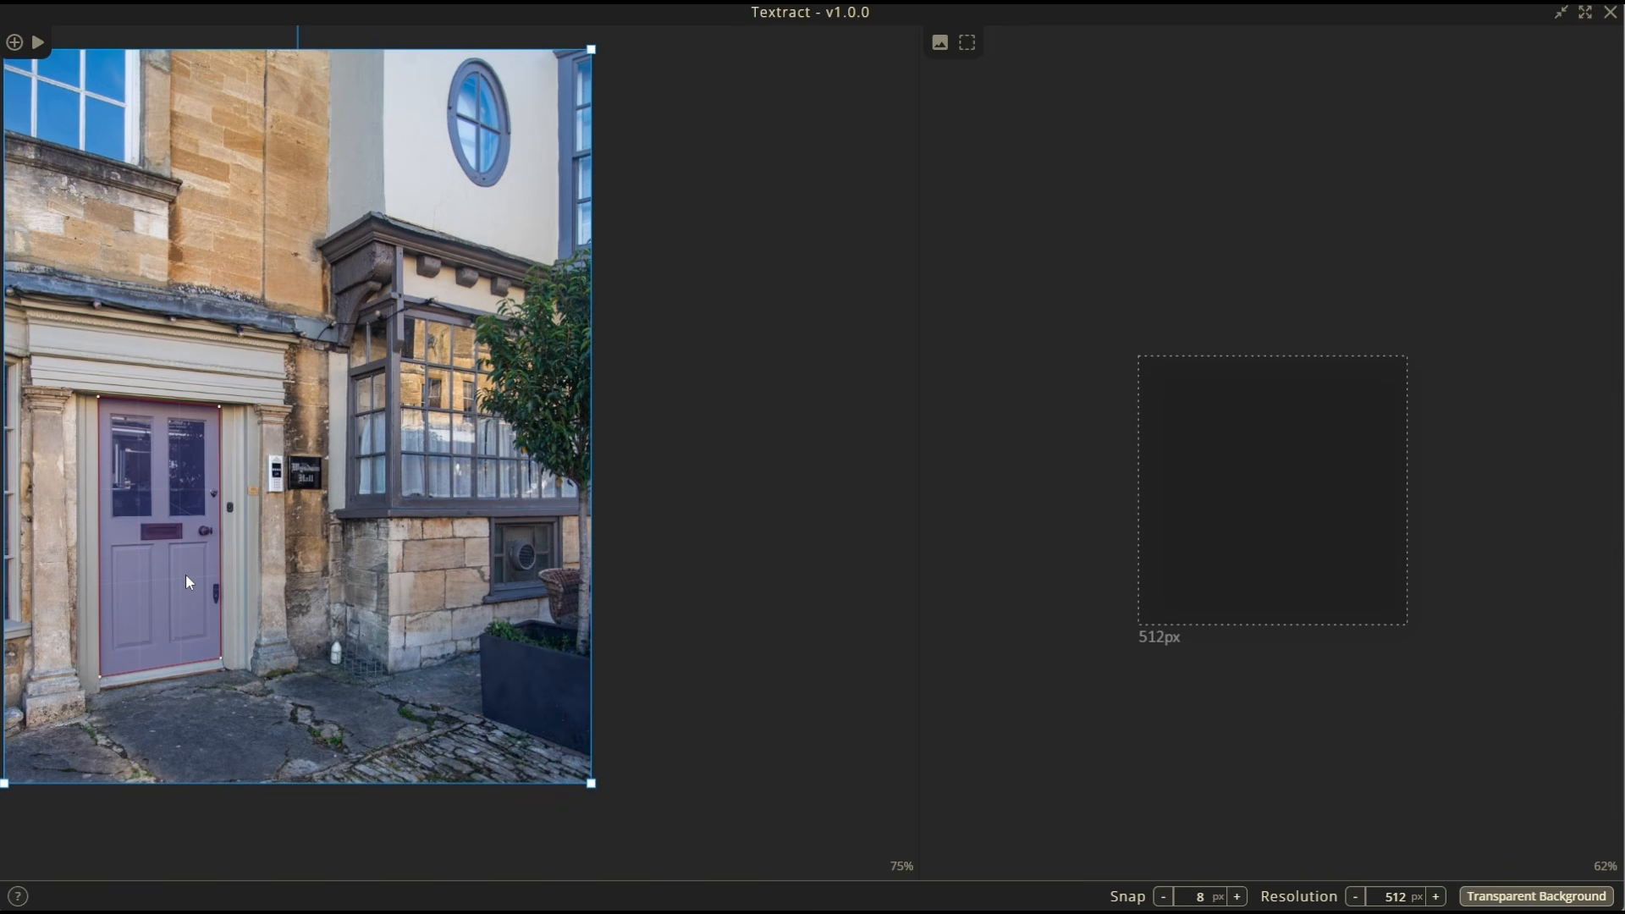
- Mark a four-point region over the curtained lower panes of the bay window, three columns wide and two rows high
scroll(570, 394, up, 8)
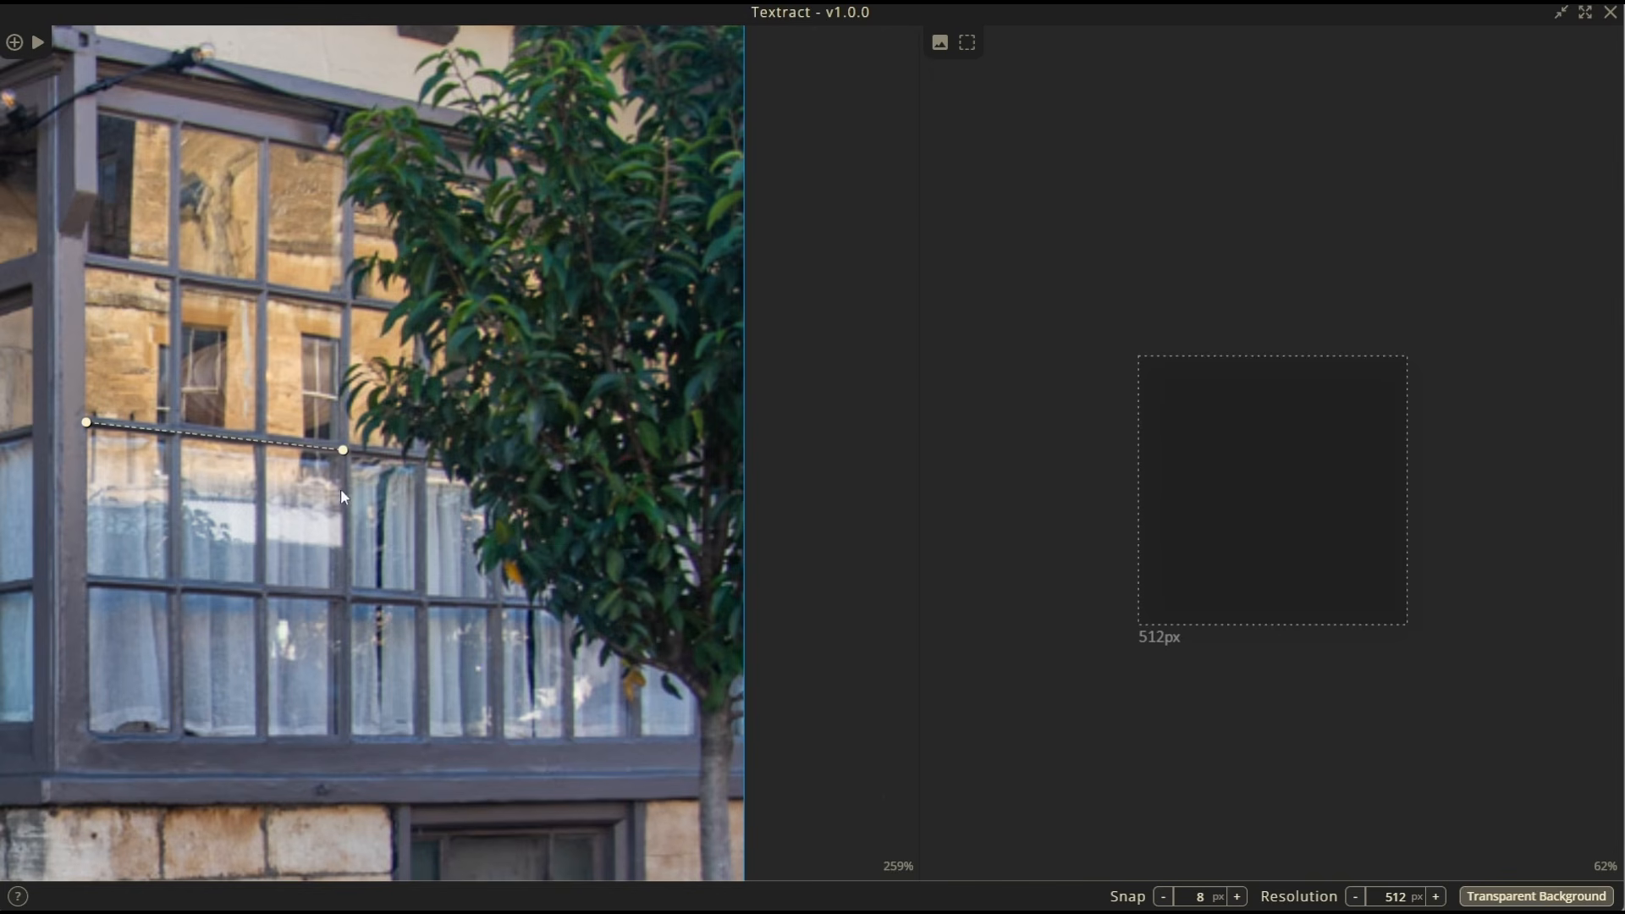
click(339, 734)
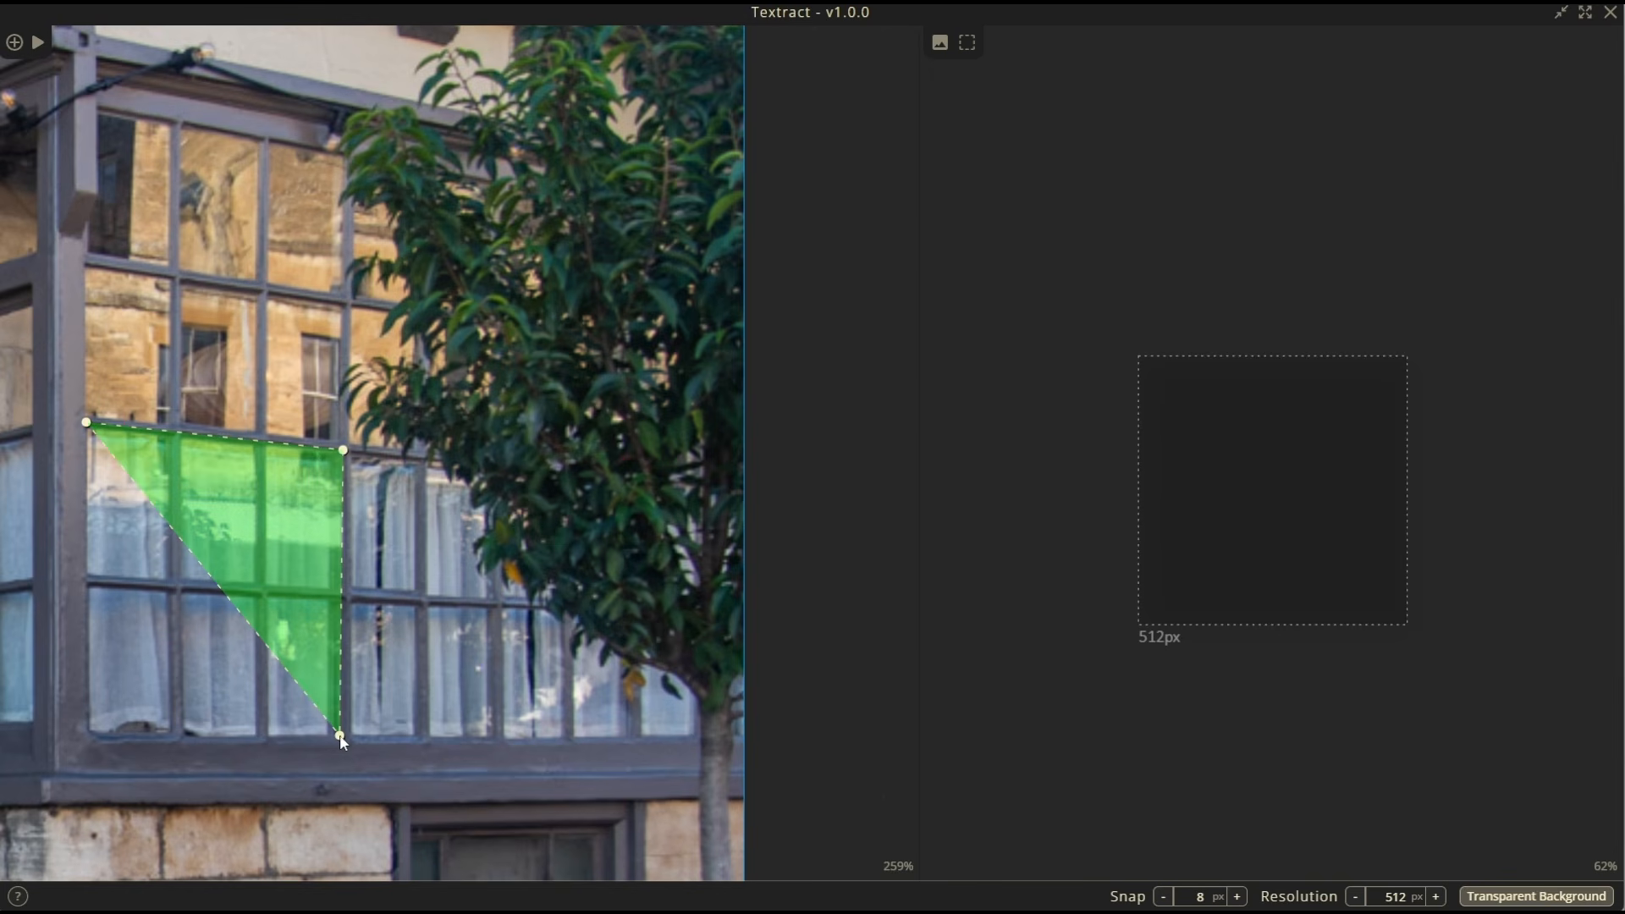
click(88, 733)
scroll(118, 712, down, 8)
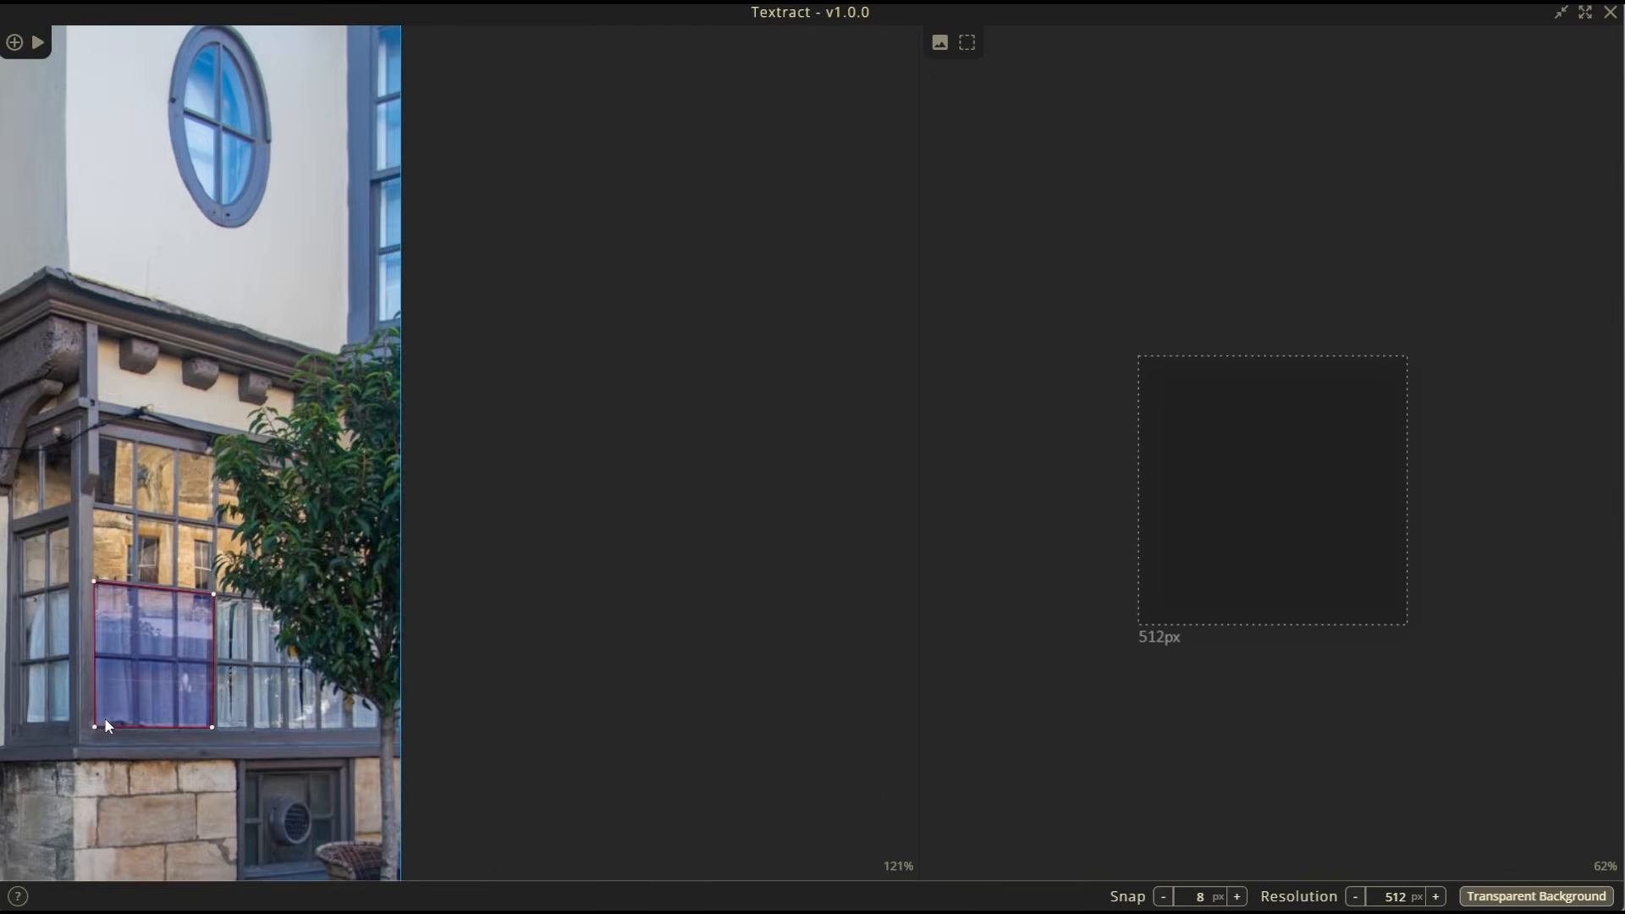
scroll(118, 713, down, 6)
scroll(640, 610, down, 1)
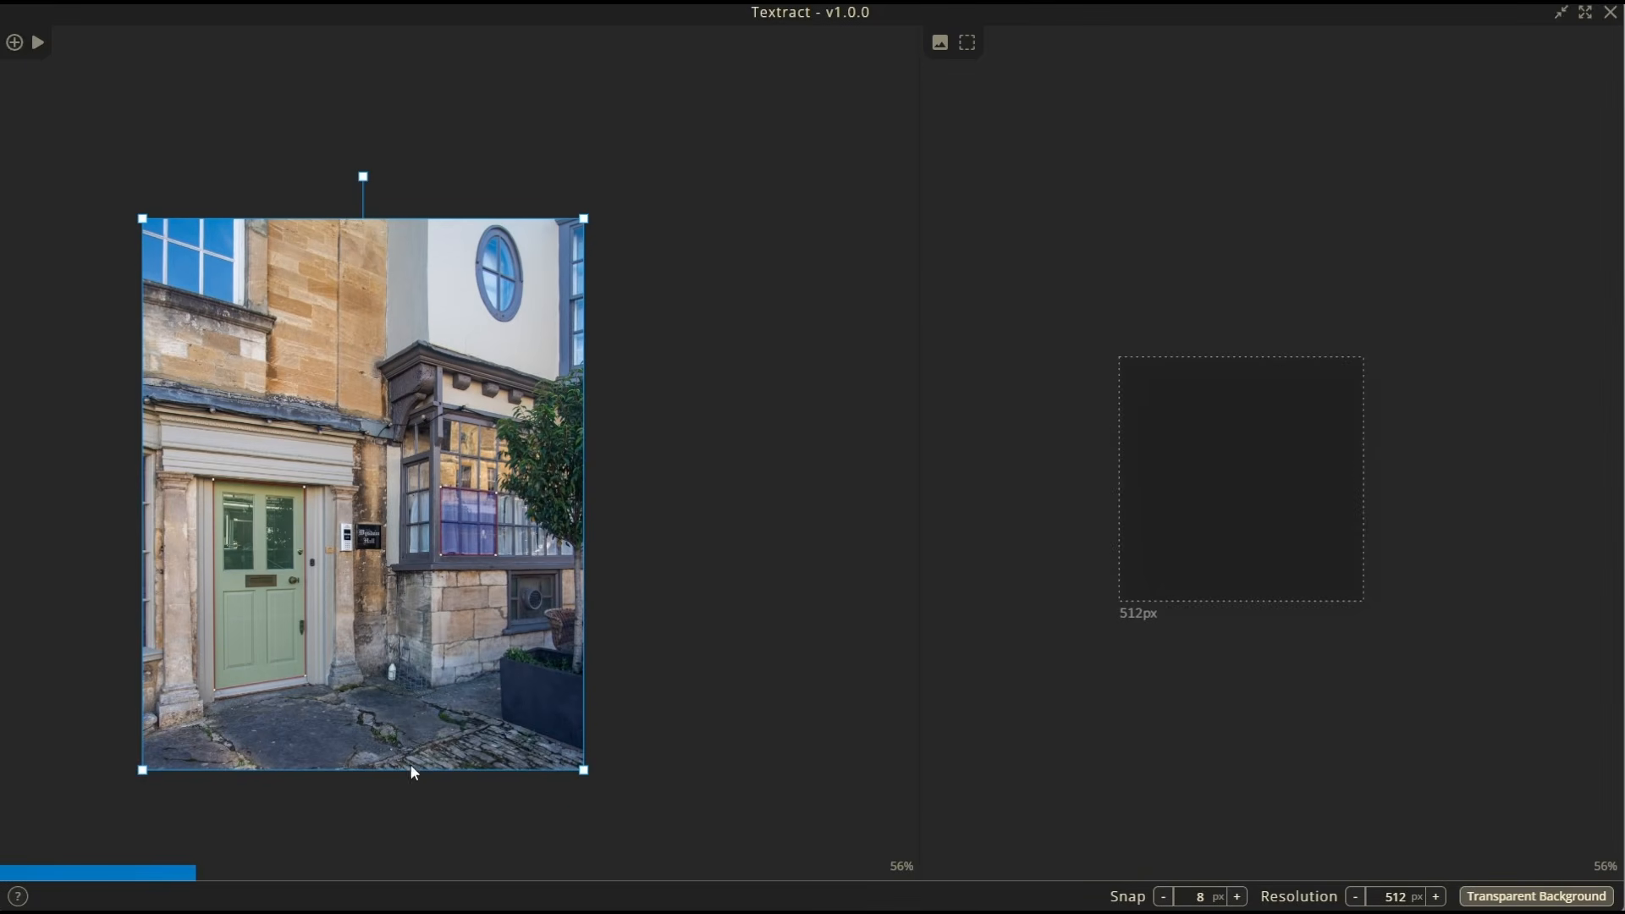
scroll(366, 821, down, 1)
middle_drag(366, 821, 779, 420)
middle_drag(735, 652, 759, 602)
scroll(517, 603, up, 12)
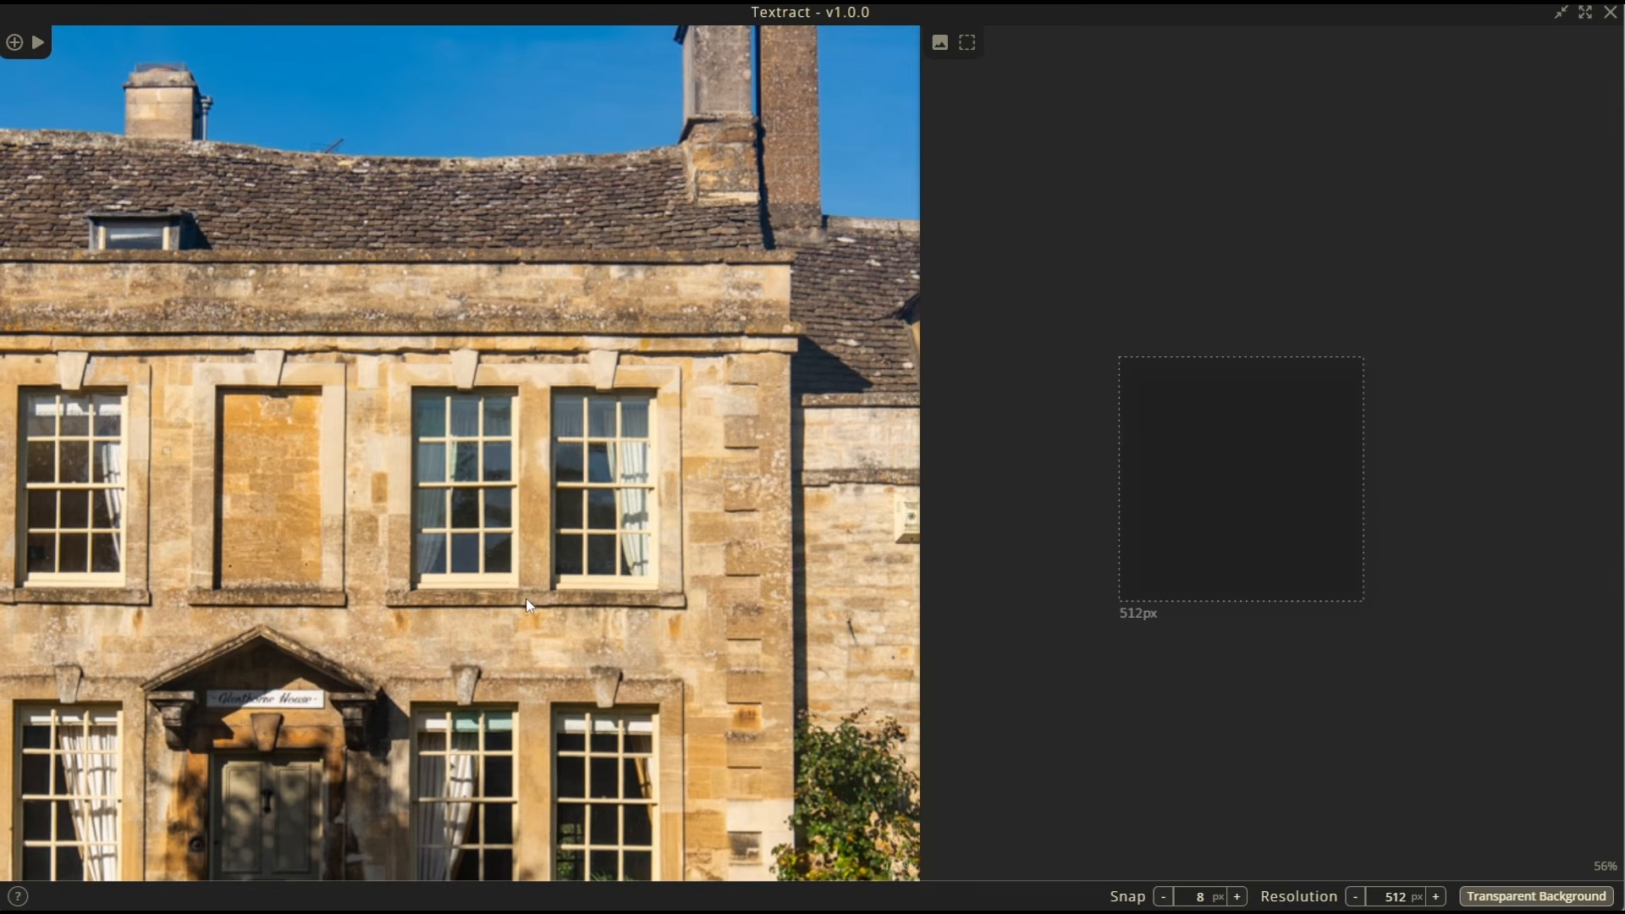
middle_drag(527, 605, 764, 362)
scroll(427, 650, down, 8)
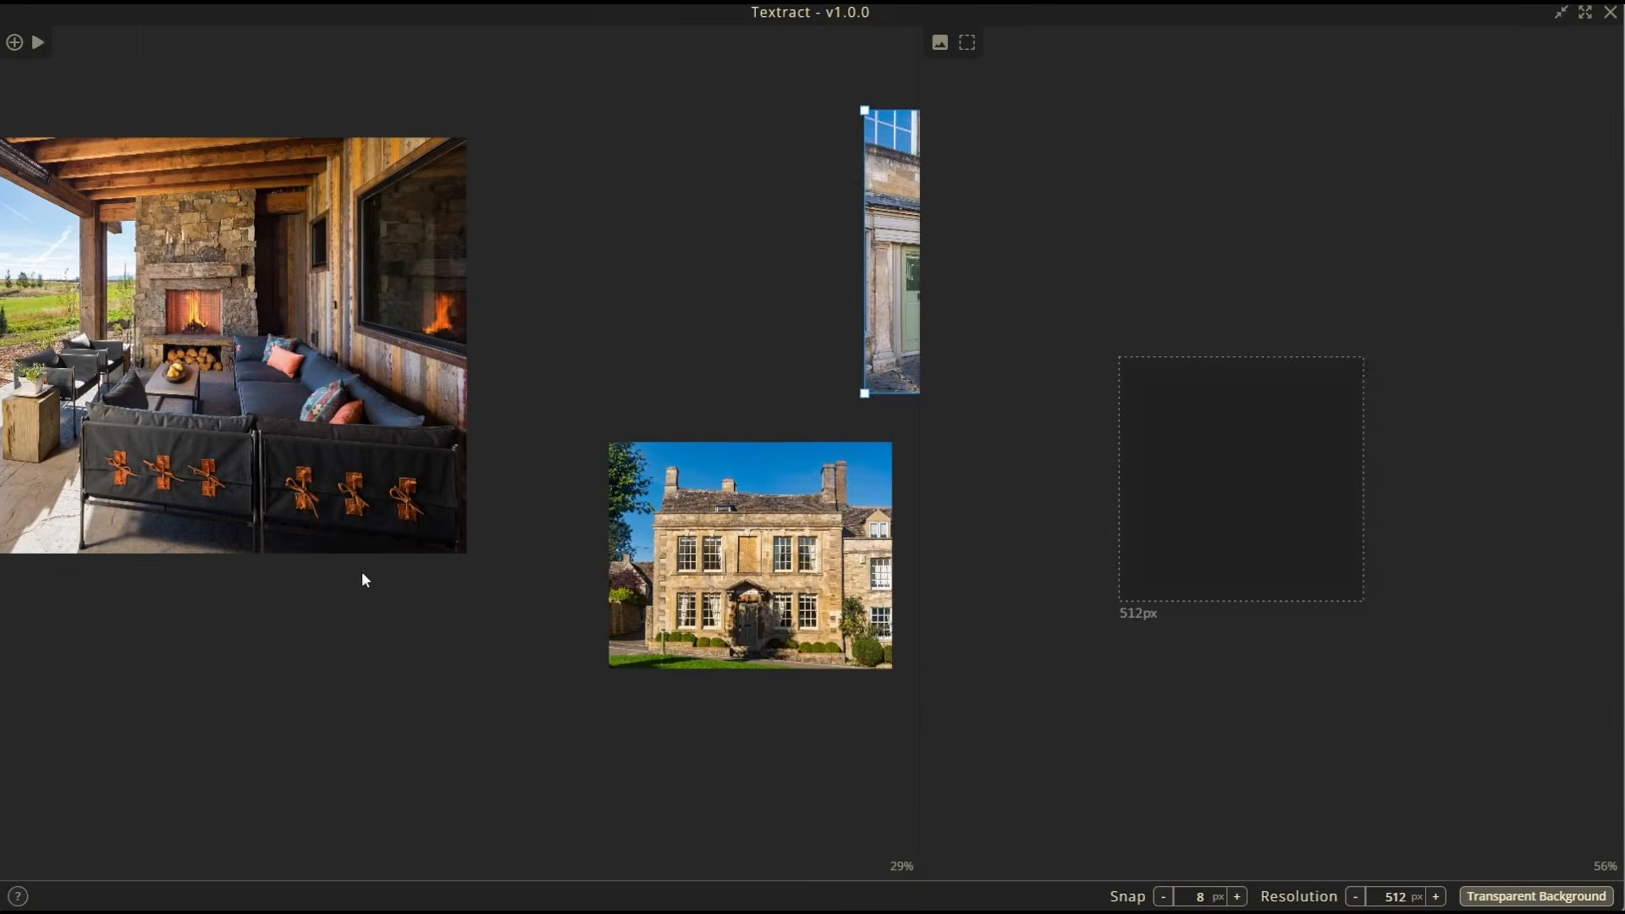
- Mark the four corners of the wooden block table's front face in the patio photo
middle_drag(421, 587, 589, 685)
scroll(167, 501, up, 14)
middle_drag(168, 501, 330, 206)
scroll(330, 206, down, 2)
middle_drag(332, 270, 326, 326)
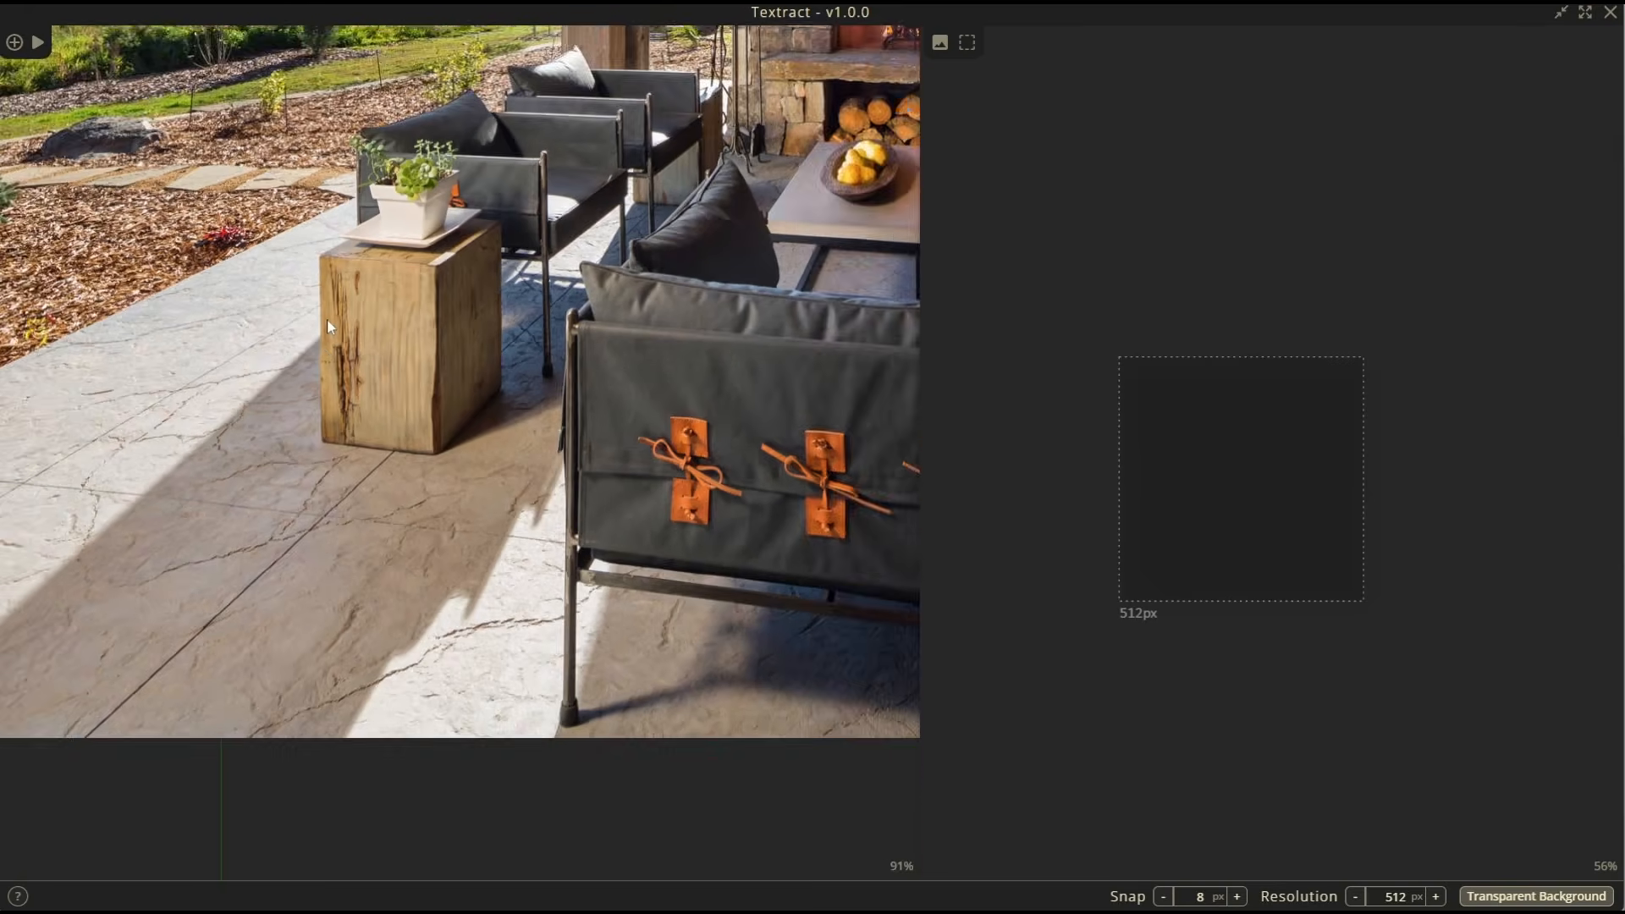
scroll(326, 332, up, 2)
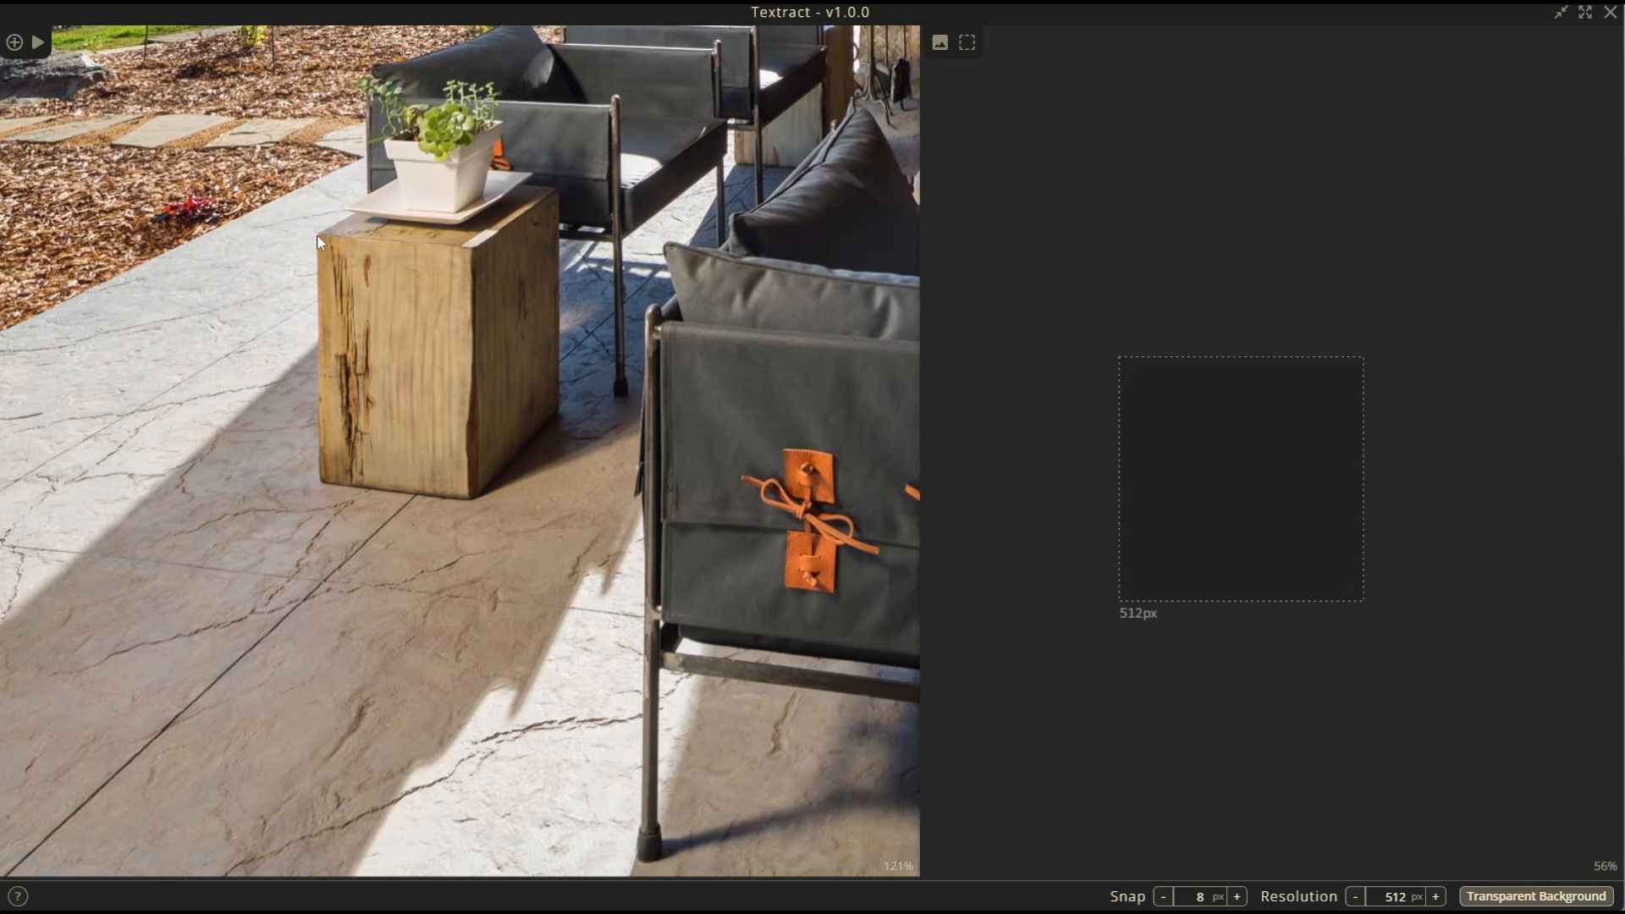
click(318, 236)
click(472, 248)
click(474, 494)
click(320, 480)
- Mark the four corners of the abstract painting above the grey sofa, just inside its wooden frame
scroll(327, 474, down, 8)
middle_drag(520, 459, 219, 875)
middle_drag(582, 353, 513, 757)
scroll(620, 381, up, 7)
scroll(513, 415, up, 3)
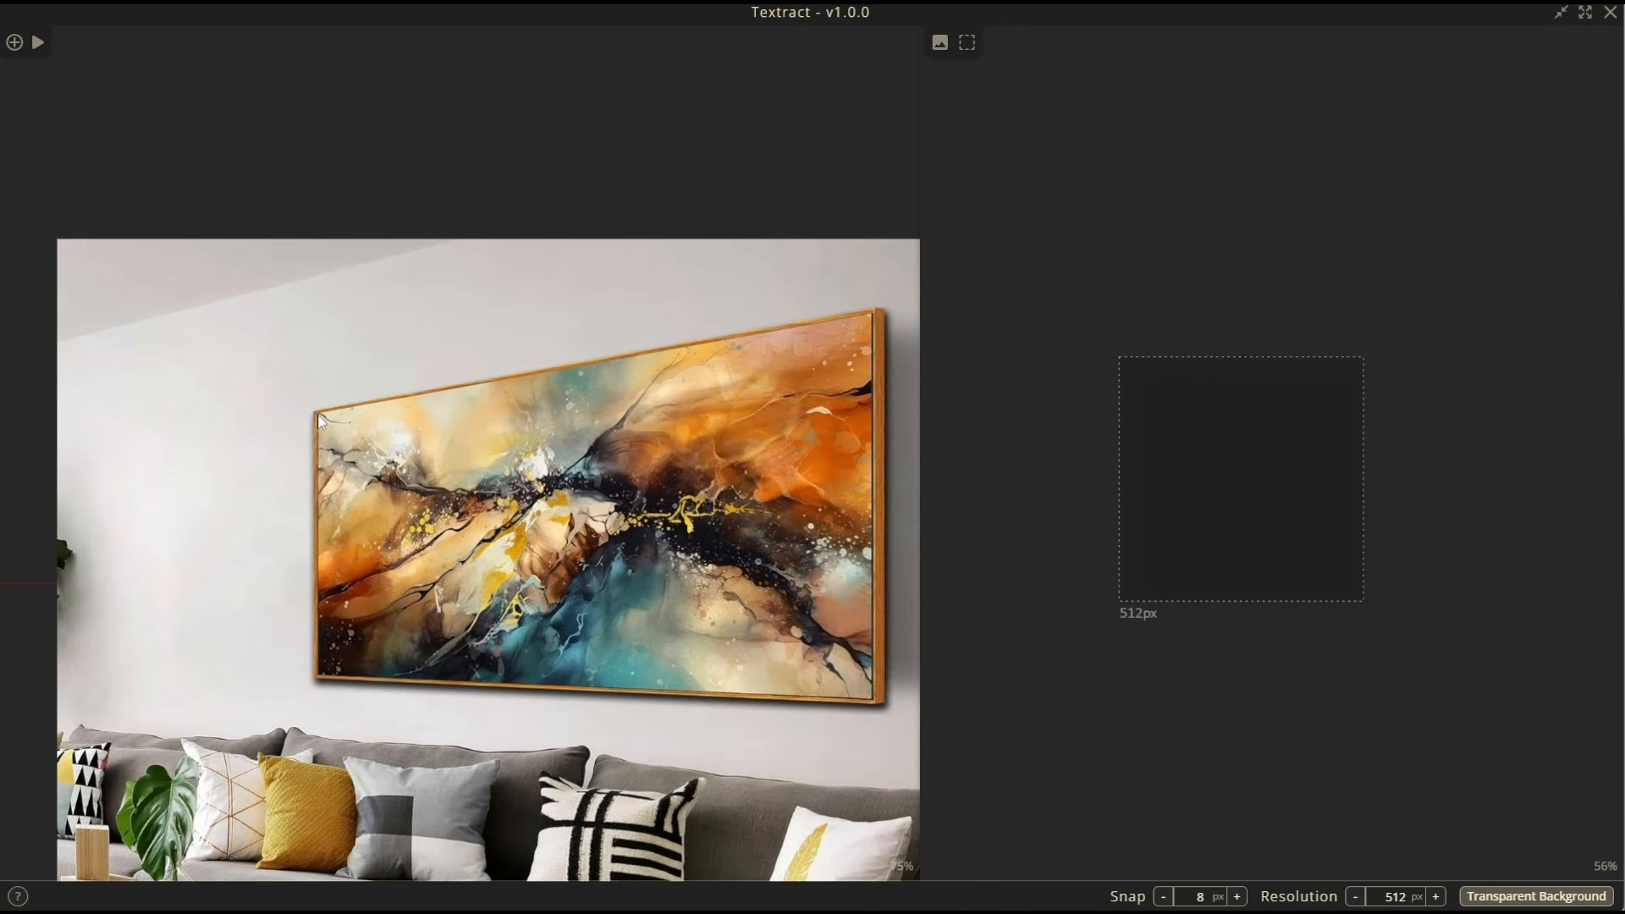
click(438, 432)
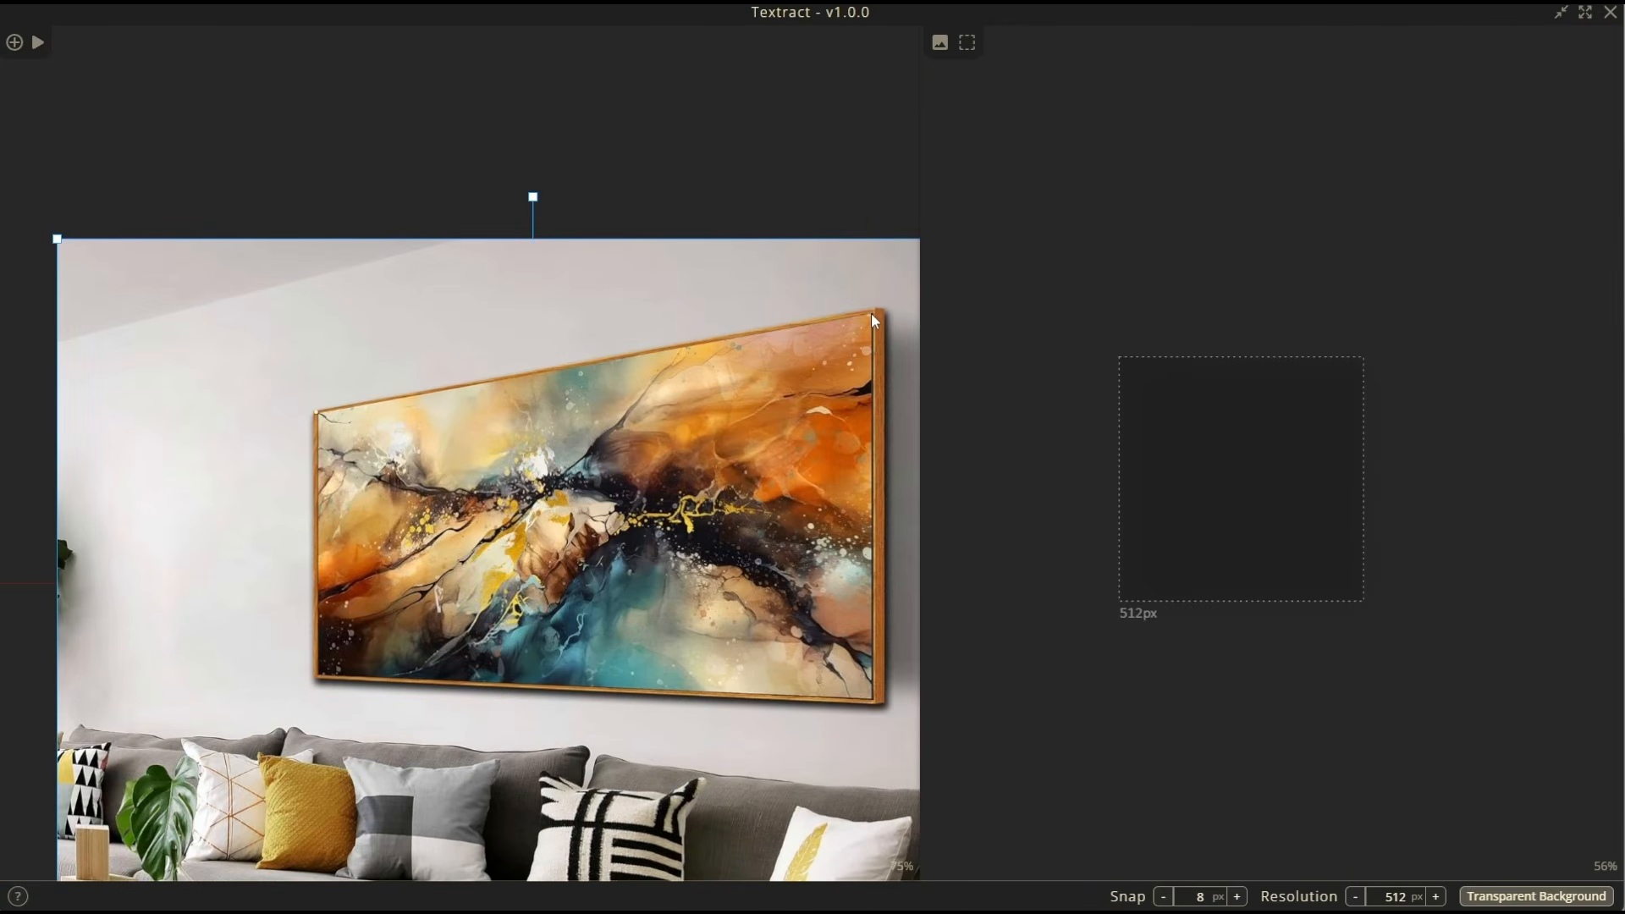
click(874, 702)
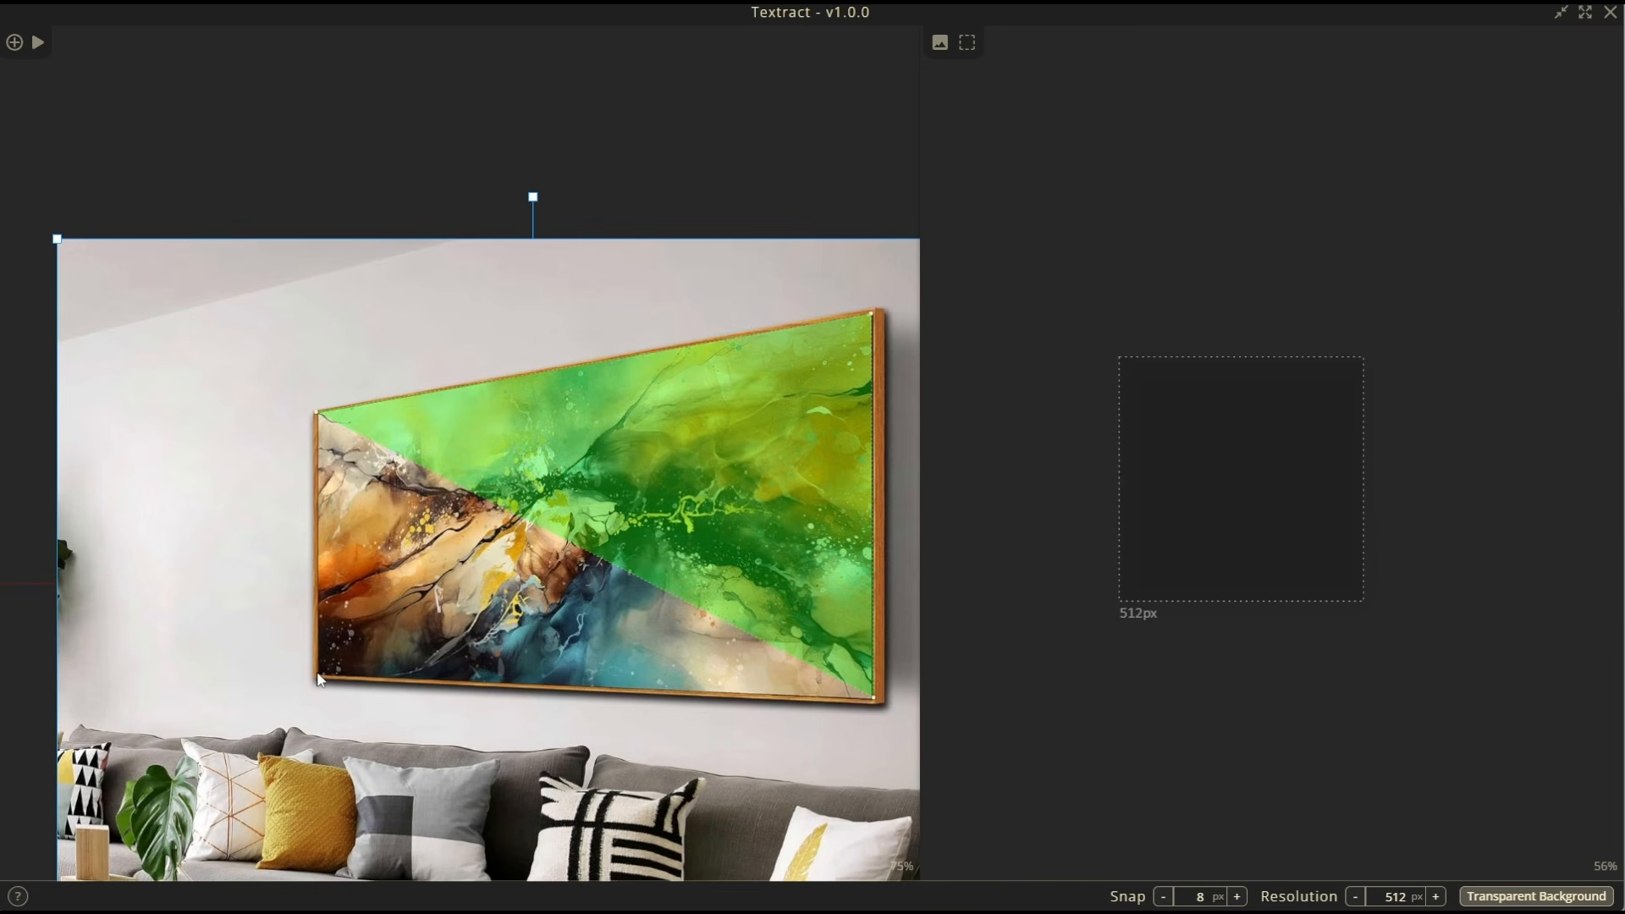
click(317, 675)
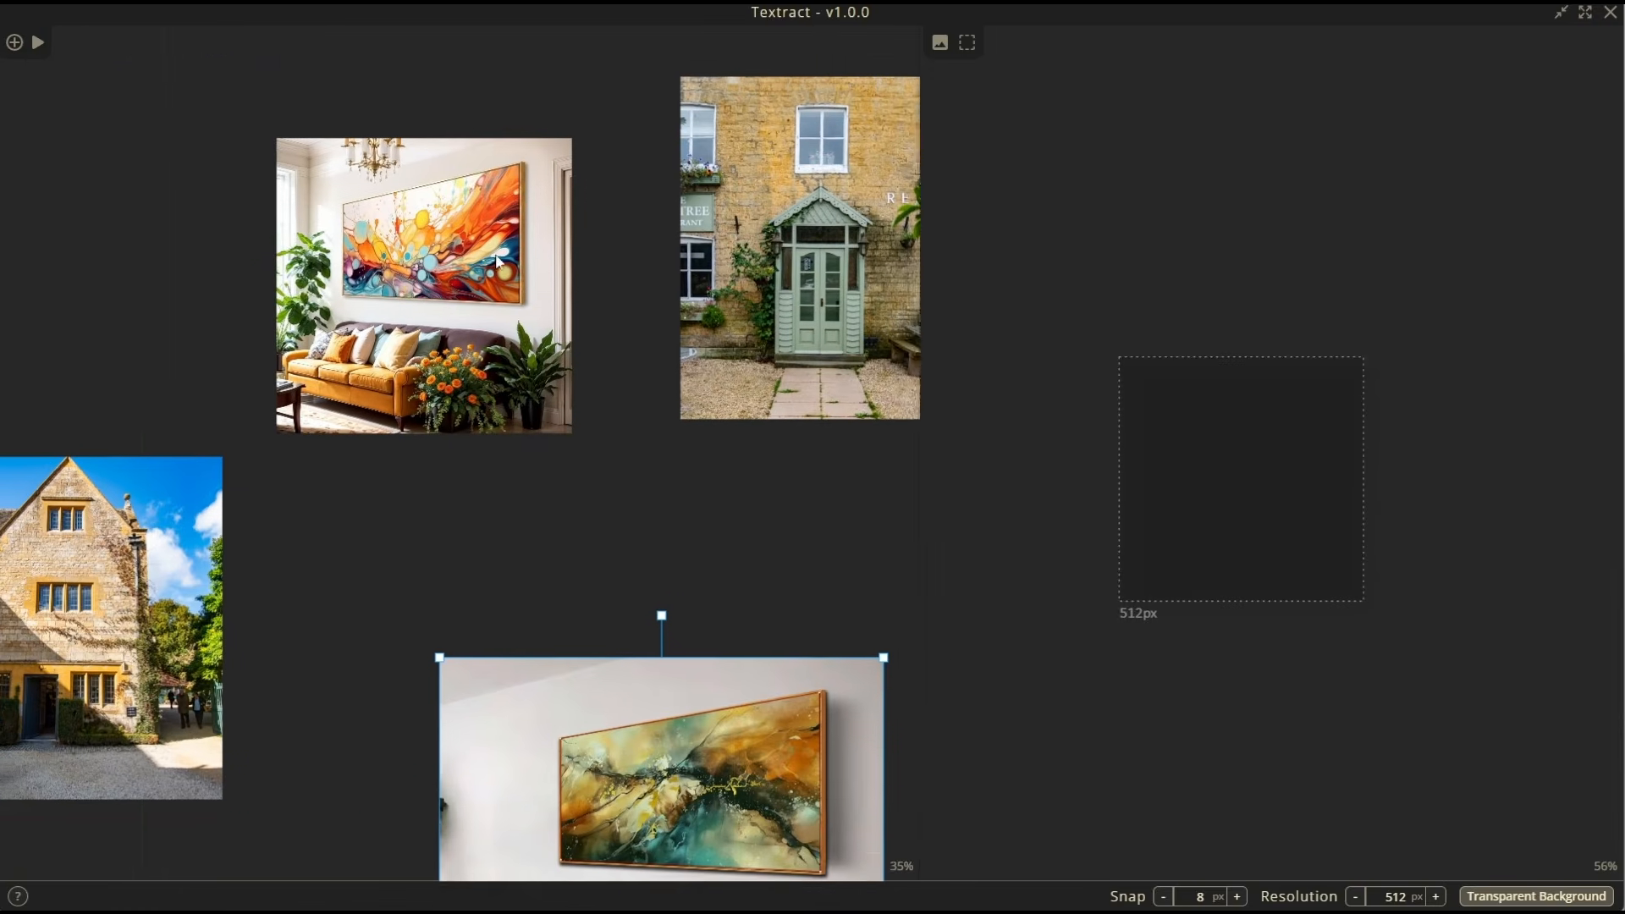
- Mark the four corners of the blue door in the ivy-covered cottage photo and raise its two bottom corners slightly
middle_drag(491, 259, 511, 241)
scroll(194, 613, up, 1)
middle_drag(53, 524, 542, 471)
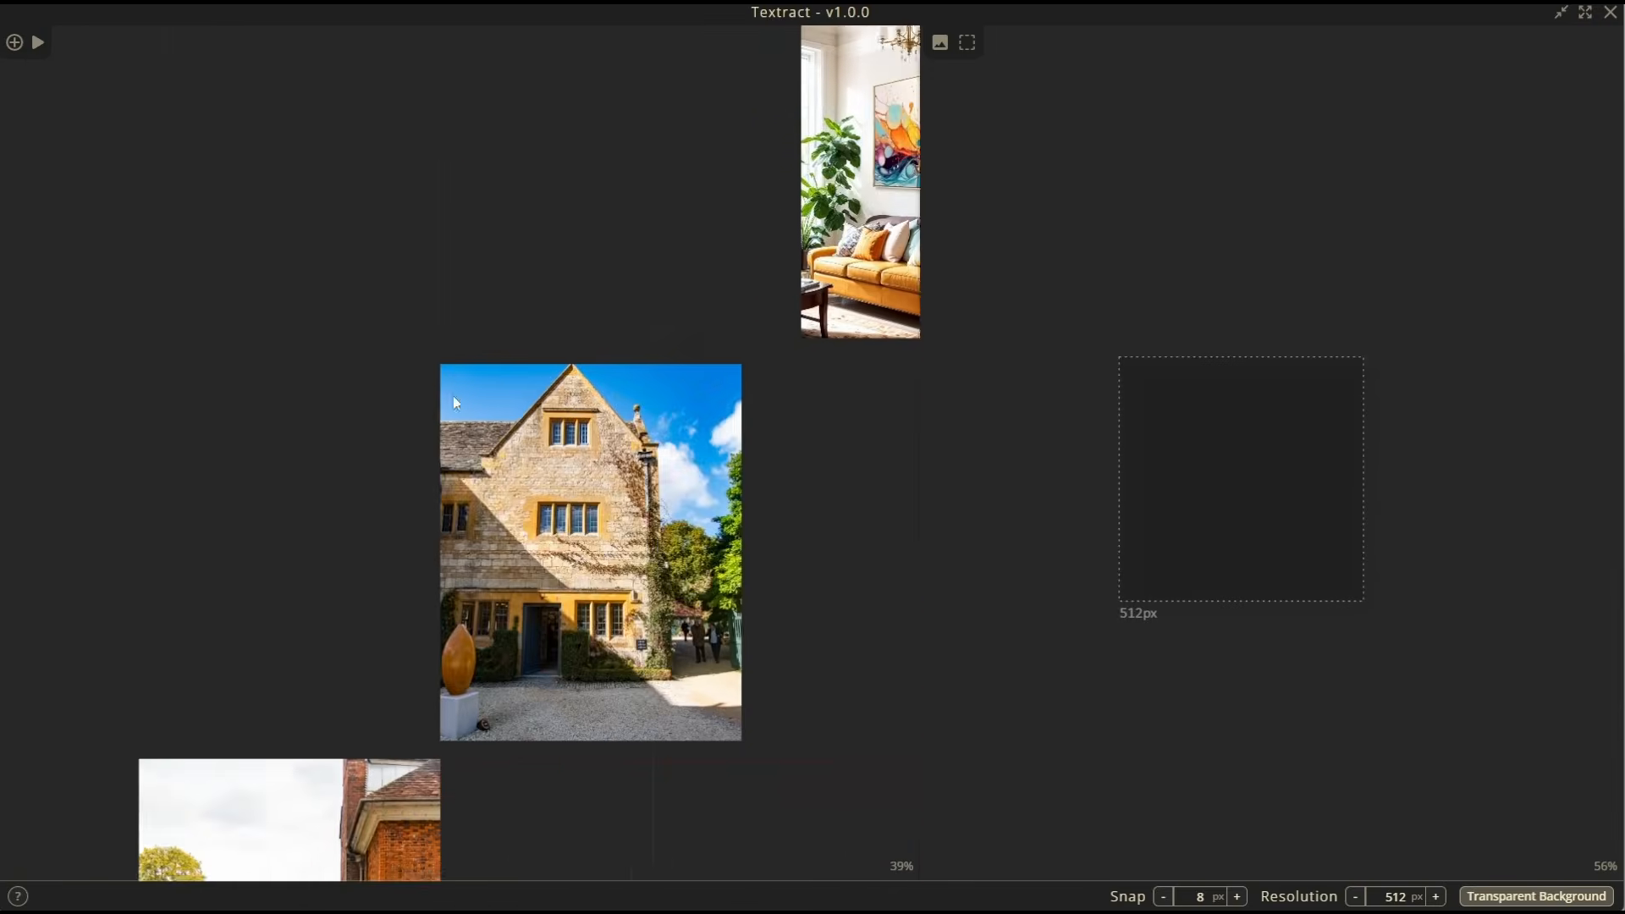
scroll(541, 470, up, 5)
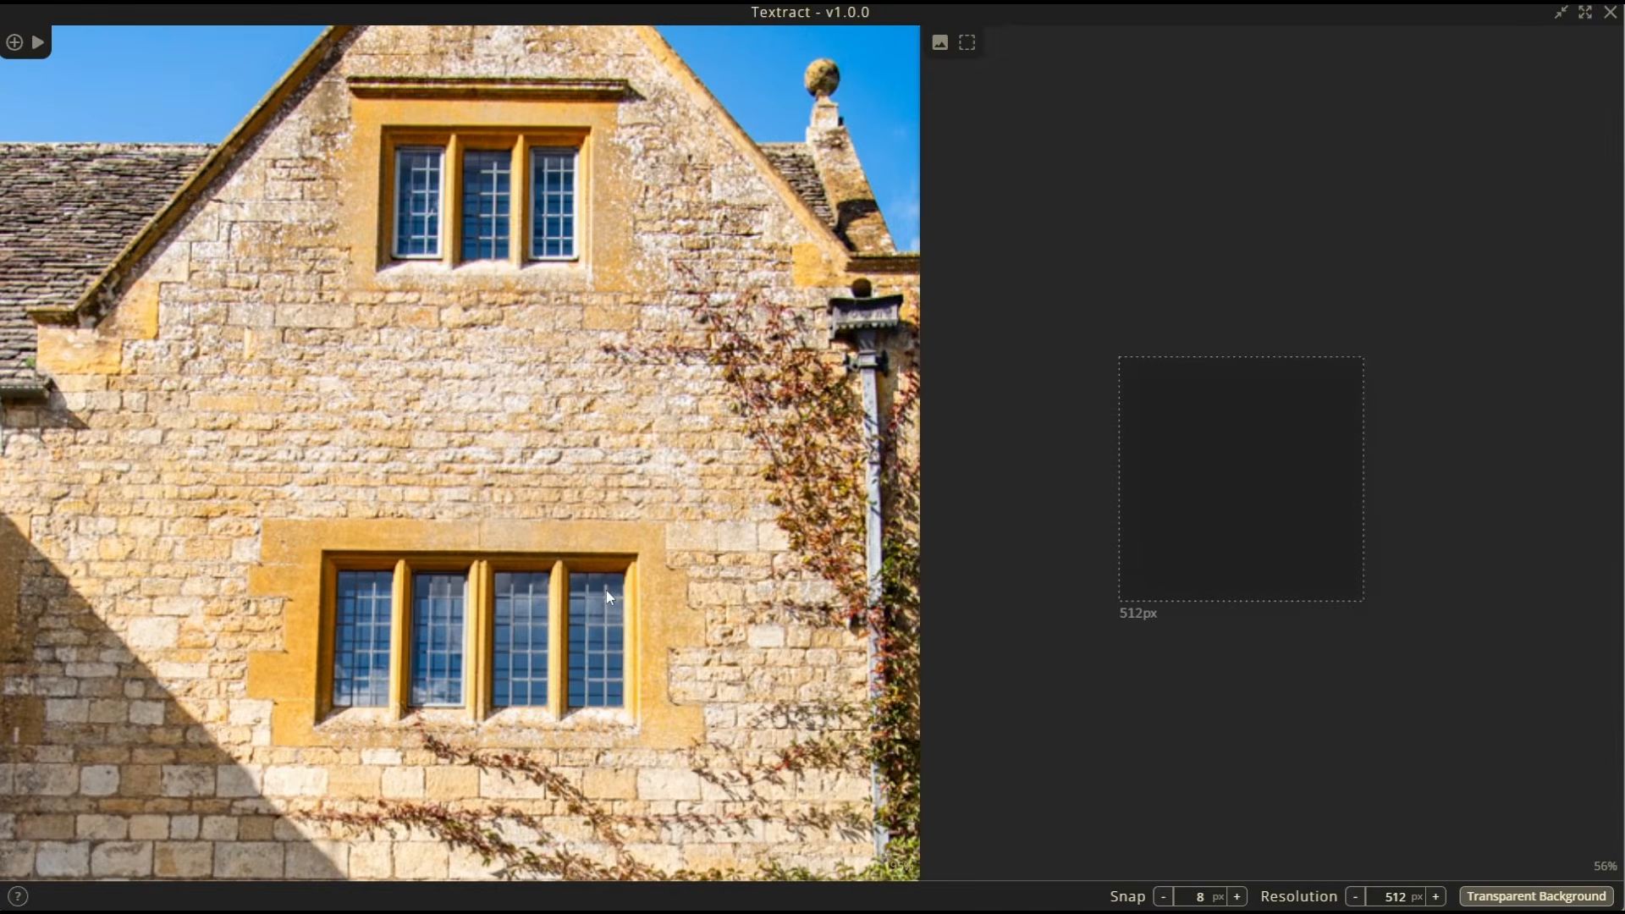
scroll(606, 591, down, 2)
scroll(528, 603, up, 2)
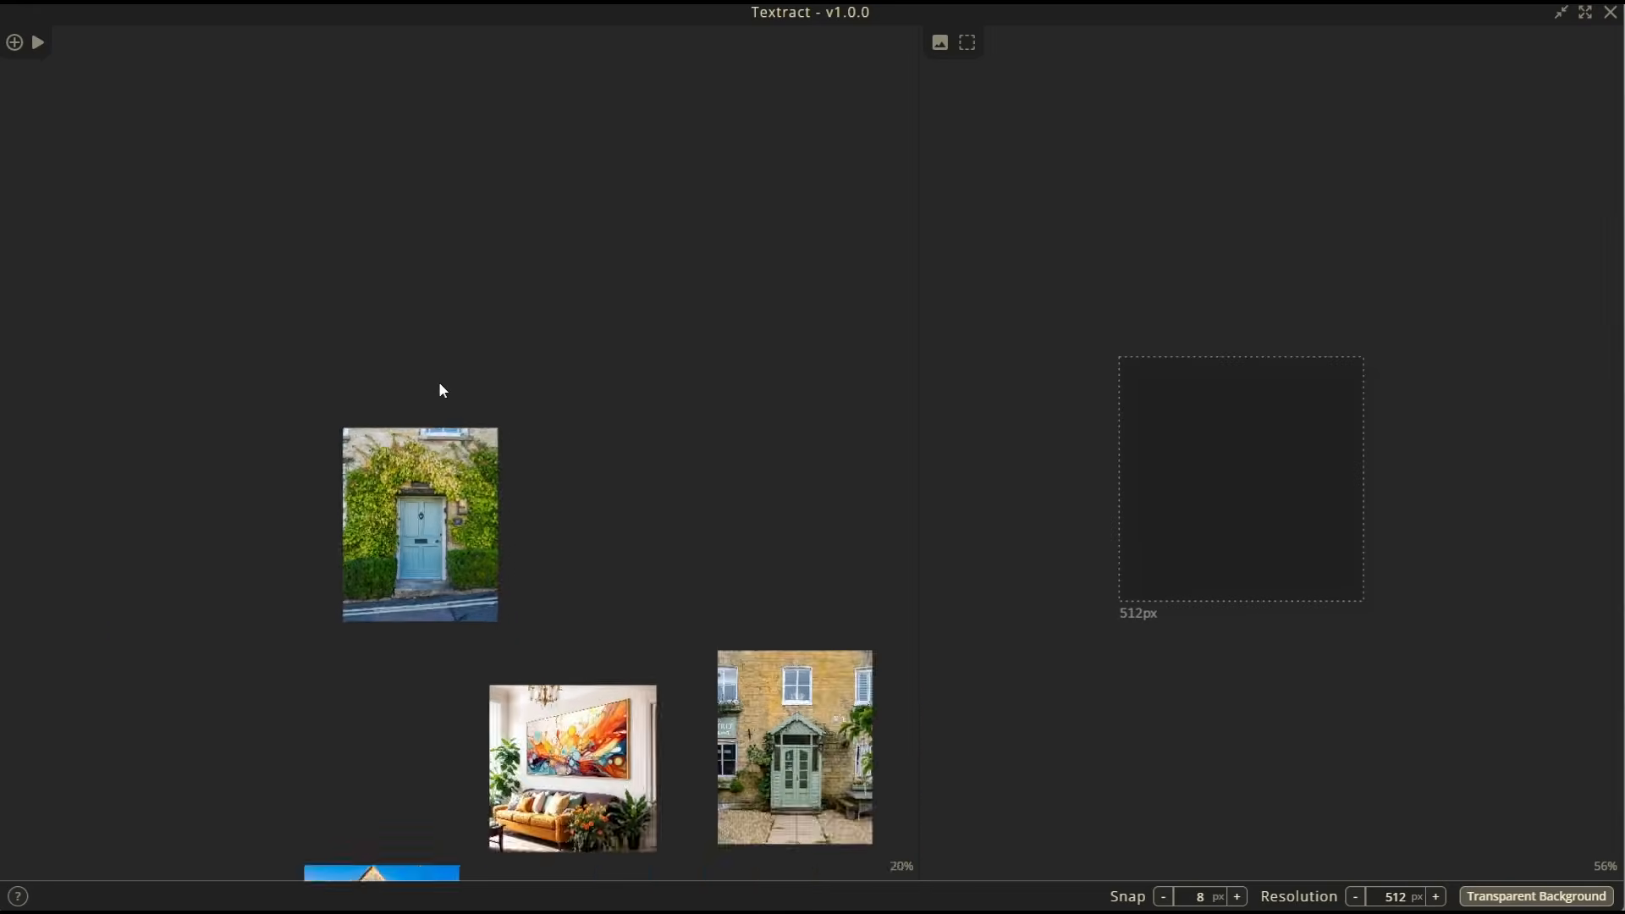
scroll(462, 550, up, 1)
scroll(461, 550, up, 5)
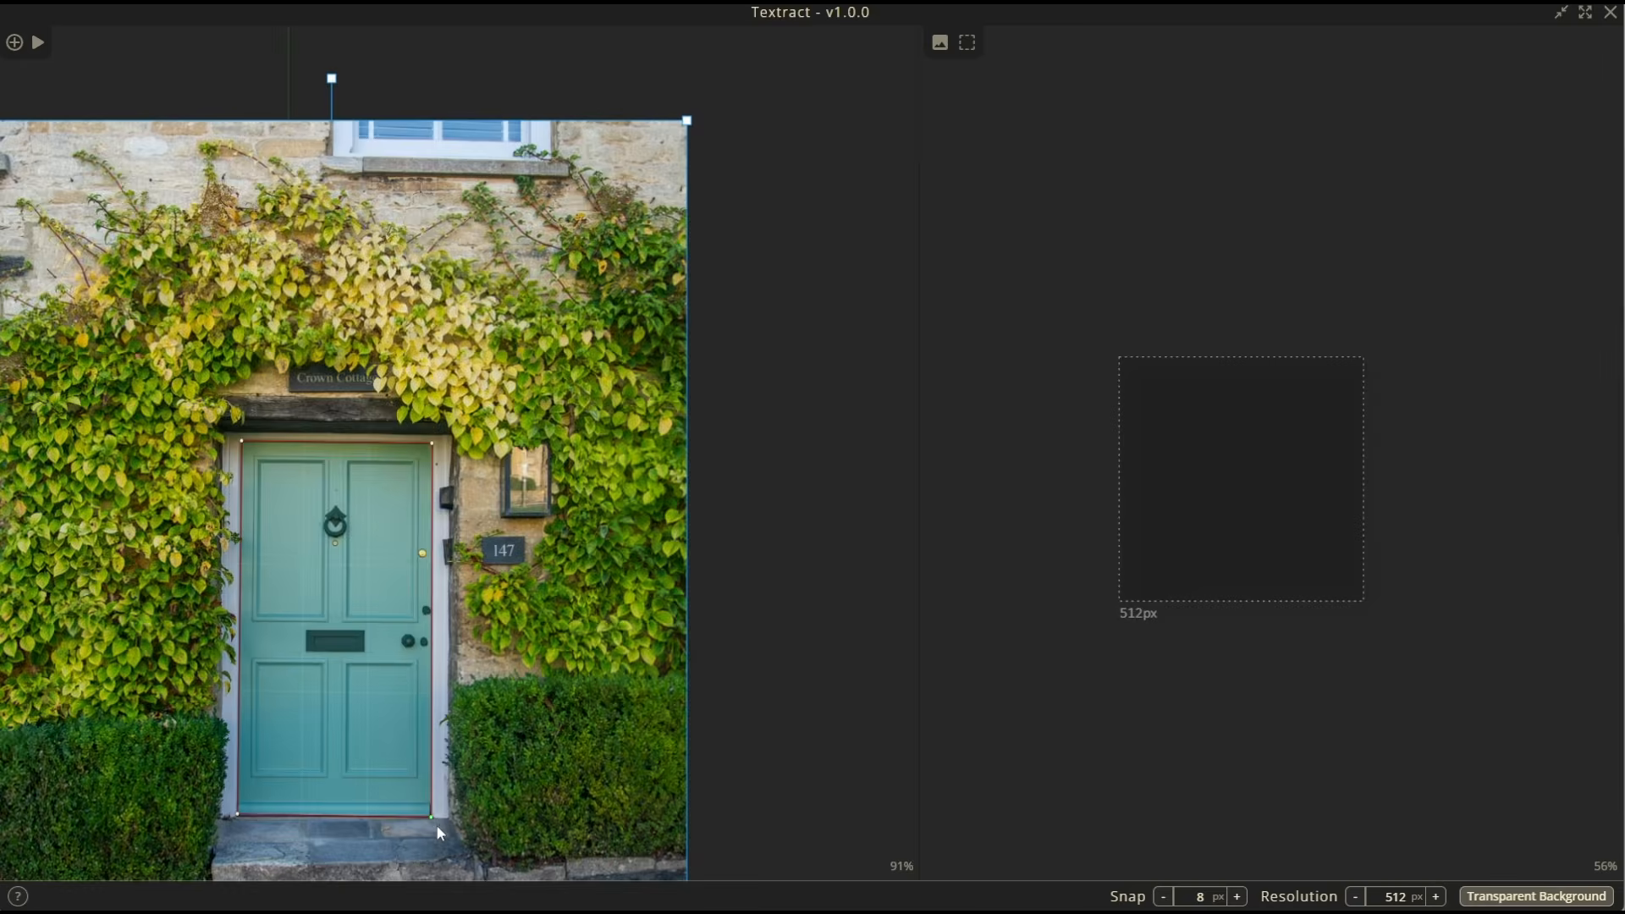
scroll(436, 825, up, 7)
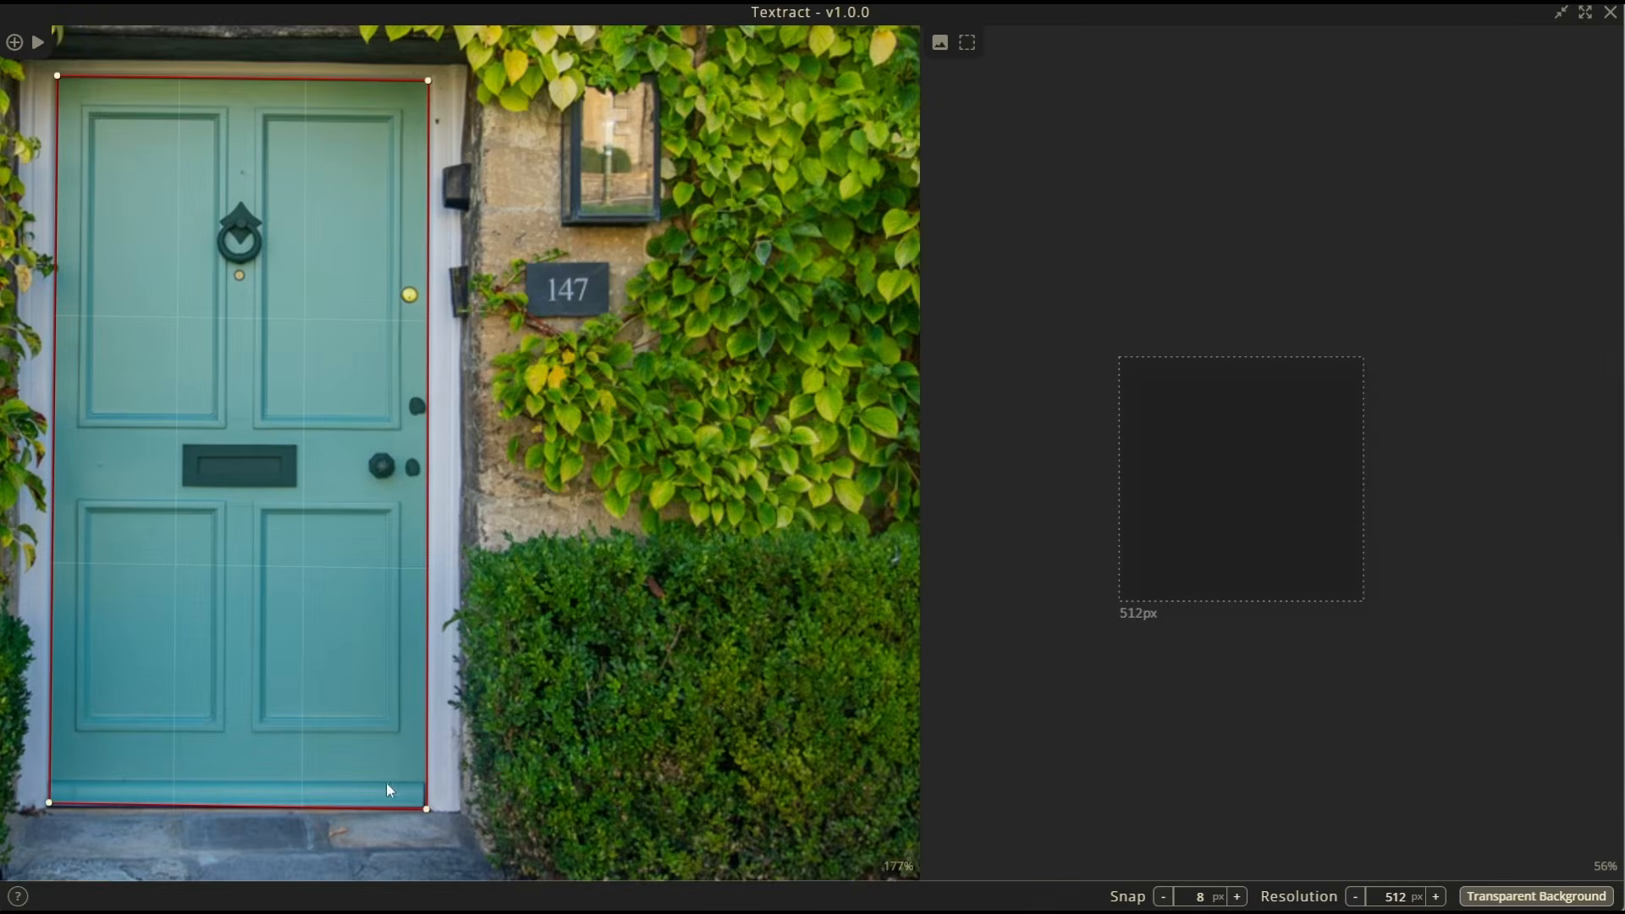
drag(425, 807, 421, 785)
drag(48, 803, 44, 784)
- Extract all marked regions as flattened textures and widen the output canvas area to show them
scroll(436, 712, down, 10)
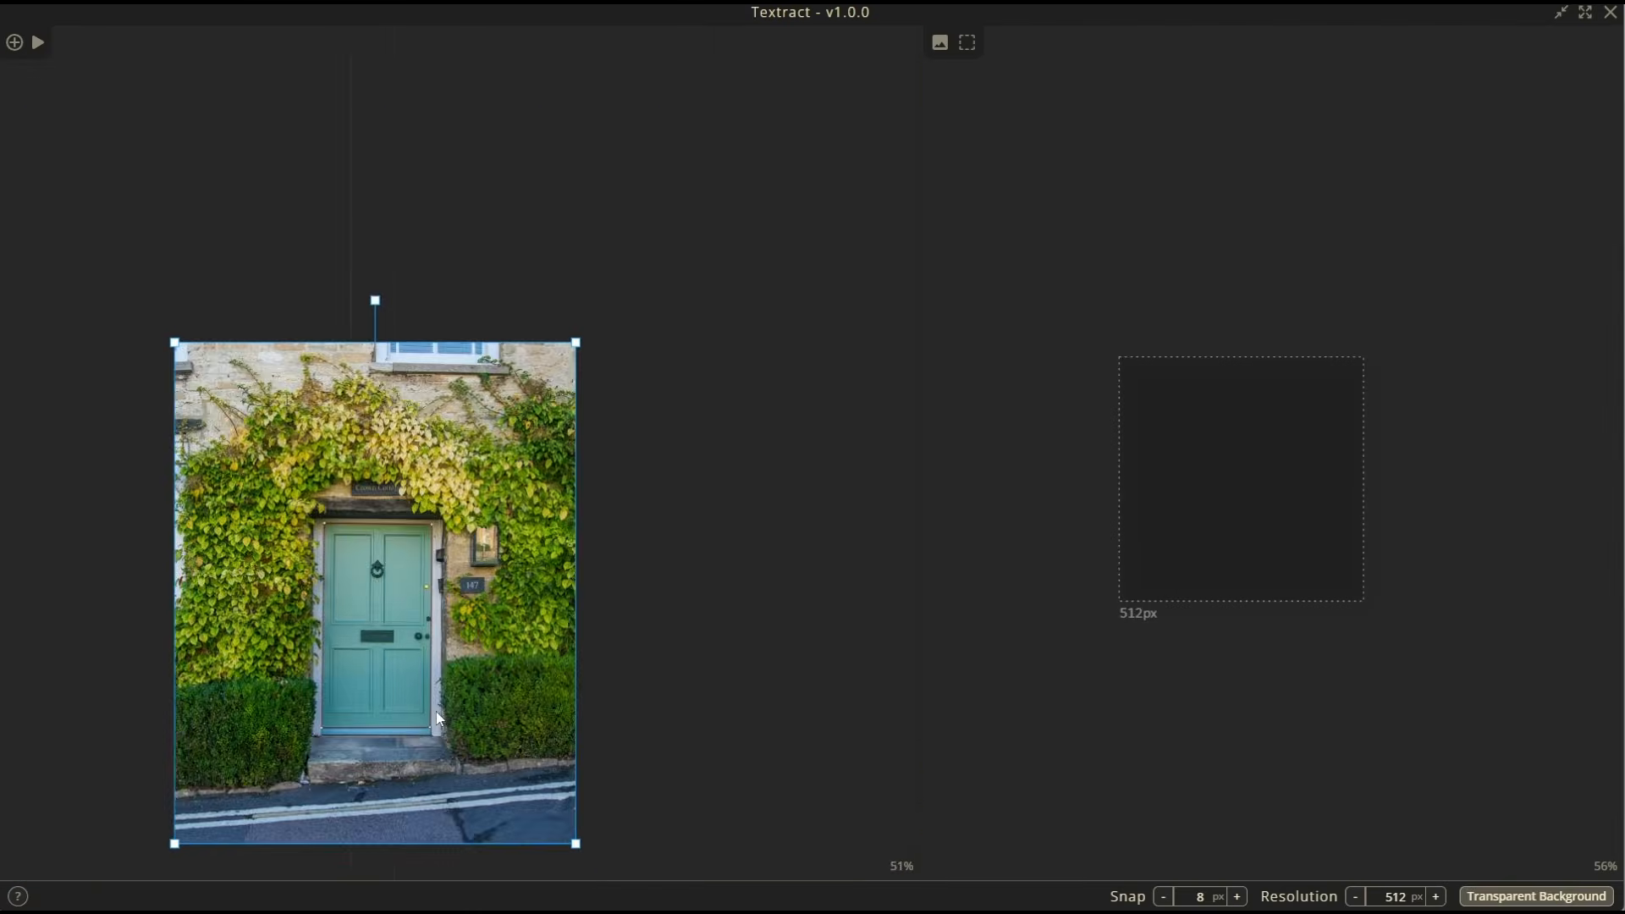
scroll(437, 712, down, 5)
middle_drag(792, 669, 475, 359)
scroll(449, 366, down, 5)
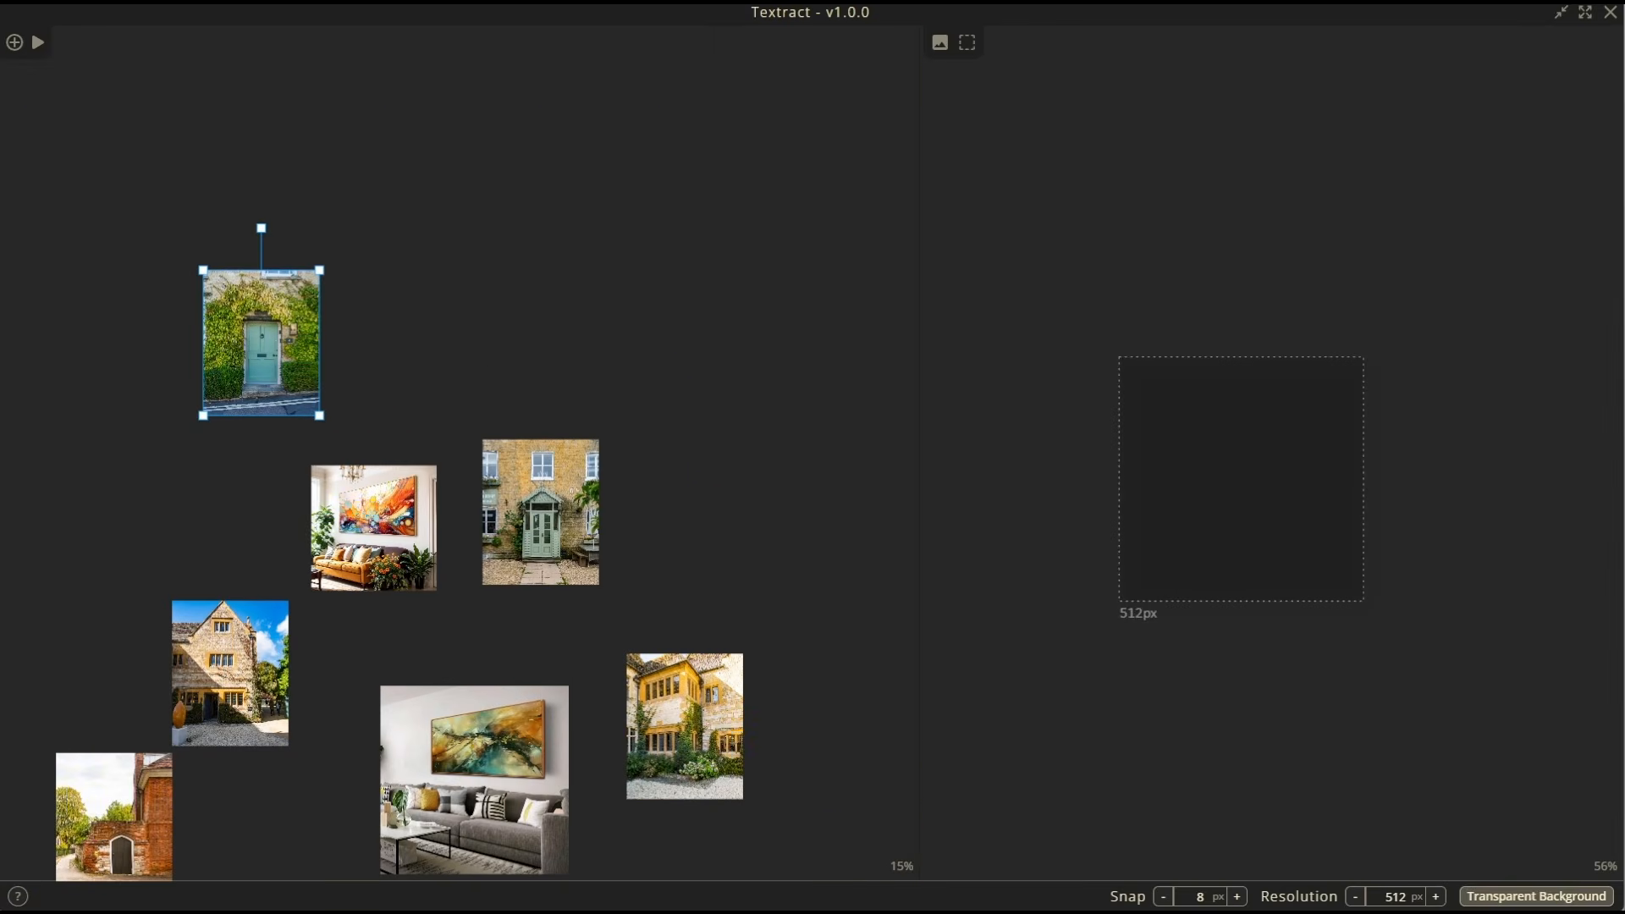
click(38, 43)
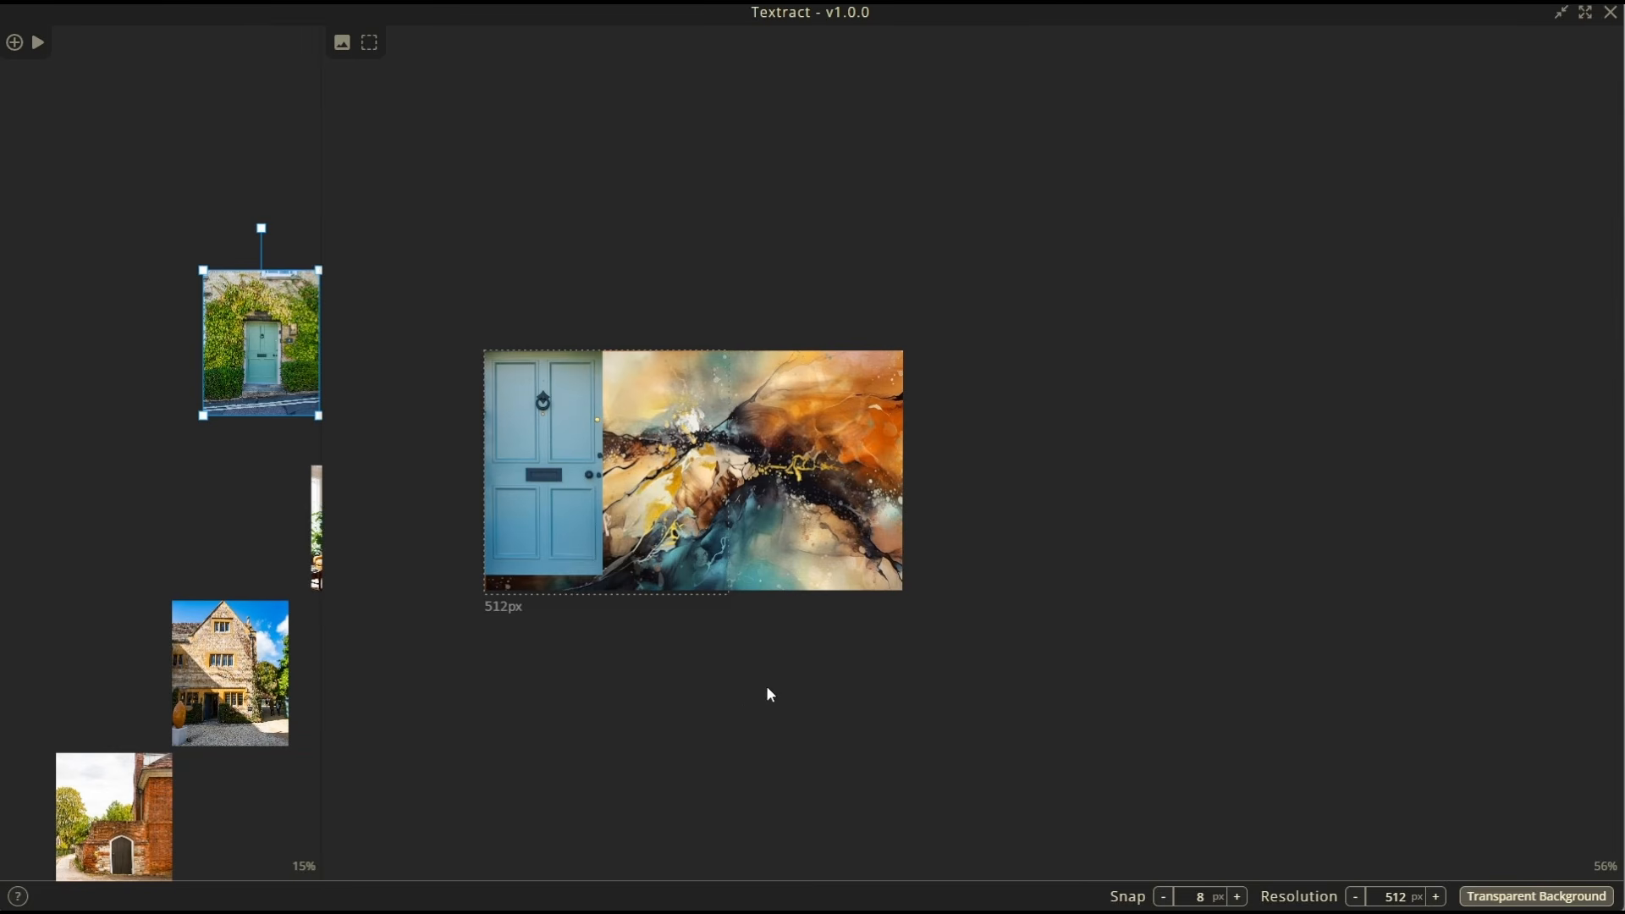
click(171, 530)
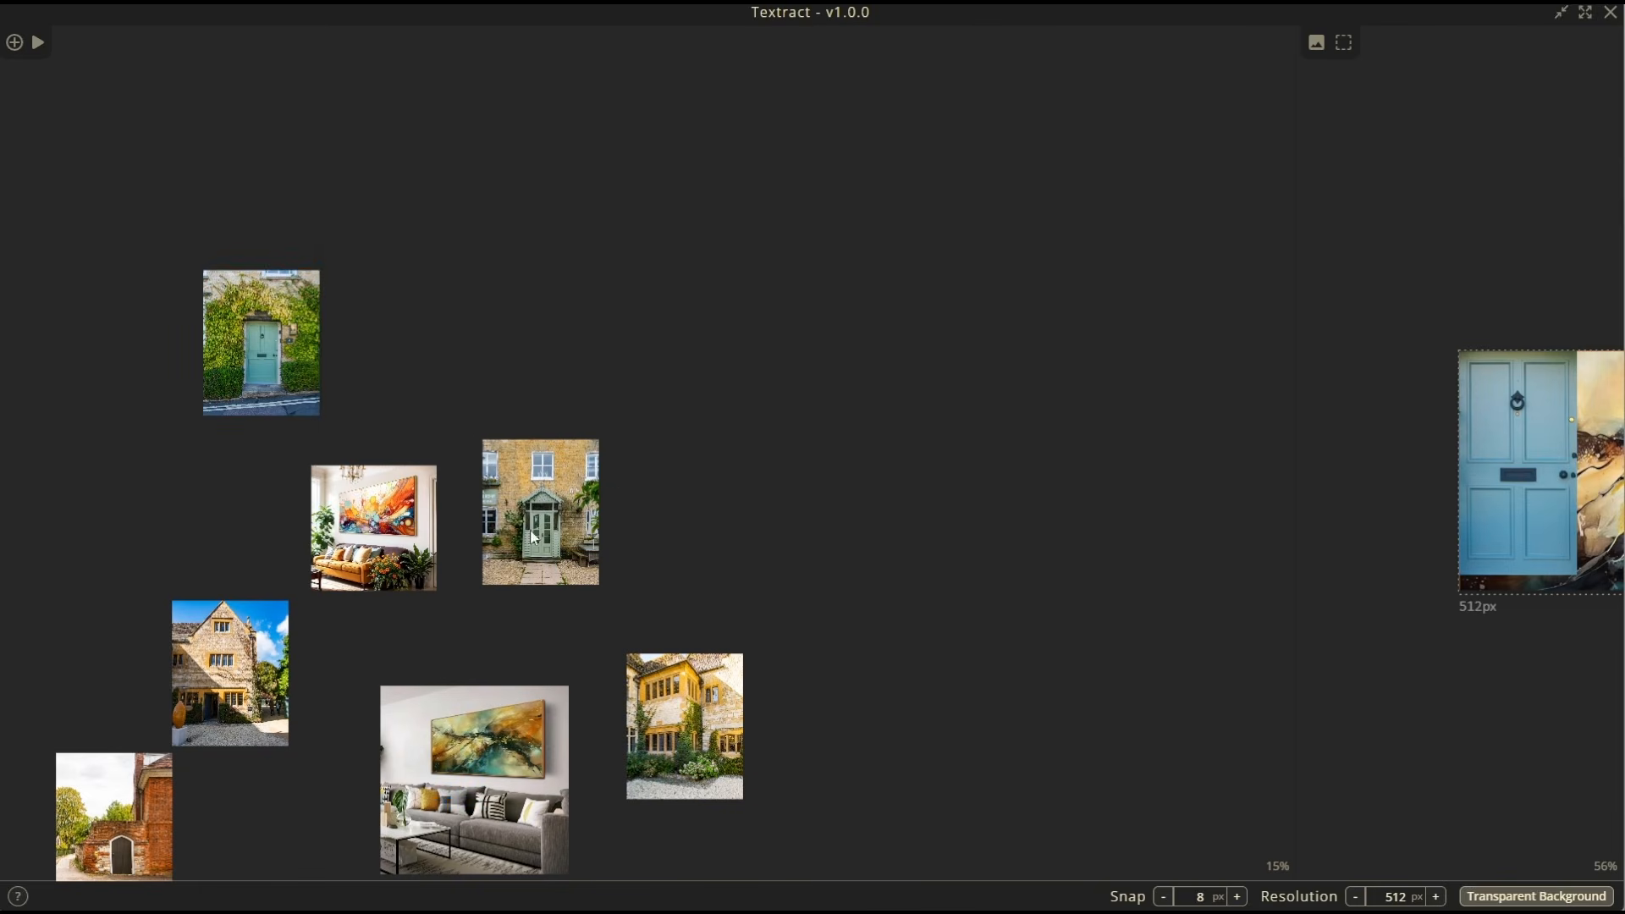
mouse_move(1453, 737)
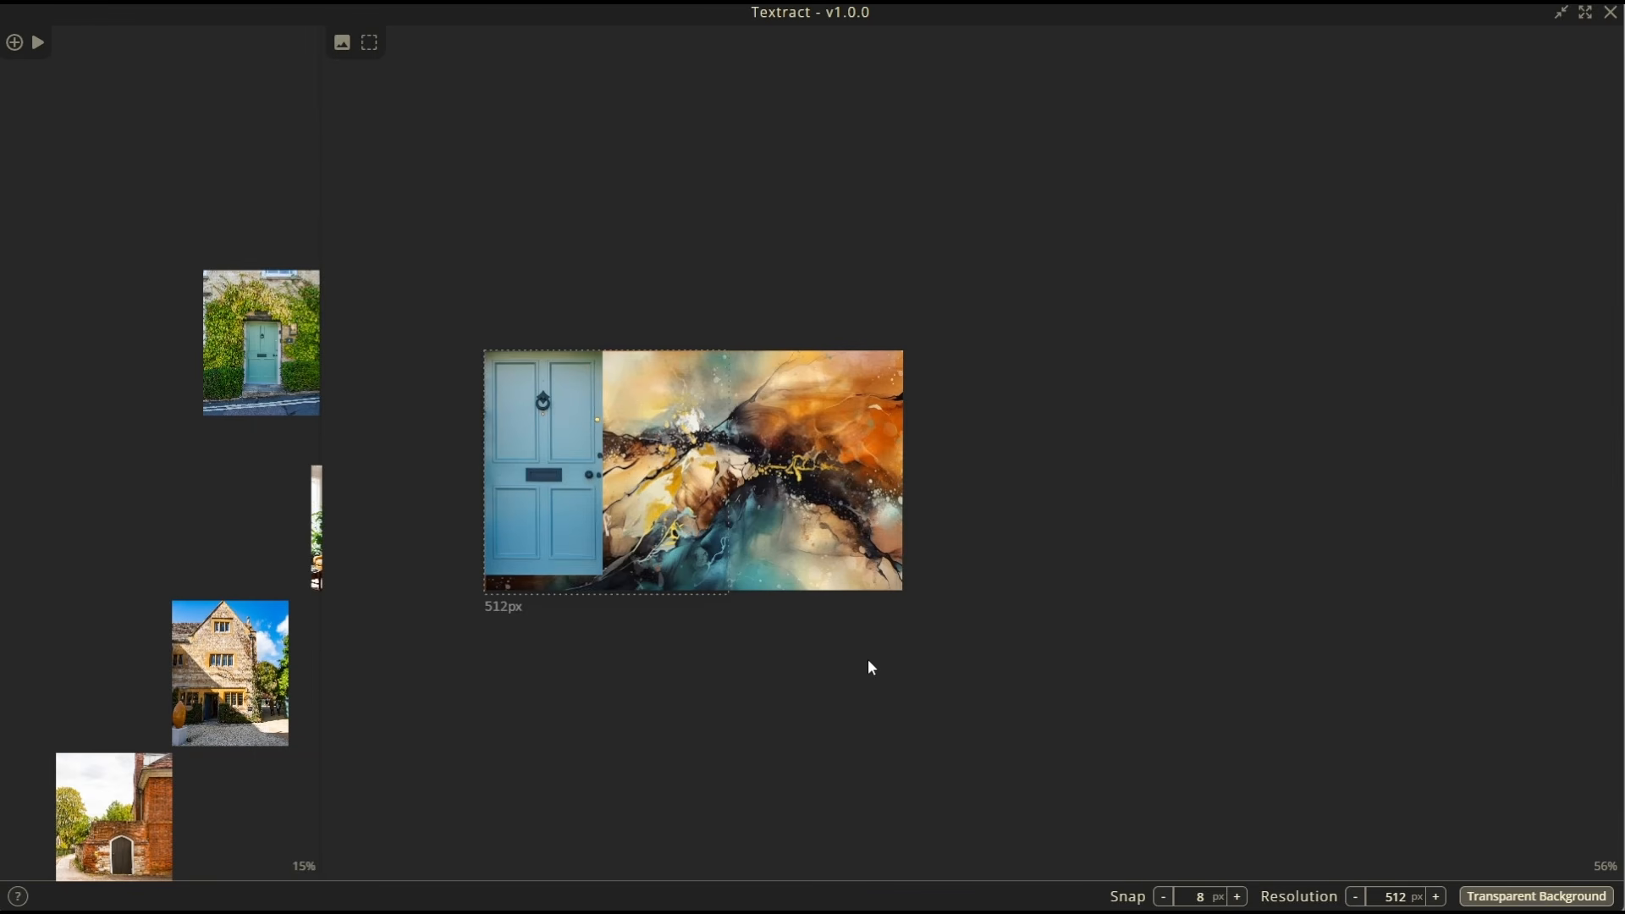
- Set the atlas resolution to 2048 px and spread the stacked painting, door, wood and window textures apart
click(1439, 899)
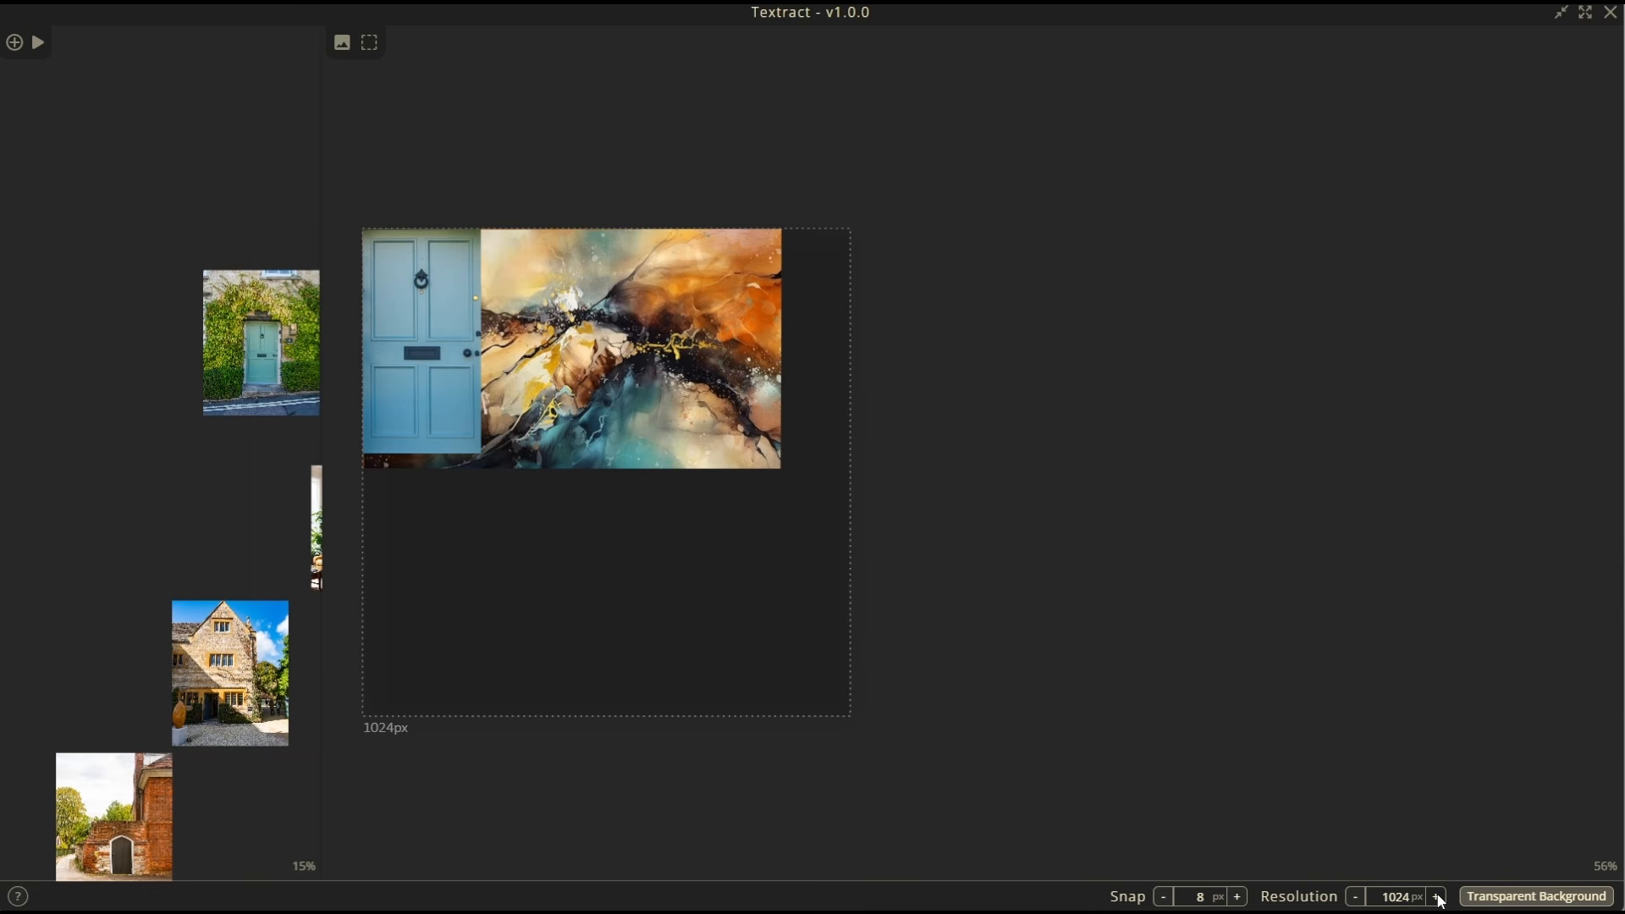
click(1439, 898)
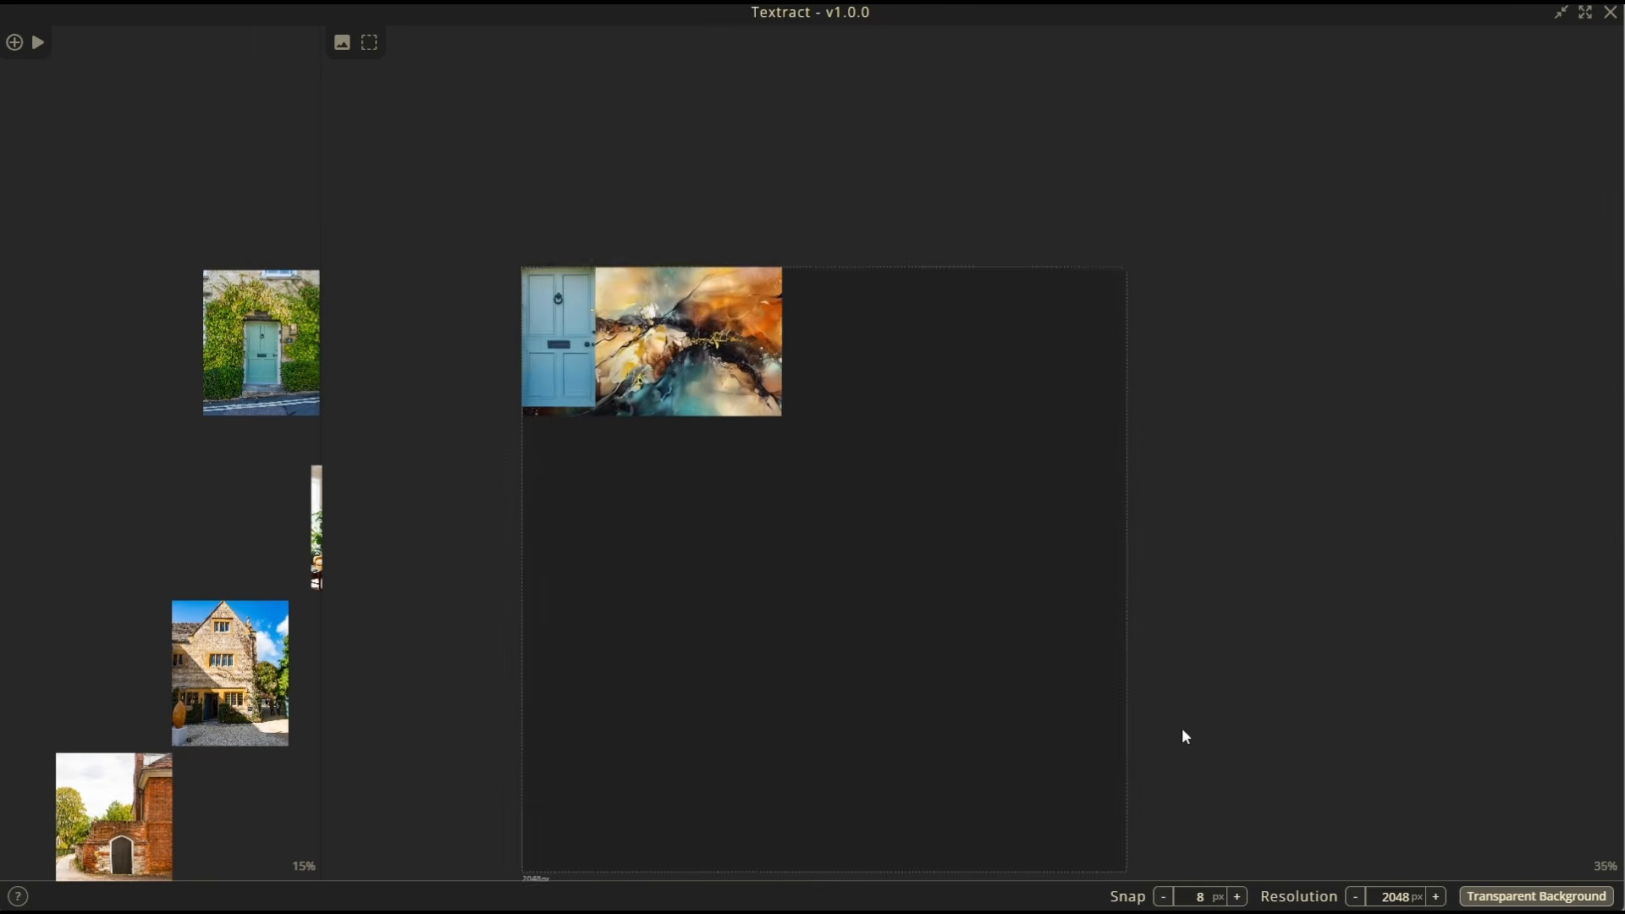
drag(762, 391, 890, 749)
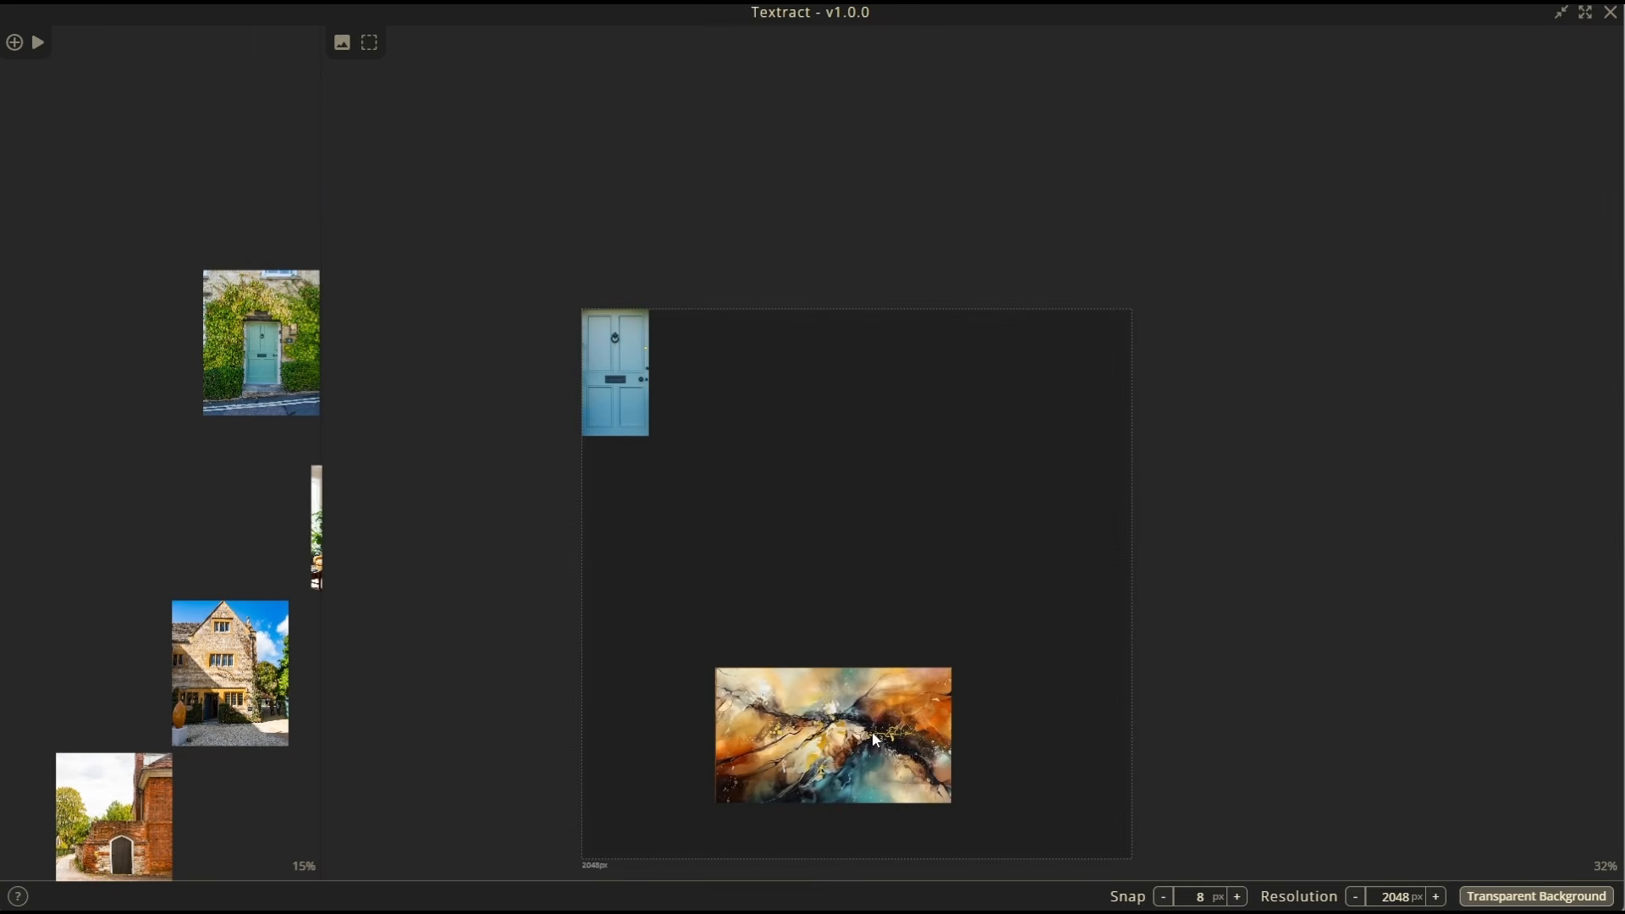
drag(616, 377, 963, 504)
drag(590, 395, 776, 483)
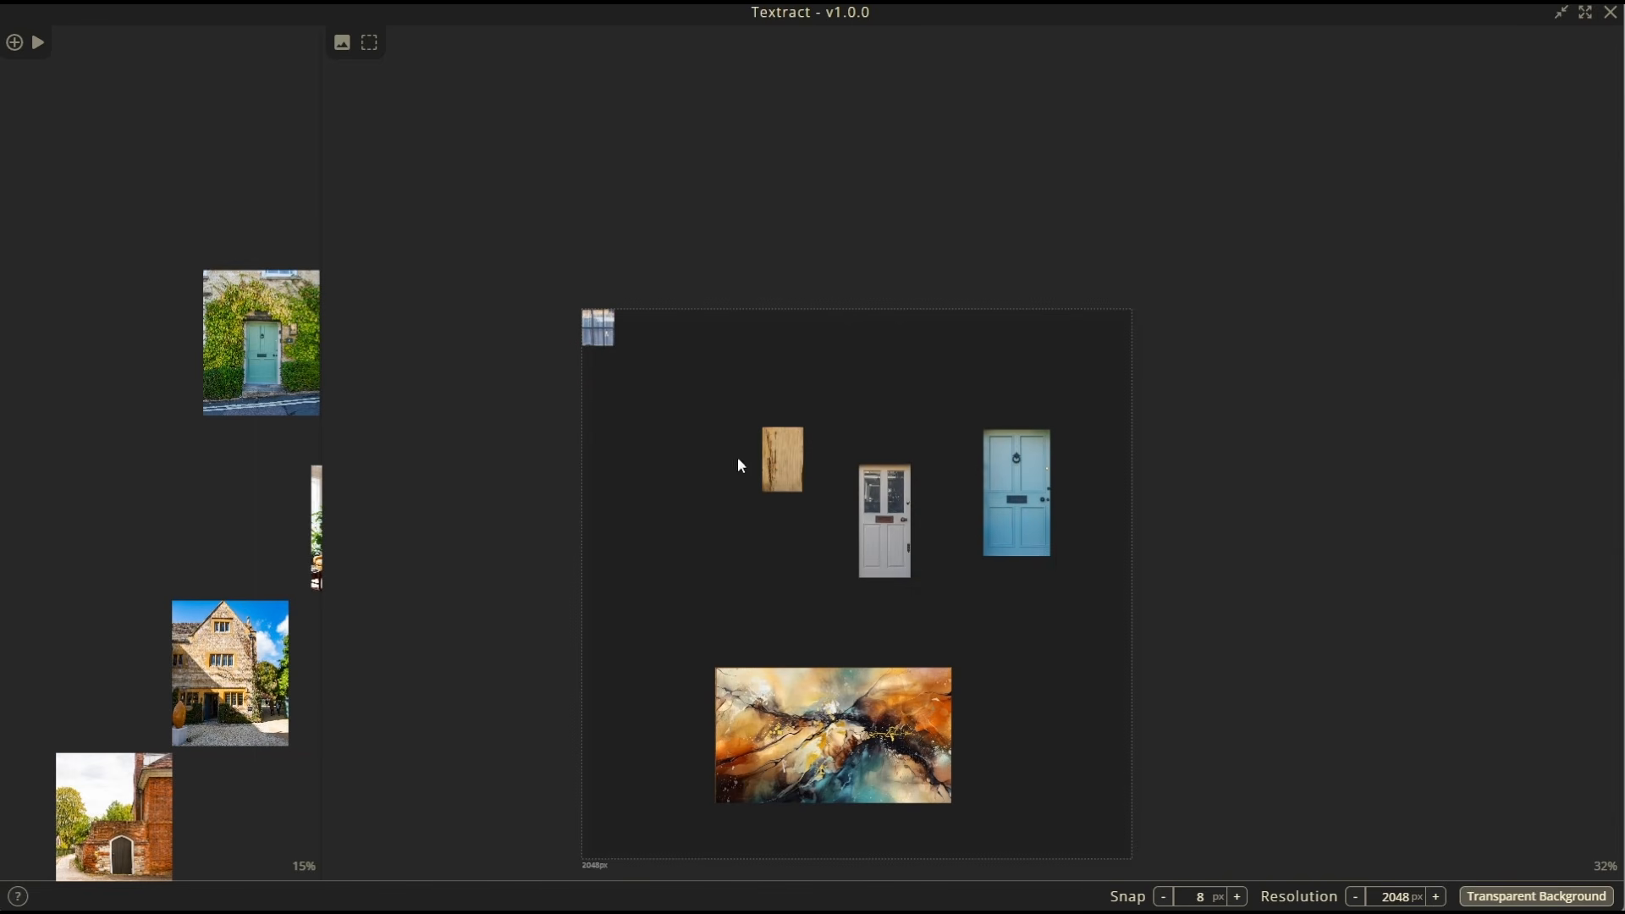
drag(602, 338, 668, 508)
- Move the window texture away from the atlas corner and enlarge the abstract painting and white door textures
click(844, 702)
scroll(887, 738, up, 3)
right_click(973, 479)
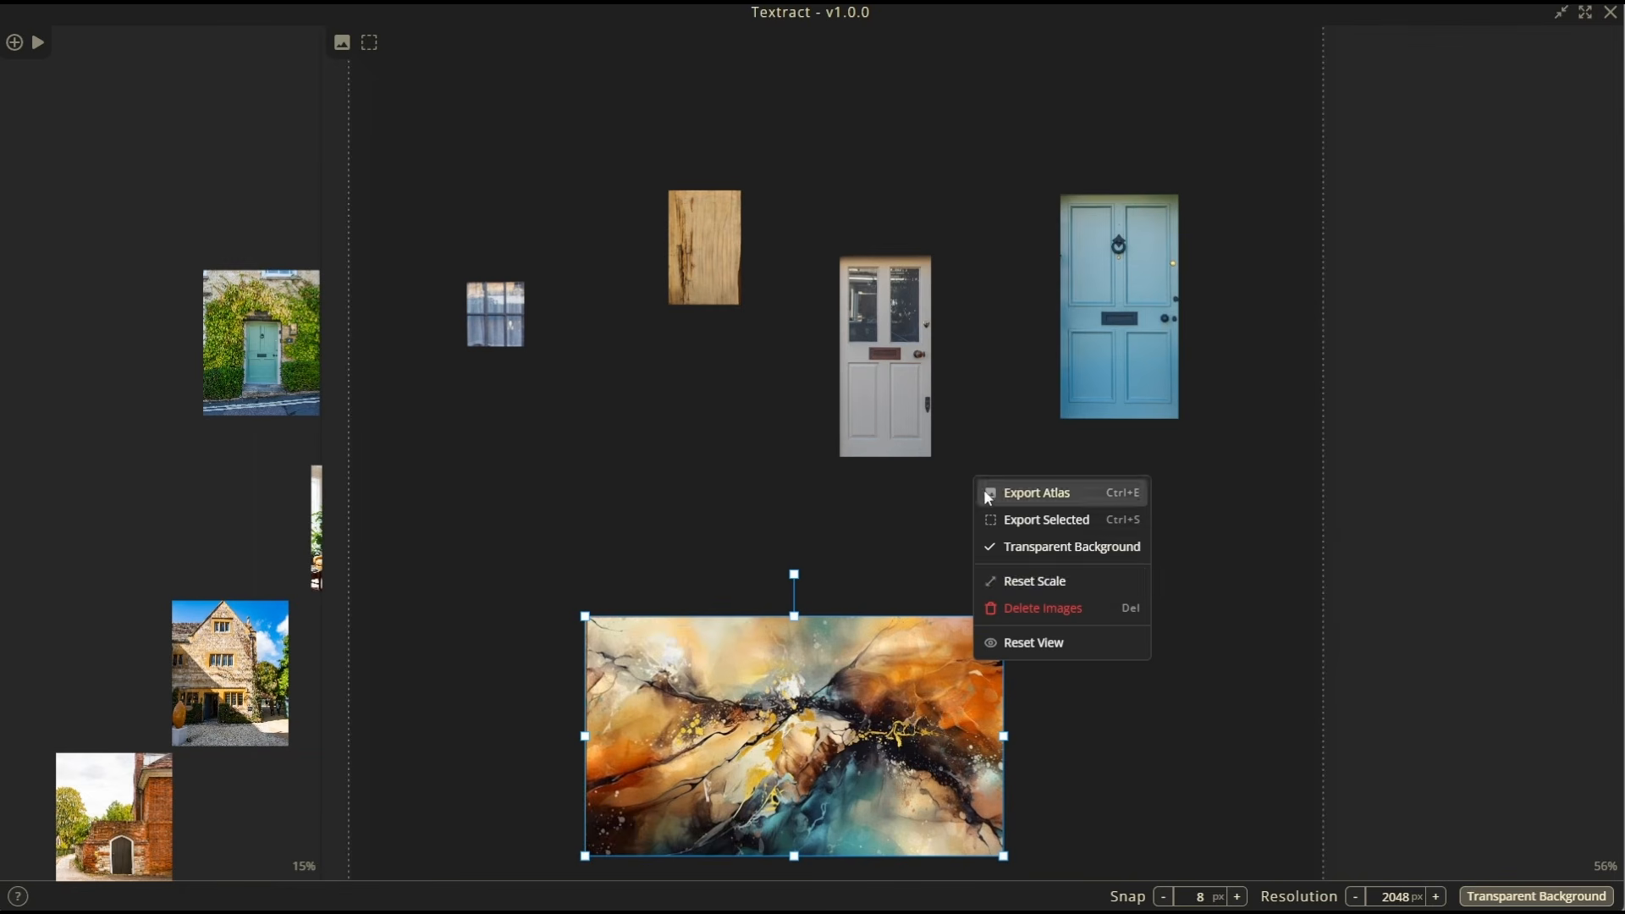
click(834, 516)
drag(1004, 617, 1269, 500)
- Enlarge the blue door texture to nearly the white door's height and align their bottom edges side by side
click(1101, 398)
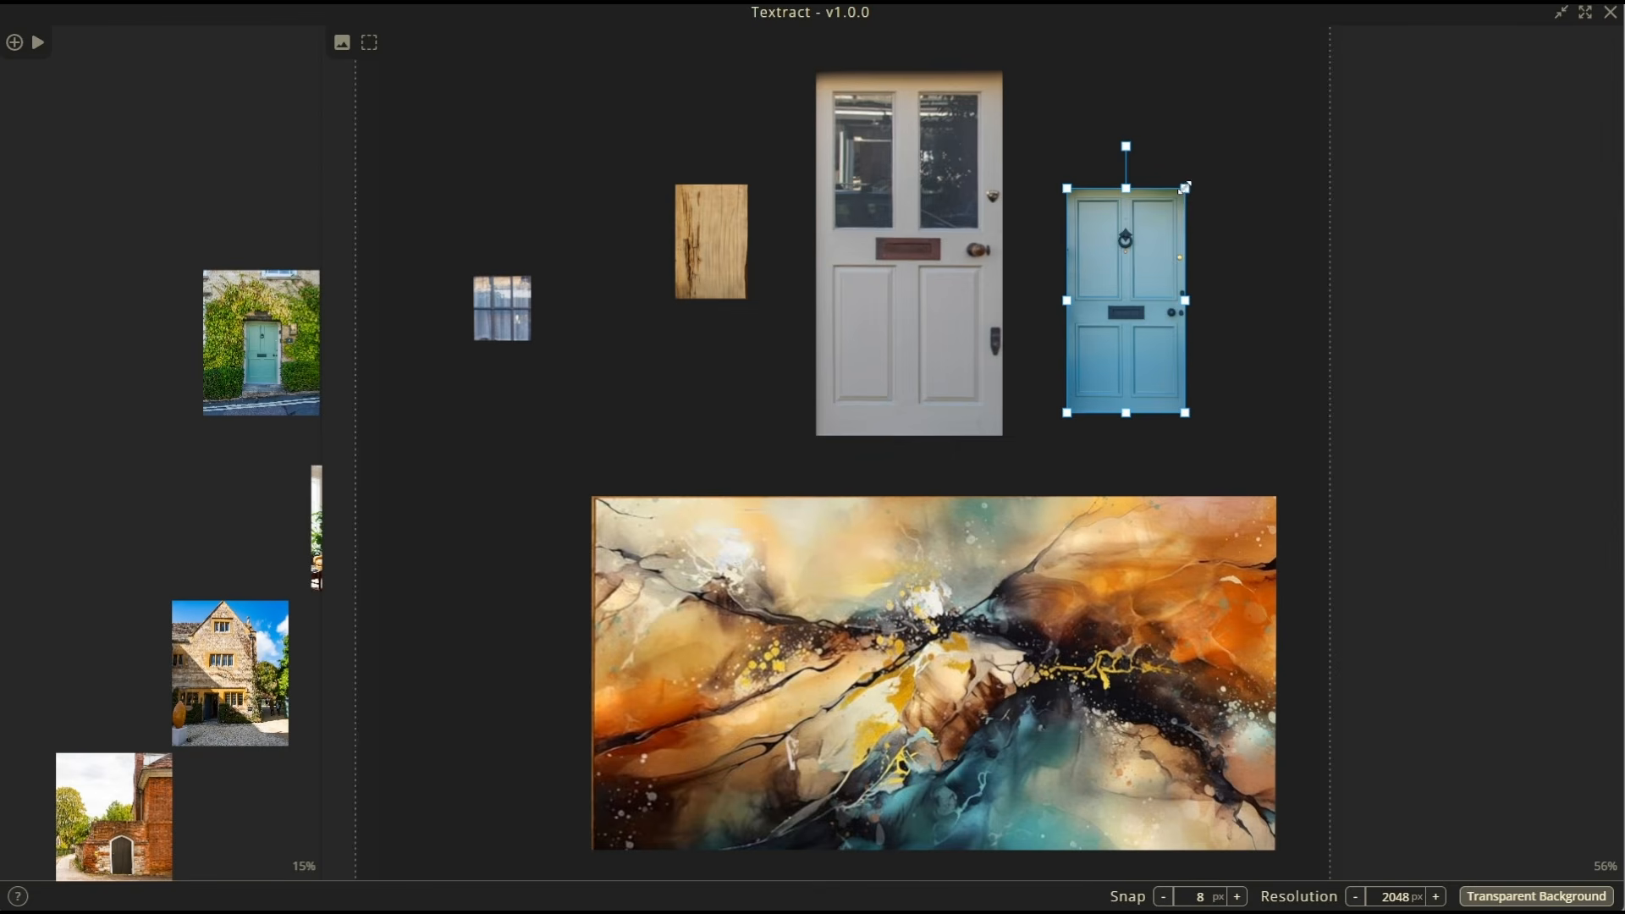
drag(1186, 181, 1235, 65)
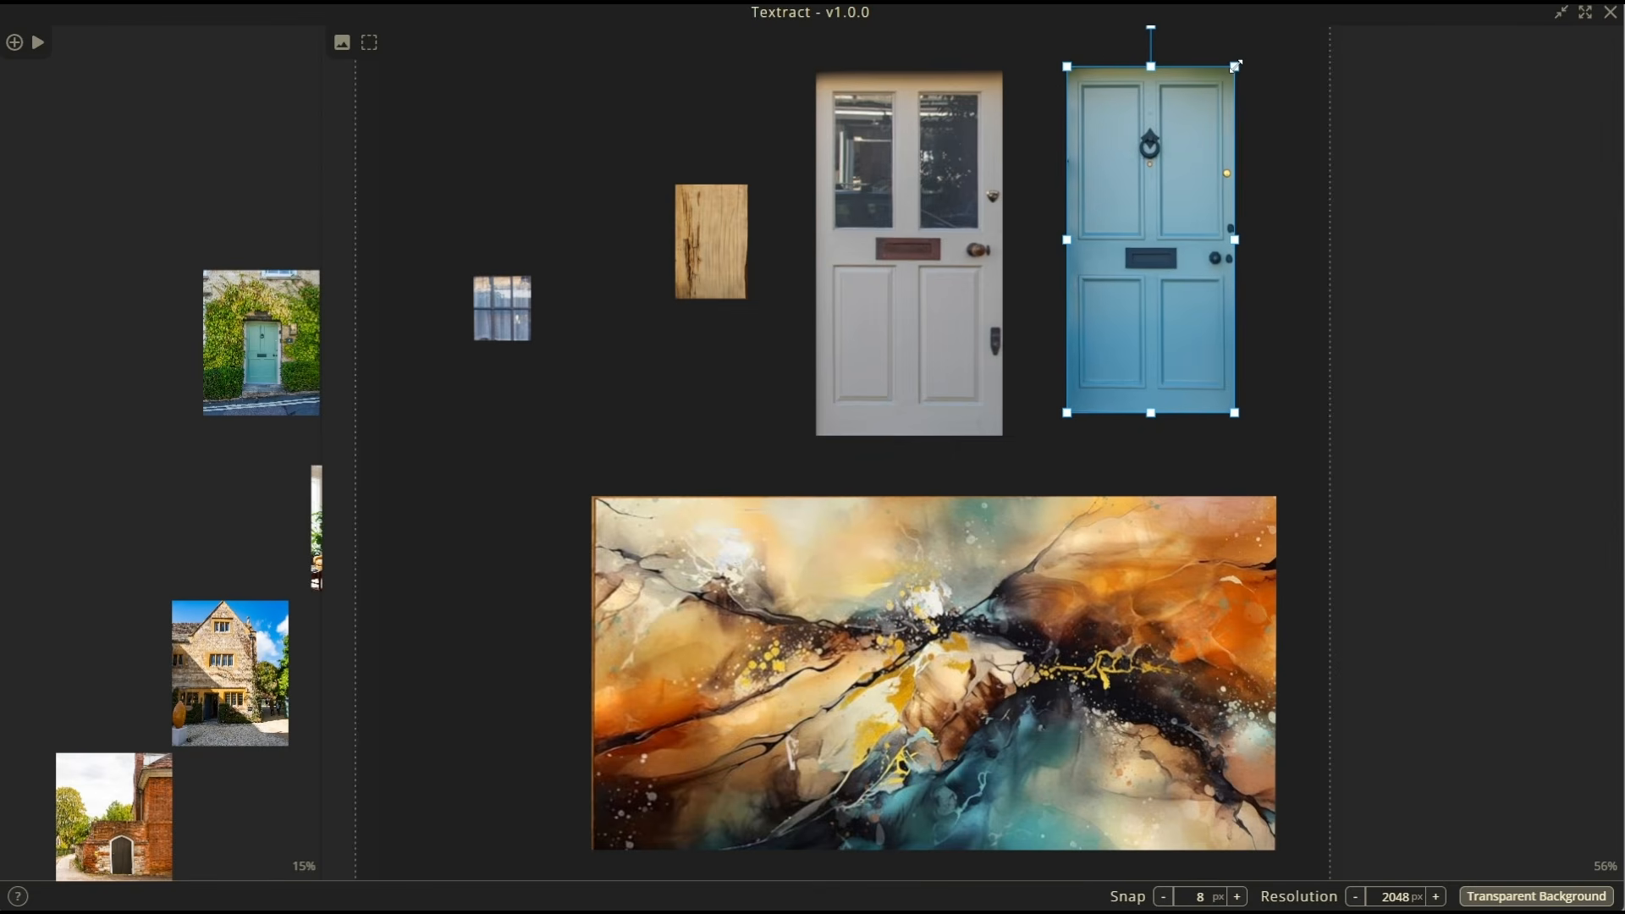
drag(1192, 217, 1184, 250)
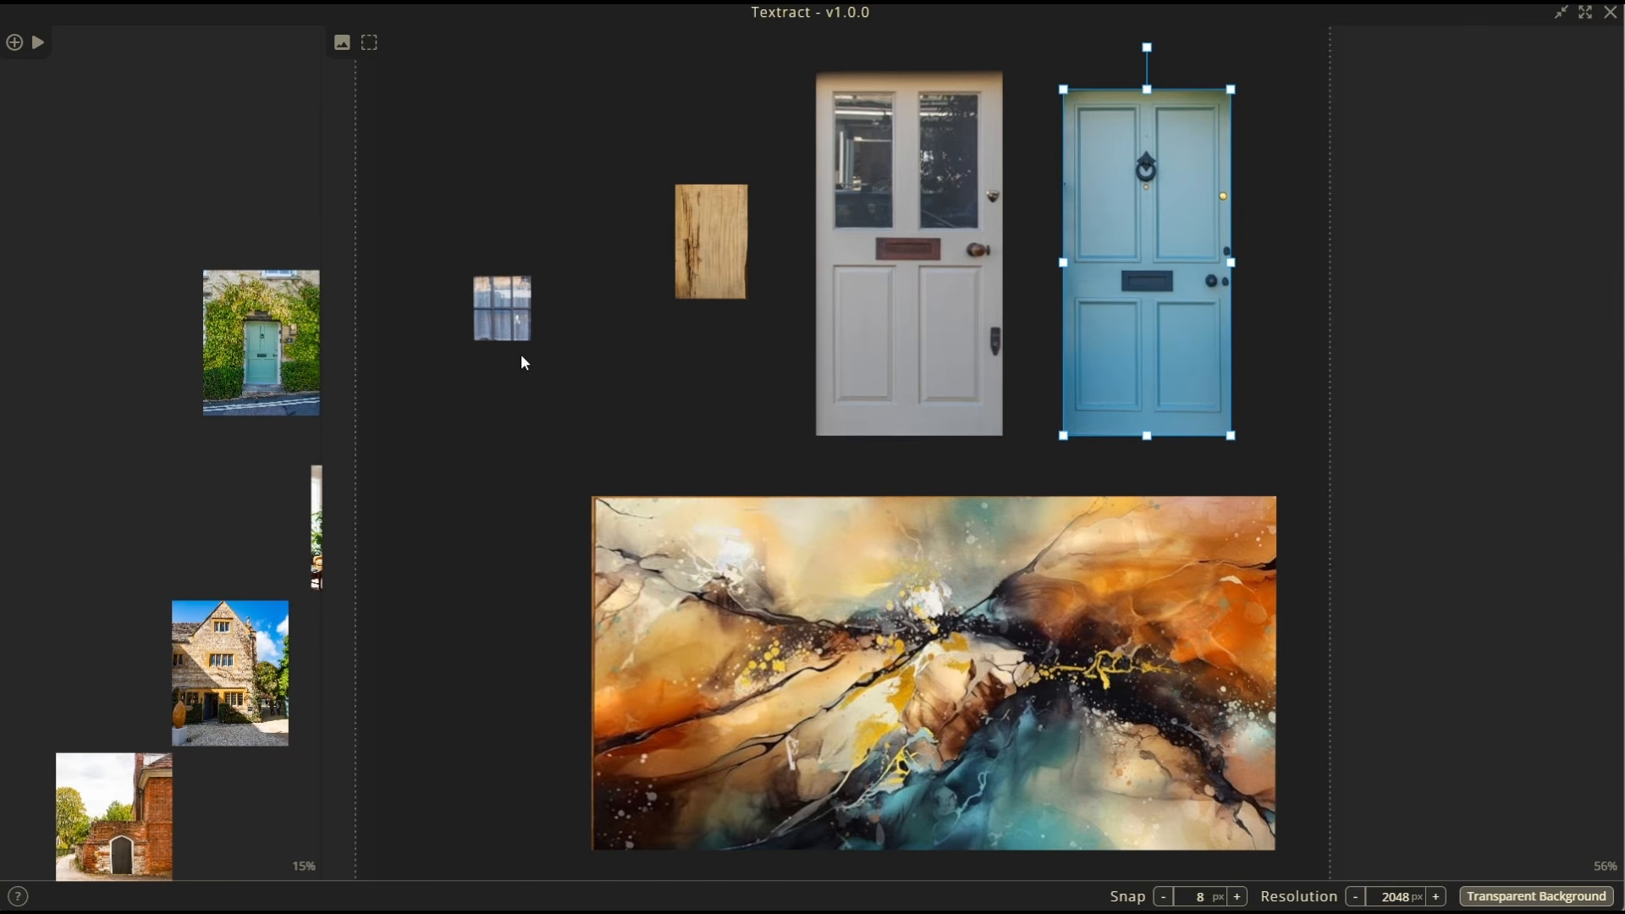
- Select the white door and the abstract painting textures together in the atlas
click(521, 330)
scroll(1127, 274, down, 4)
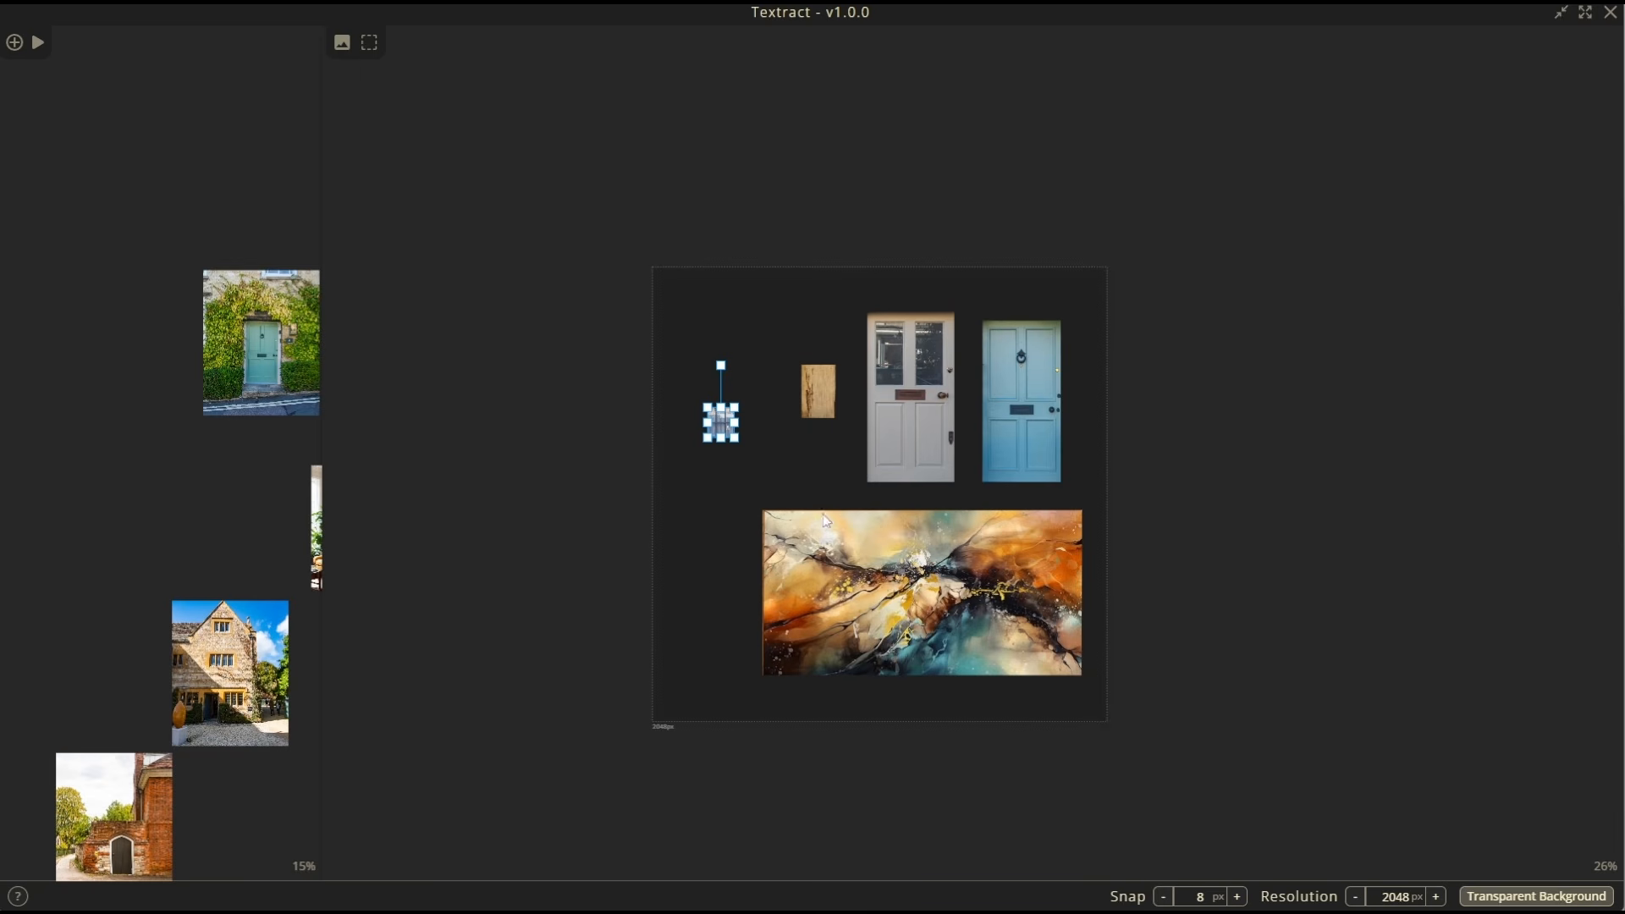
click(950, 590)
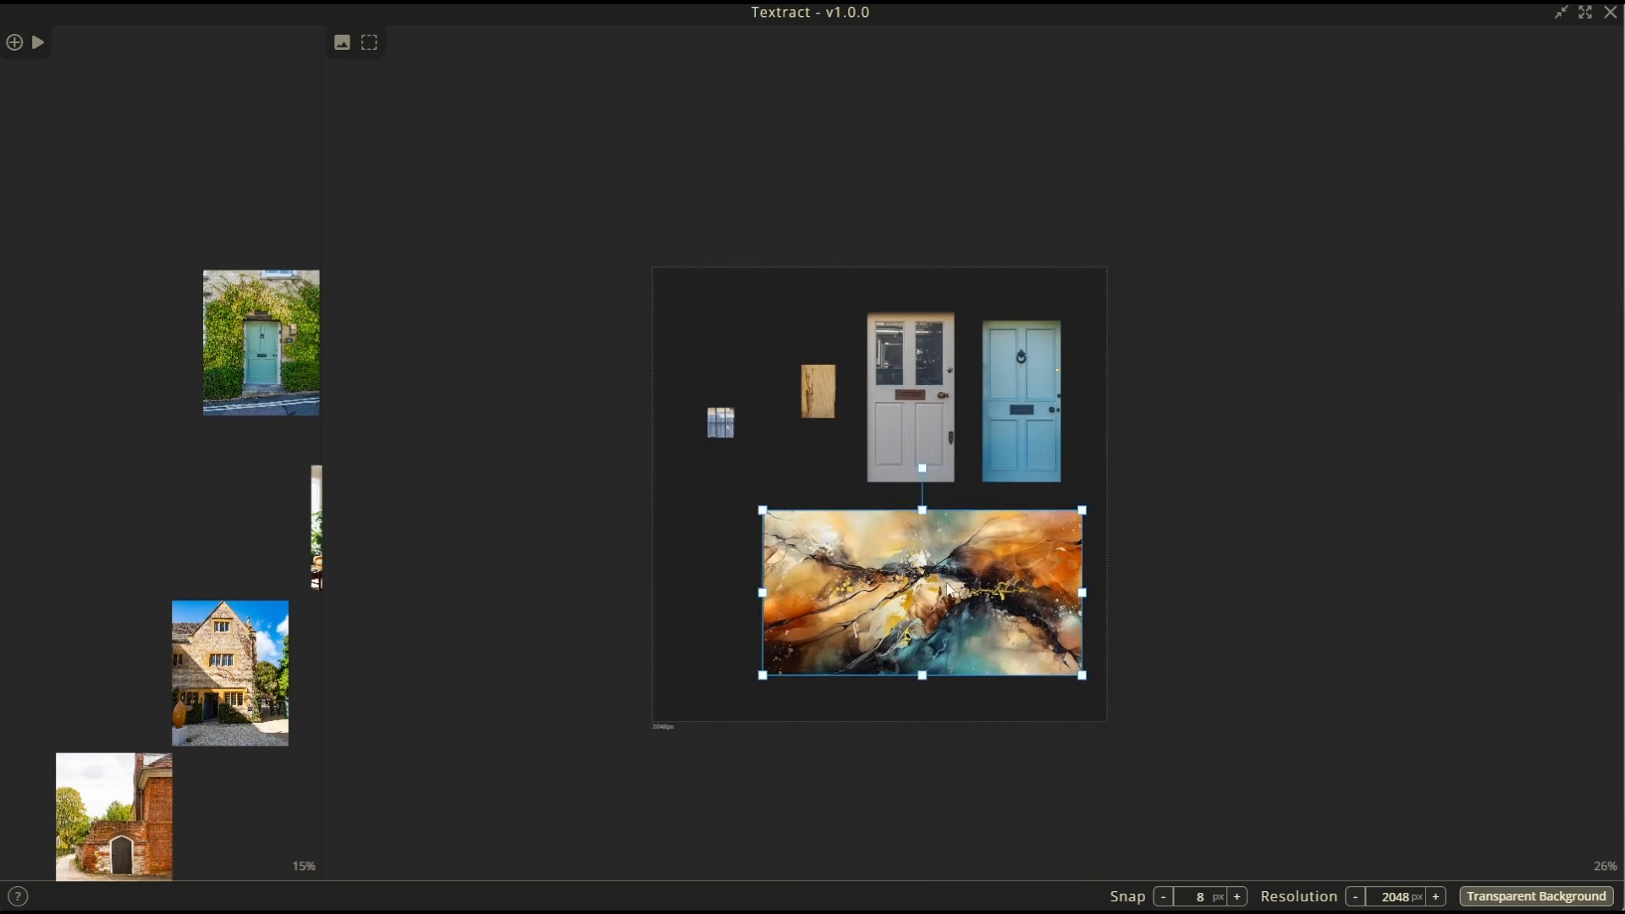
click(926, 420)
shift+click(978, 603)
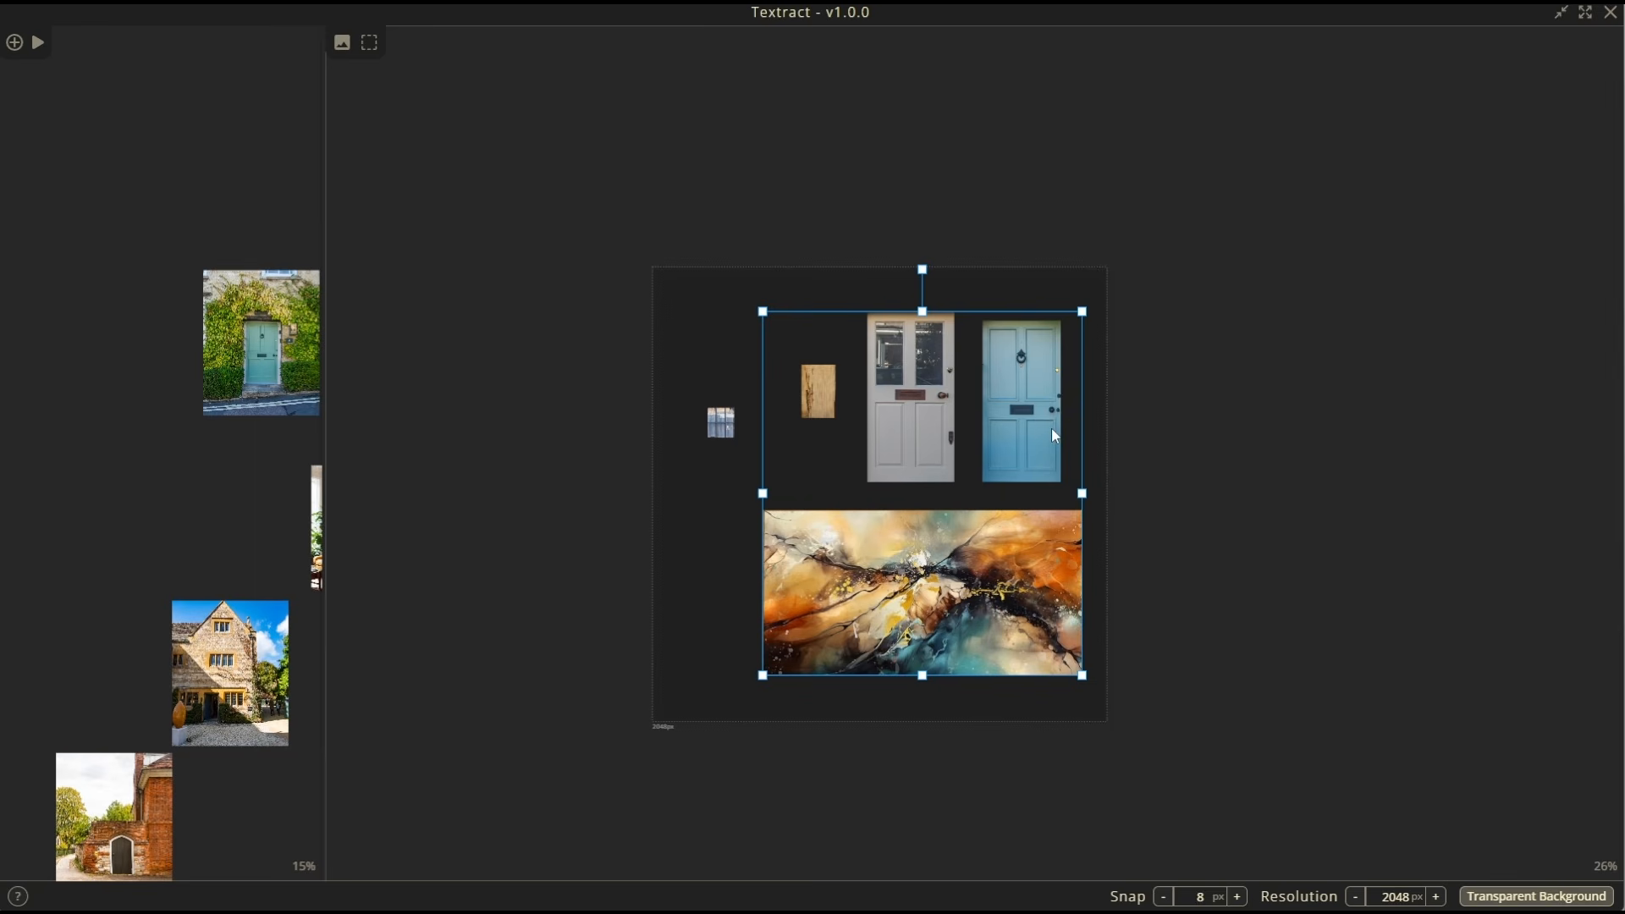
- Start exporting the textures and create a folder named Exports in the save location
key(ctrl+e)
right_click(396, 236)
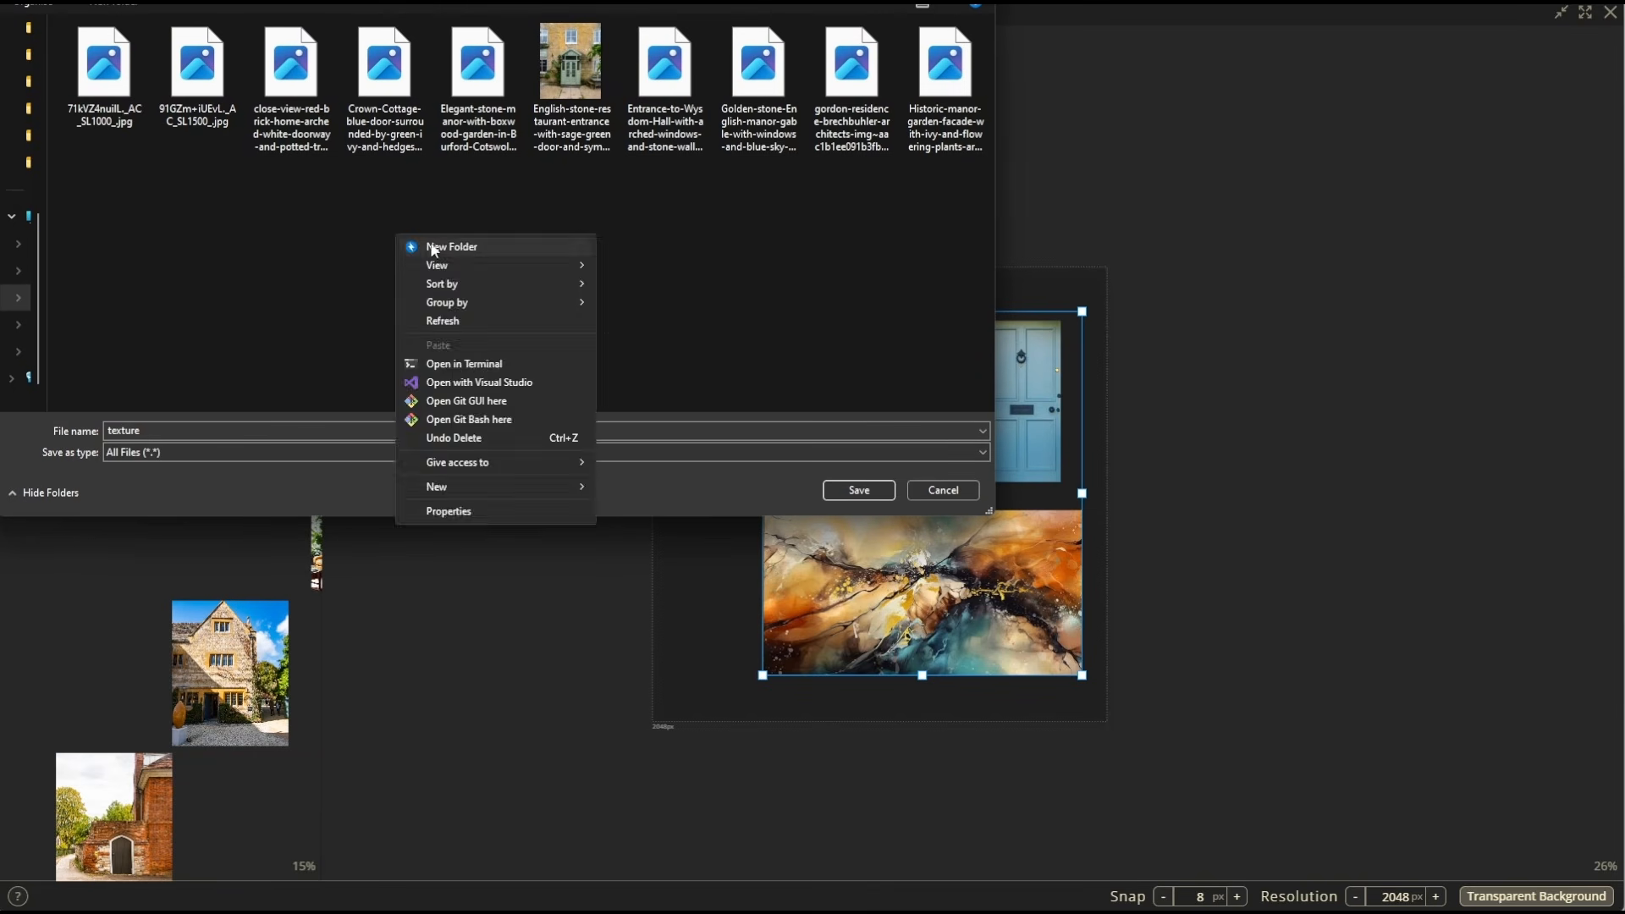
click(450, 246)
text(Exports)
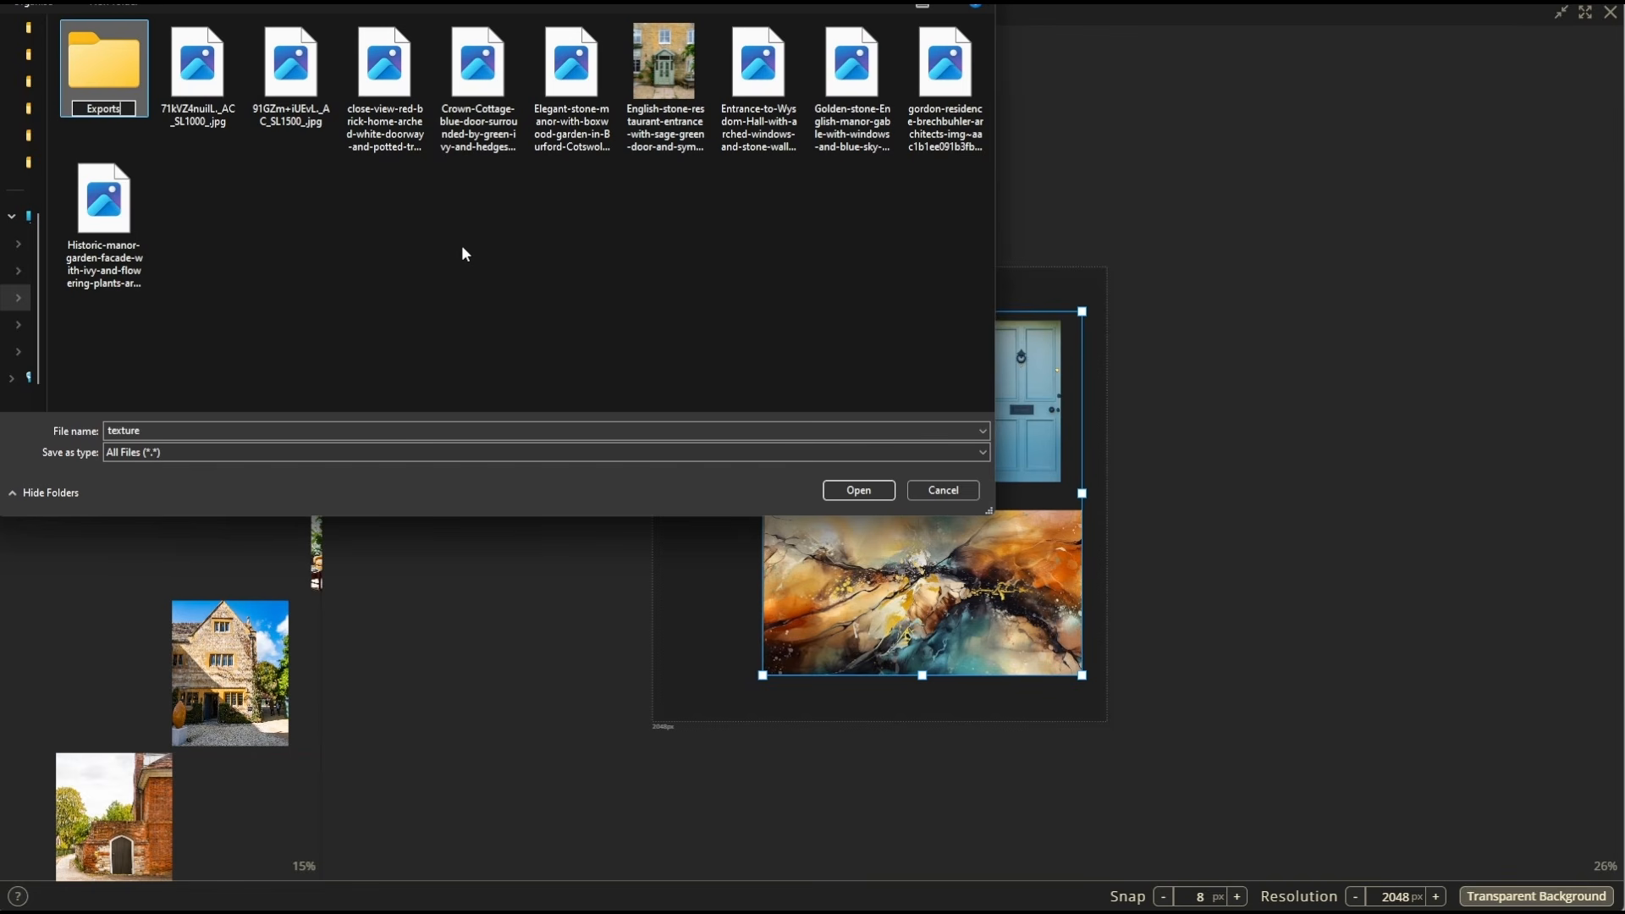
key(Return)
- Save the export inside the new Exports folder under the file name Exports
double_click(121, 72)
double_click(232, 430)
text(Export)
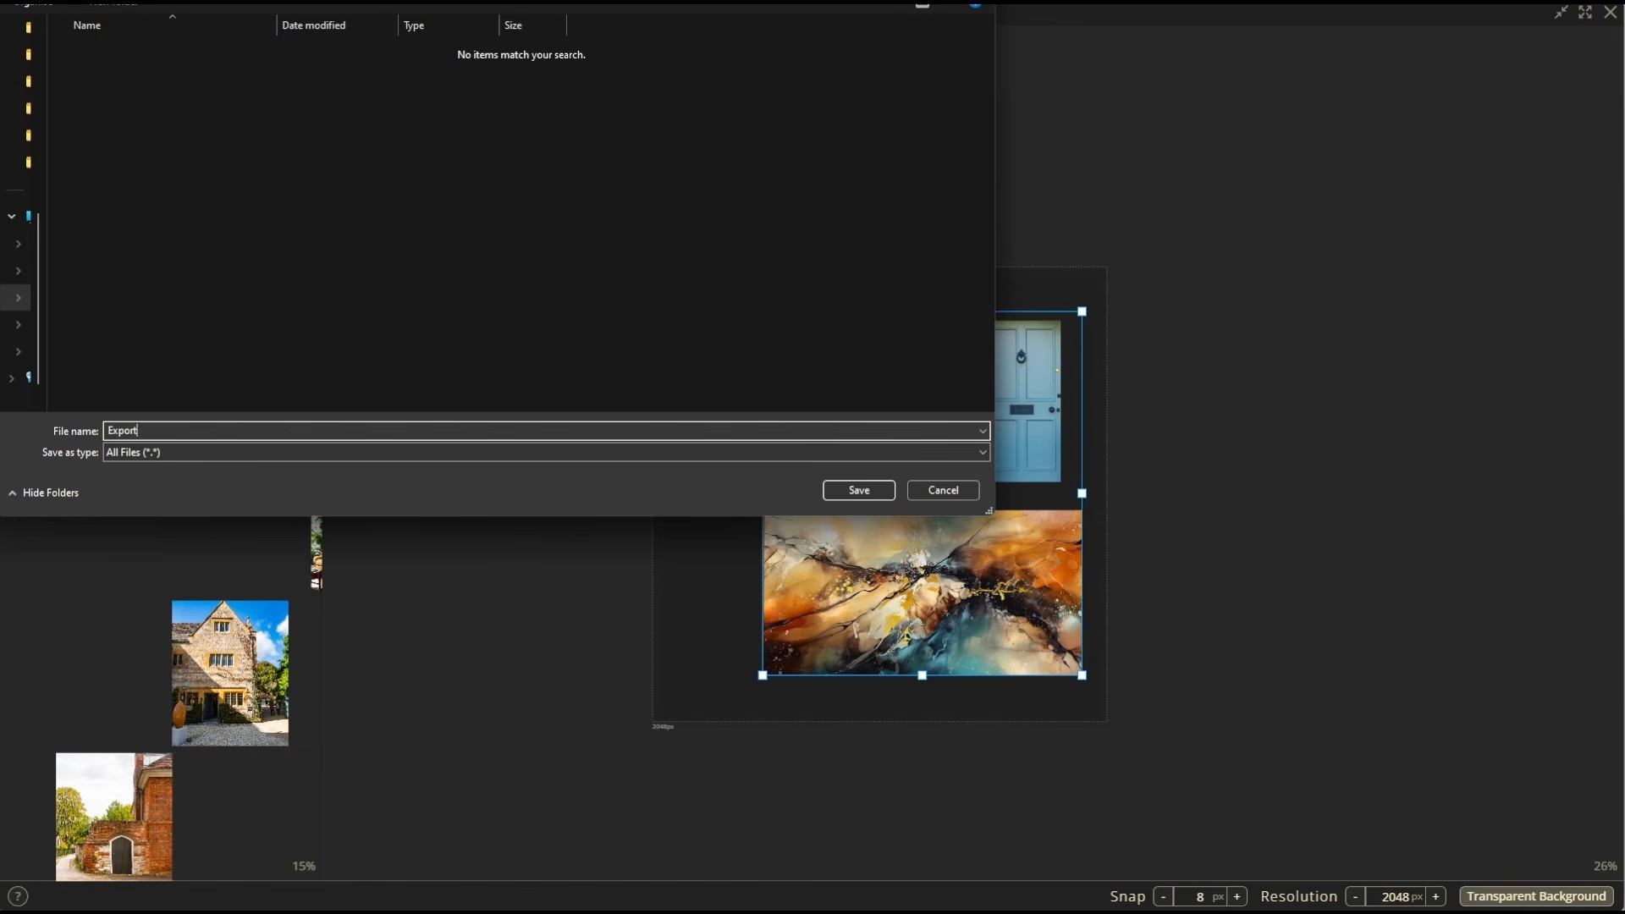
text(s)
key(Return)
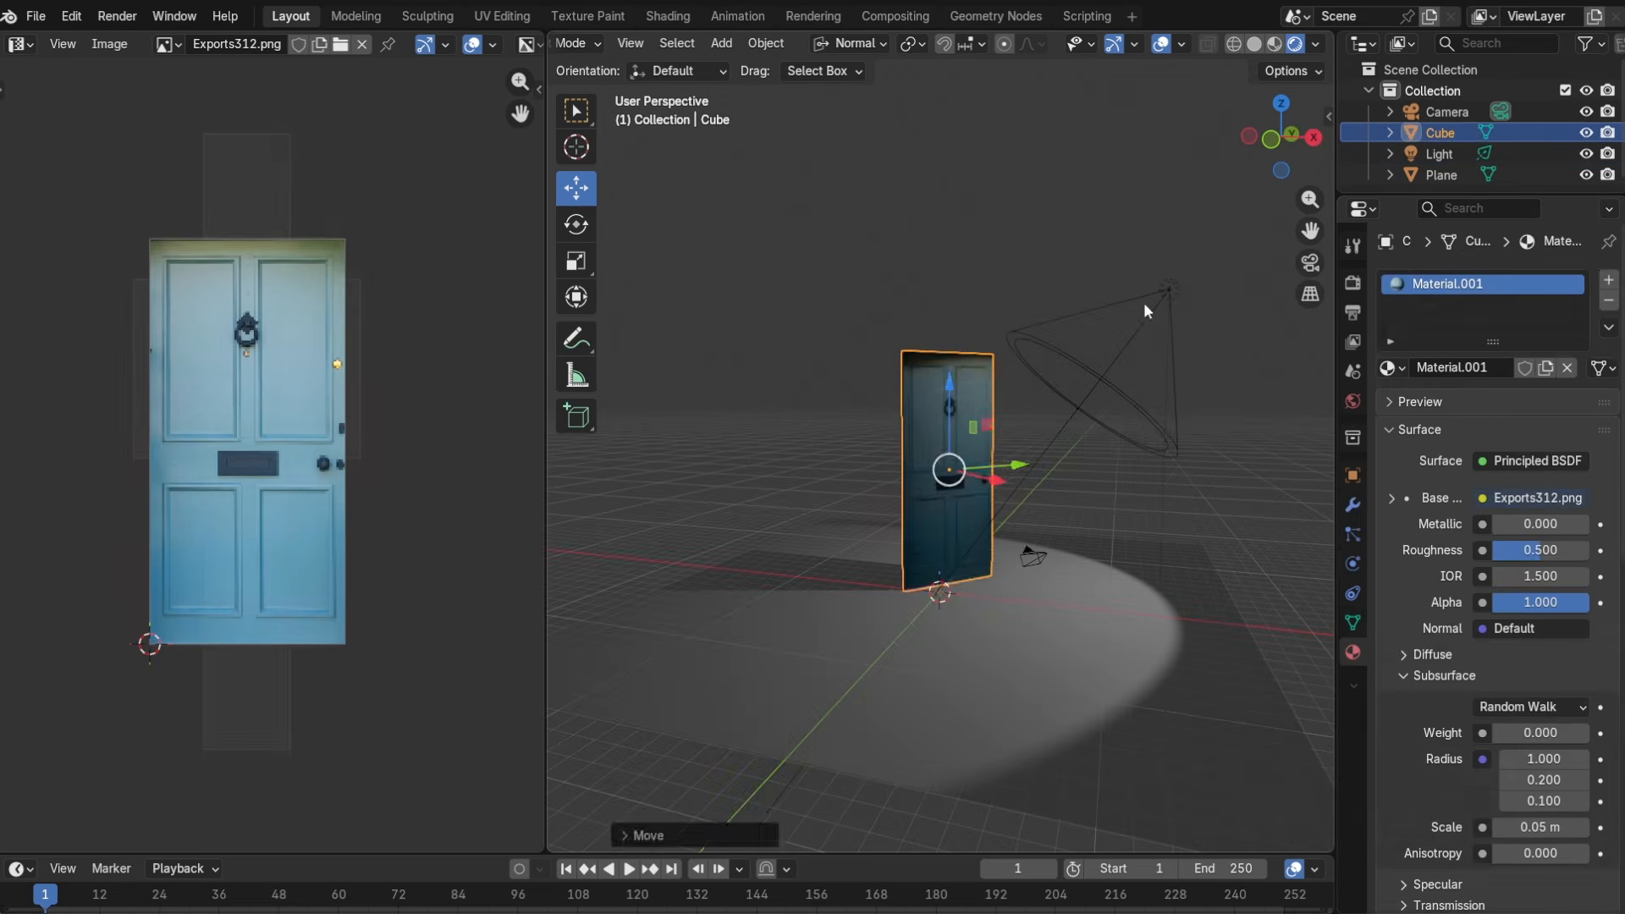
- Switch to Blender, and rotate and move the spot light beside the textured door so its beam points toward it
click(1142, 333)
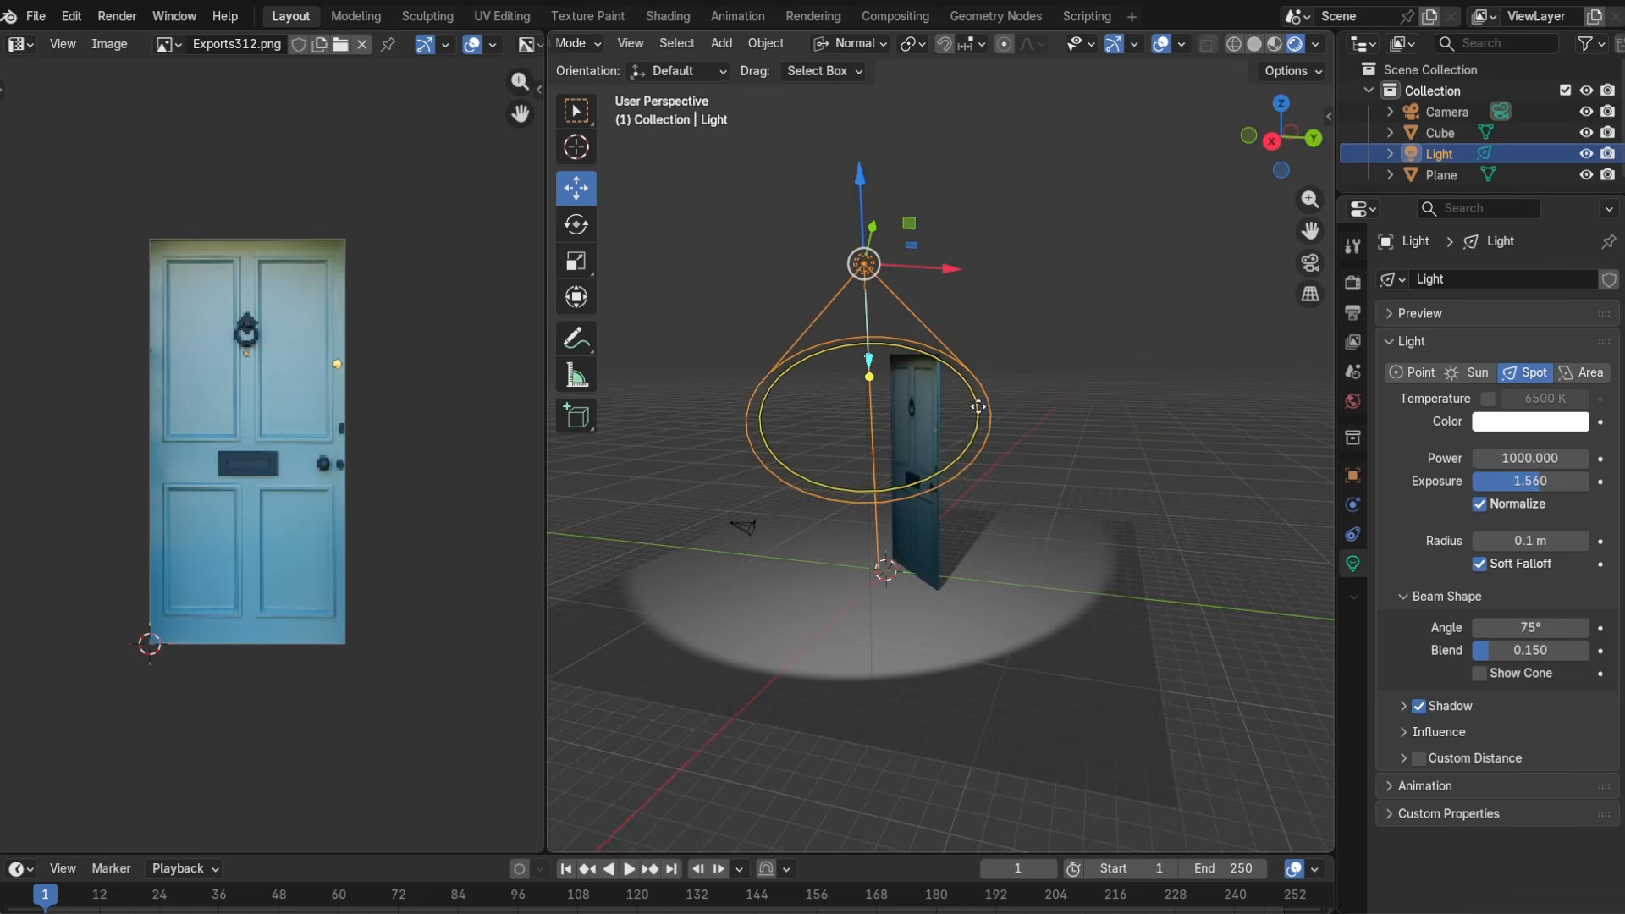
key(r)
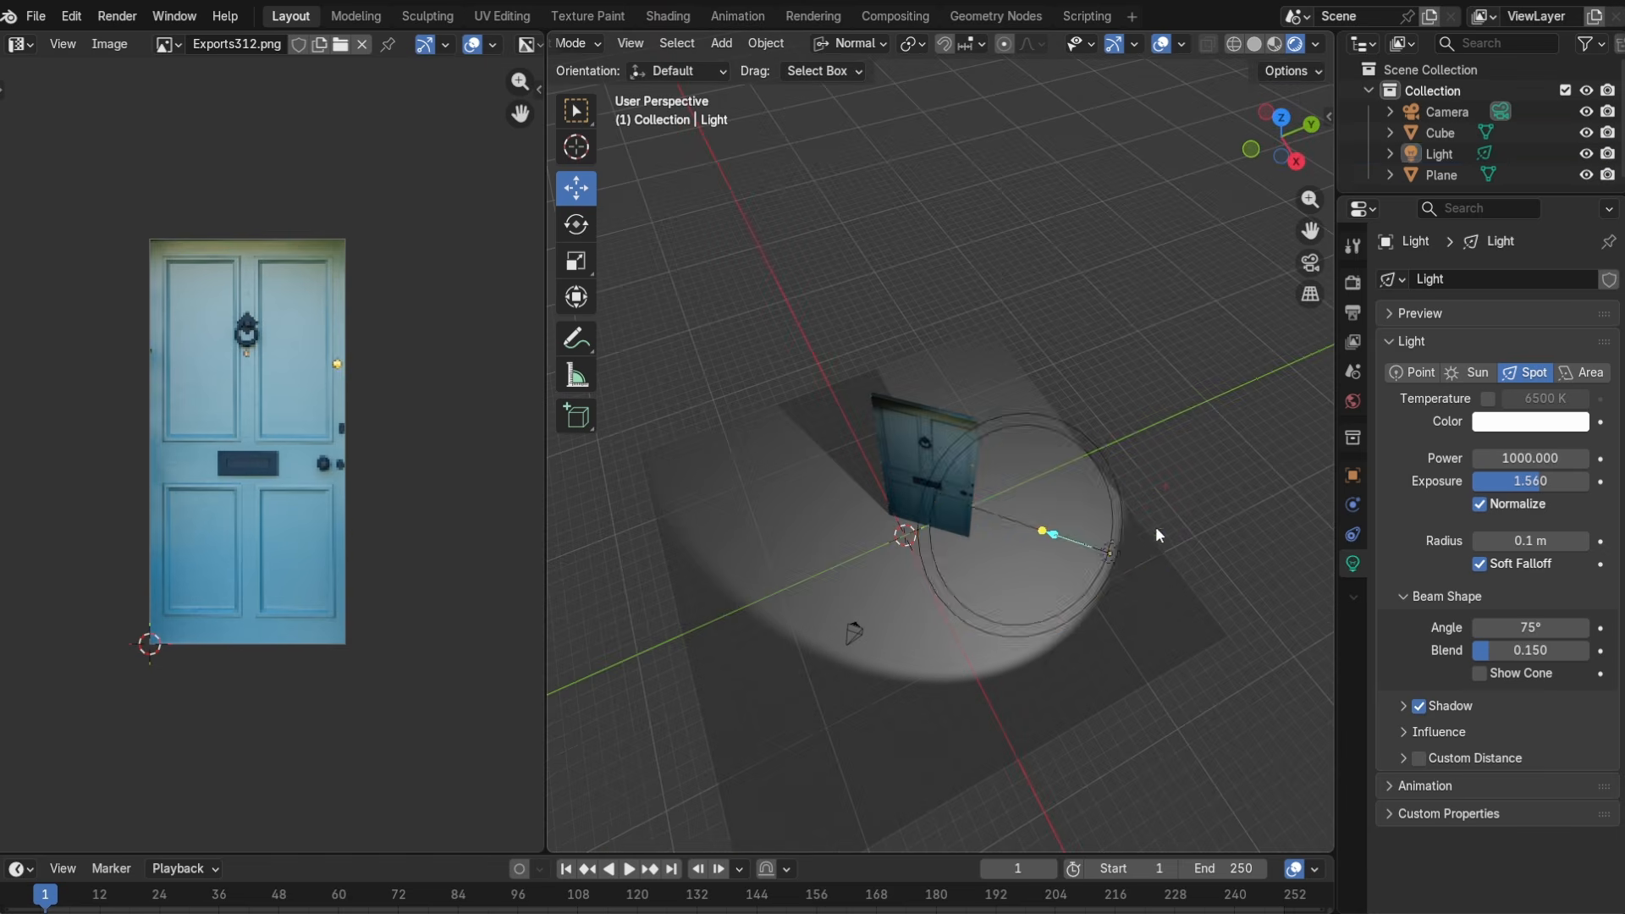
key(g)
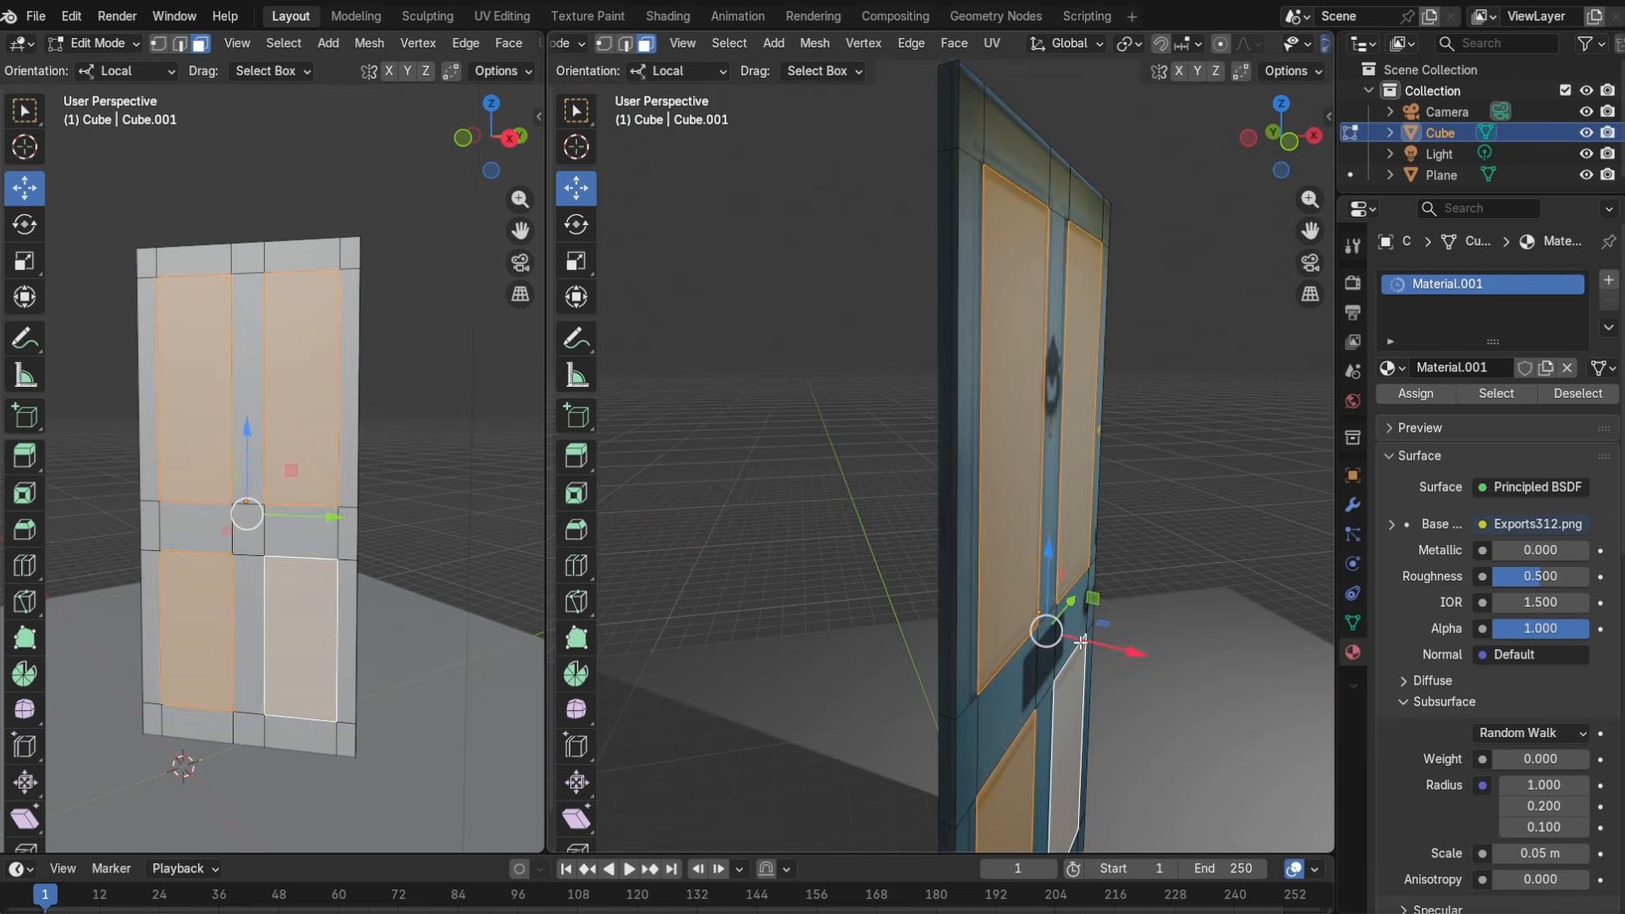
- Extrude the door's four selected panel faces, push them slightly inward along X, and leave Edit Mode
key(e)
right_click(1082, 643)
drag(1136, 652, 1123, 650)
middle_drag(1124, 650, 1122, 599)
key(Tab)
- Examine the textured door model and its recessed panels from several angles and distances
scroll(1099, 552, down, 2)
scroll(1165, 592, down, 4)
click(1046, 425)
middle_drag(1068, 461, 934, 549)
drag(827, 523, 810, 392)
middle_drag(897, 635, 993, 628)
scroll(995, 567, up, 5)
click(972, 583)
scroll(979, 611, up, 3)
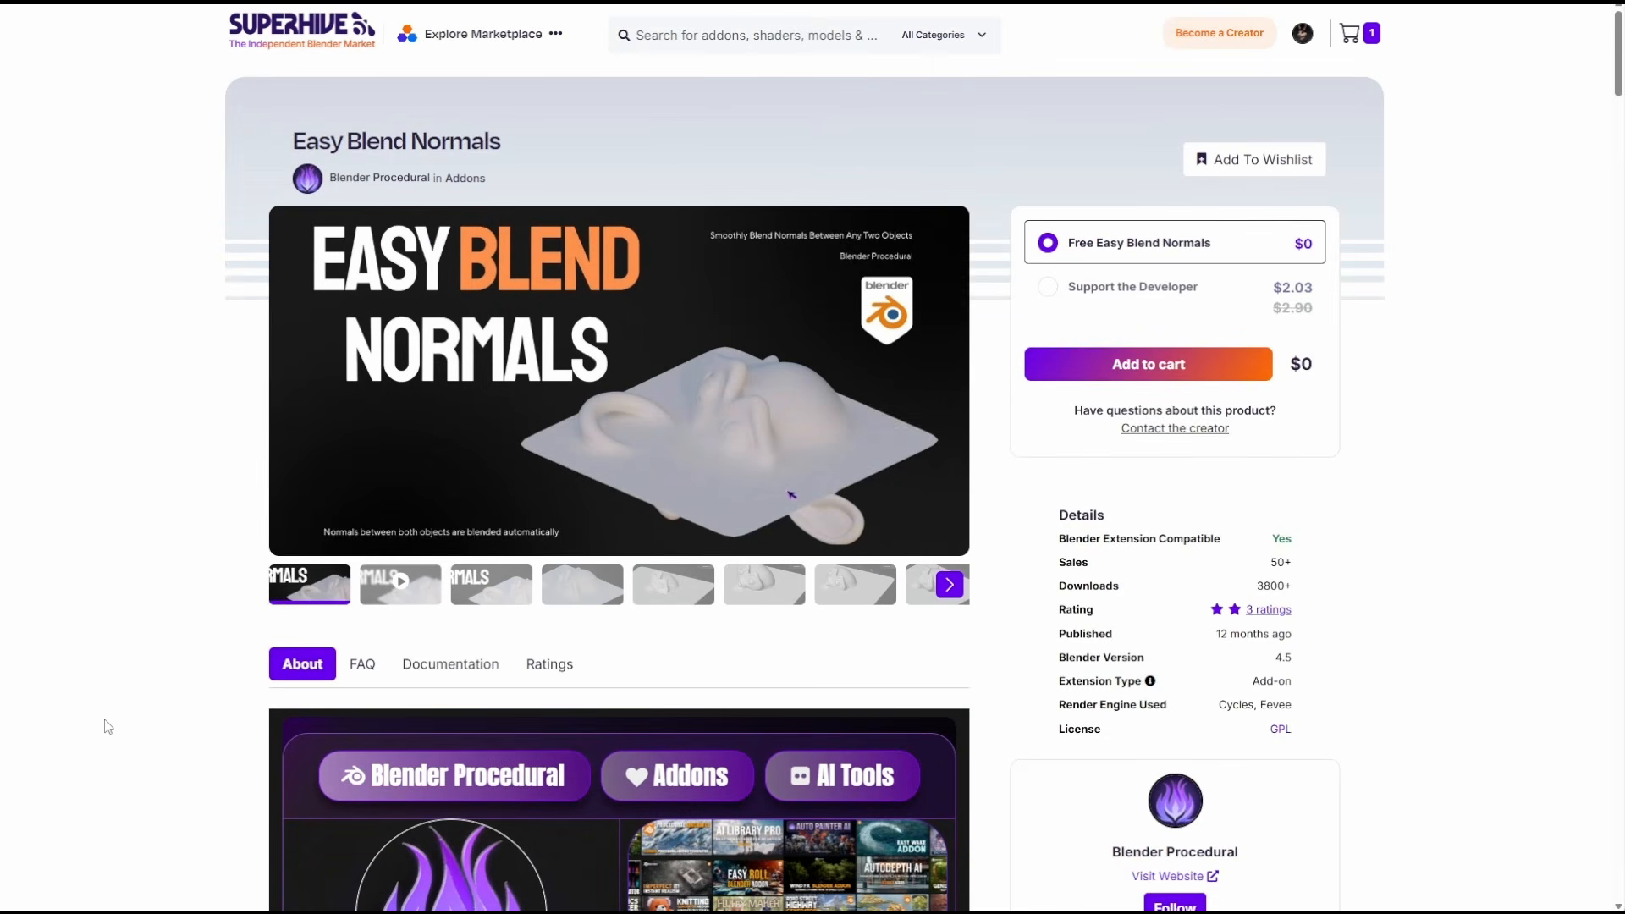
- Switch to the Superhive marketplace and read through the Easy Blend Normals and Procedural Signs add-on pages
scroll(109, 728, down, 10)
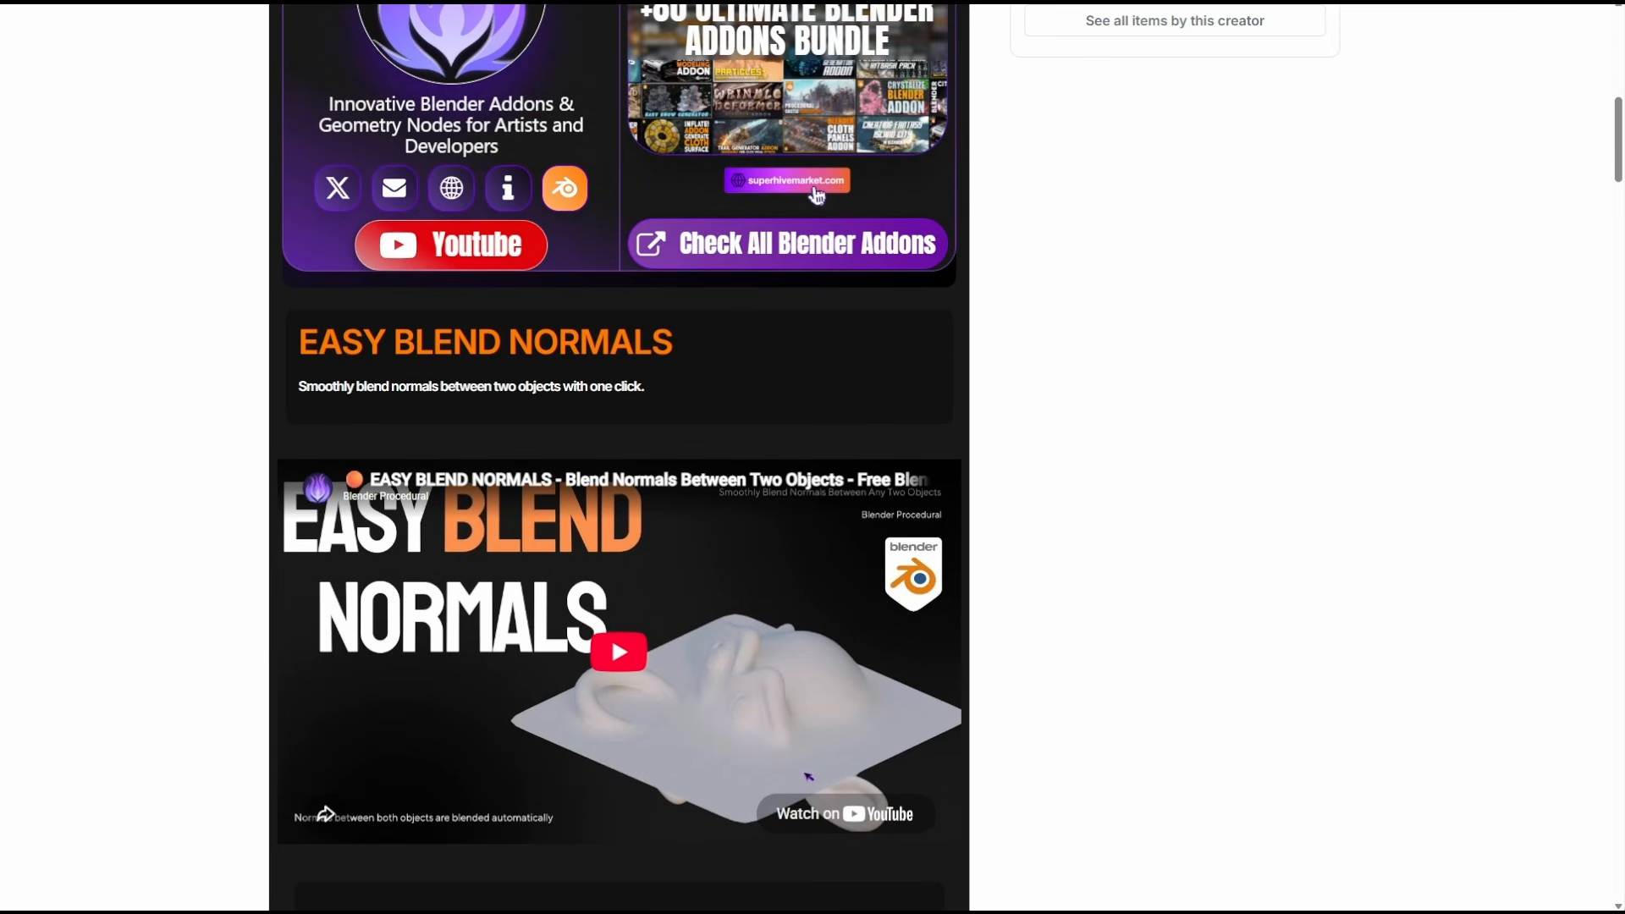
scroll(87, 711, up, 2)
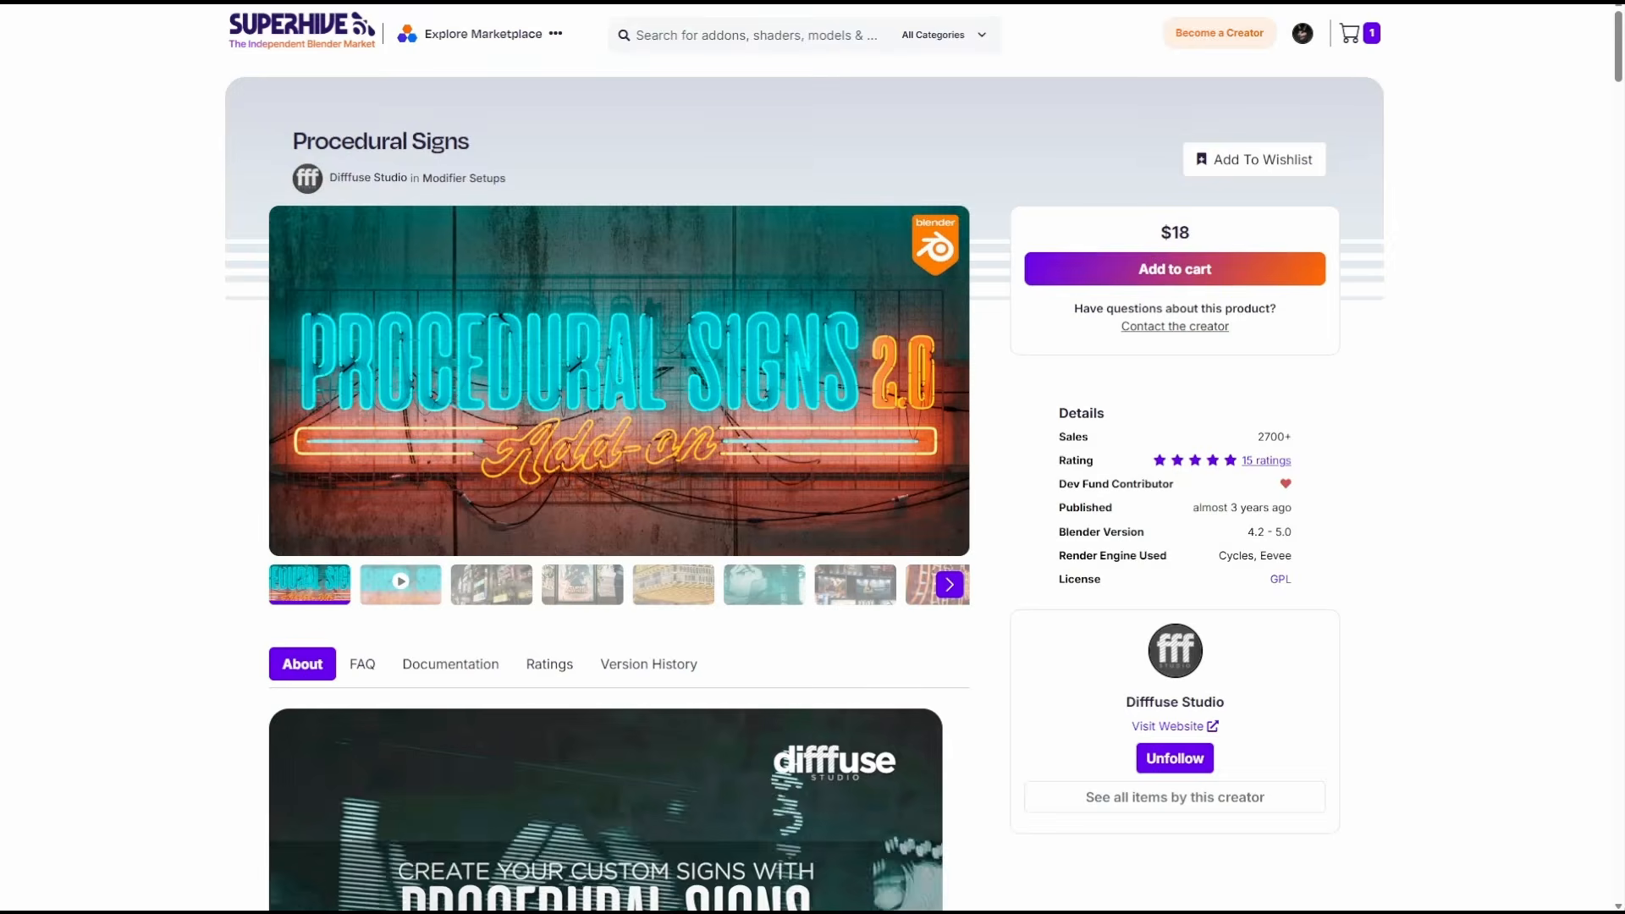
scroll(107, 630, down, 2)
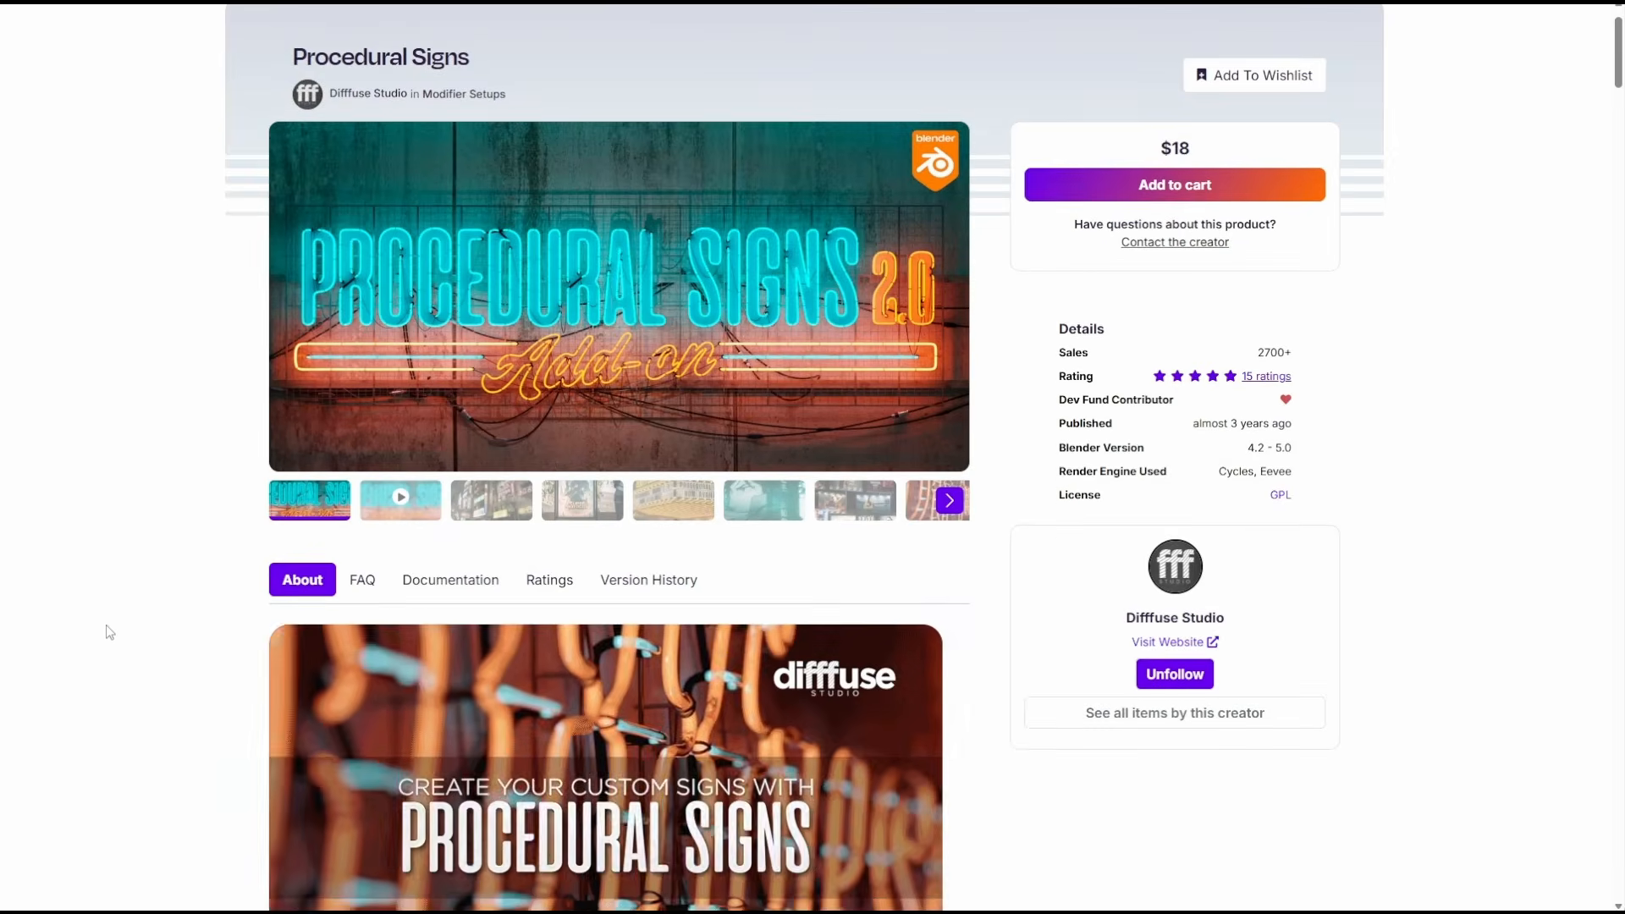
scroll(107, 632, down, 10)
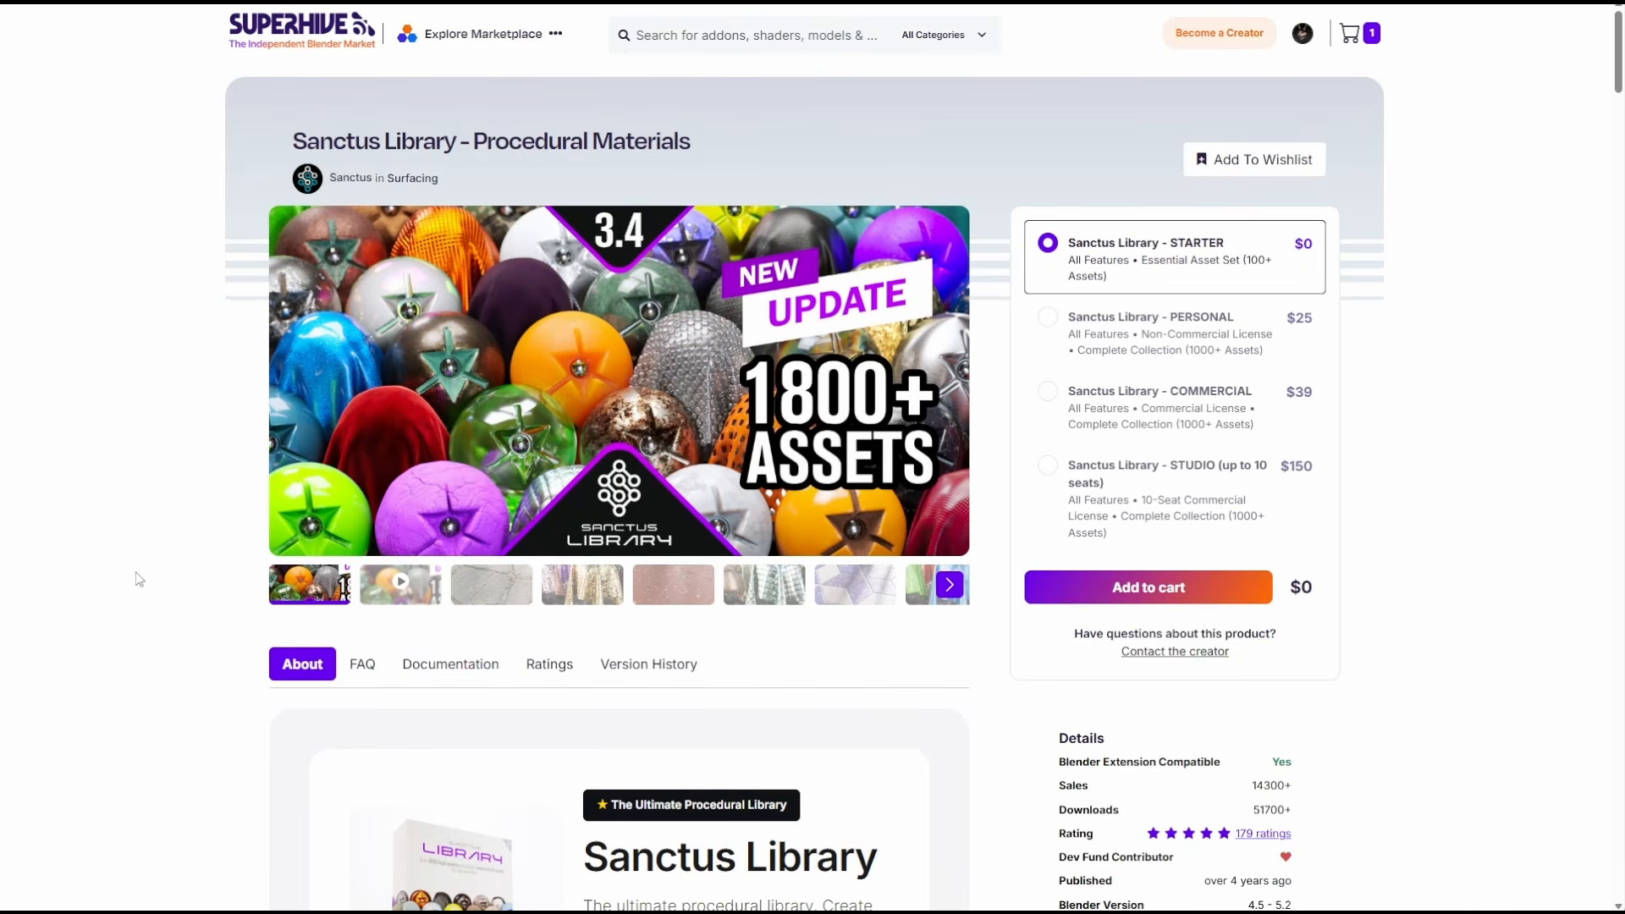
- Read through the Sanctus Library product page, from its feature descriptions down to the version content comparison
scroll(174, 525, down, 10)
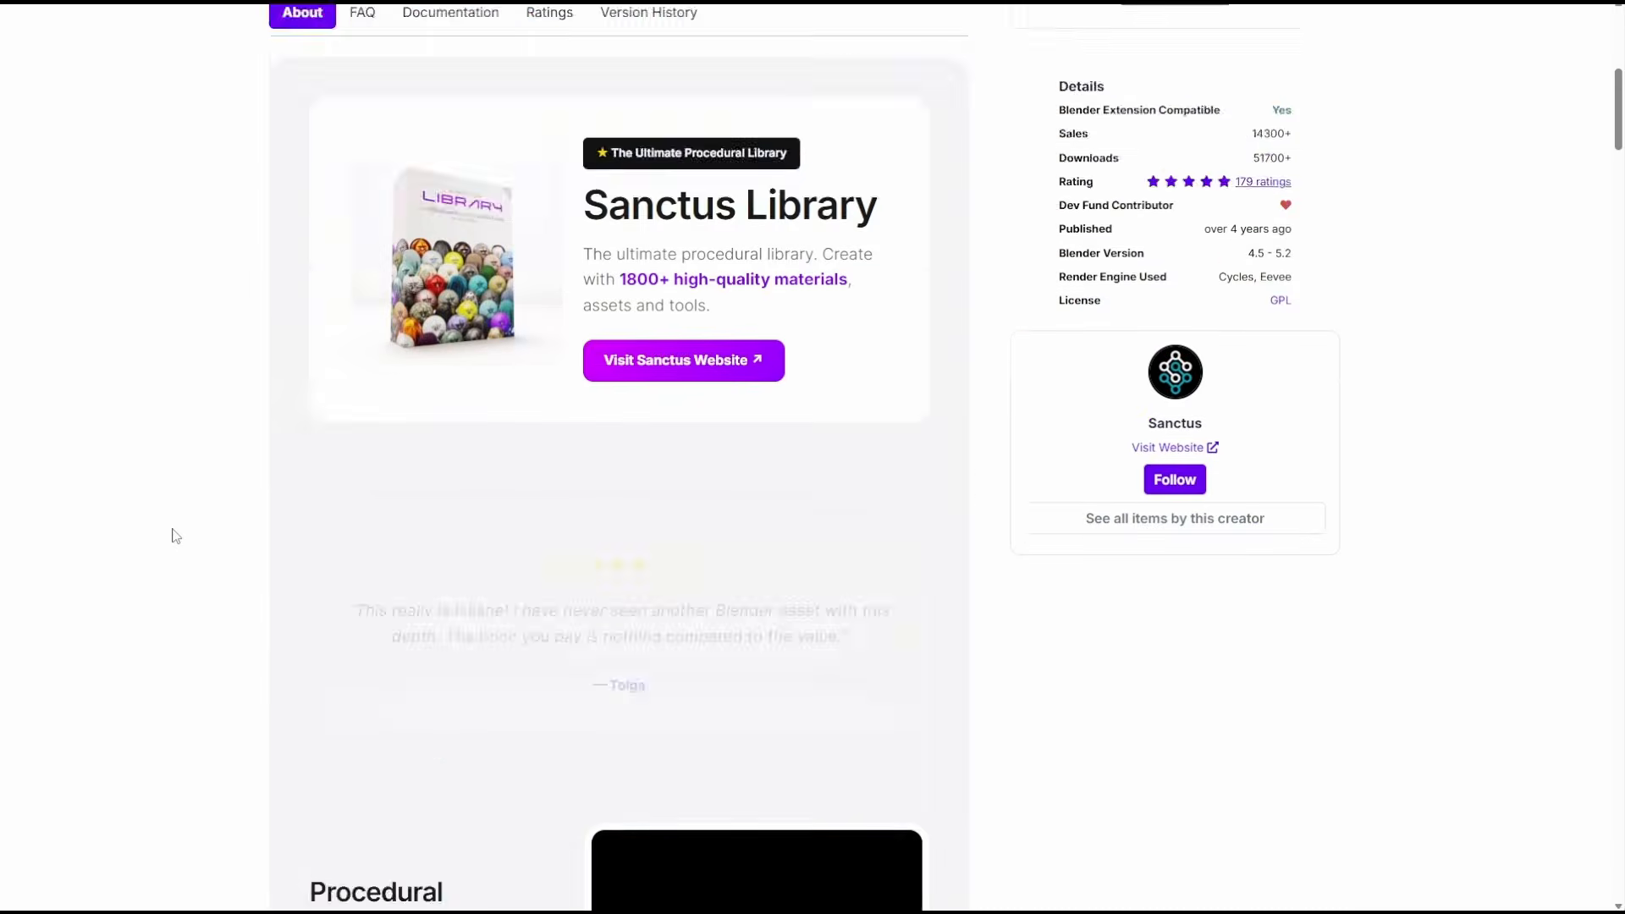
scroll(176, 536, down, 3)
scroll(176, 537, down, 3)
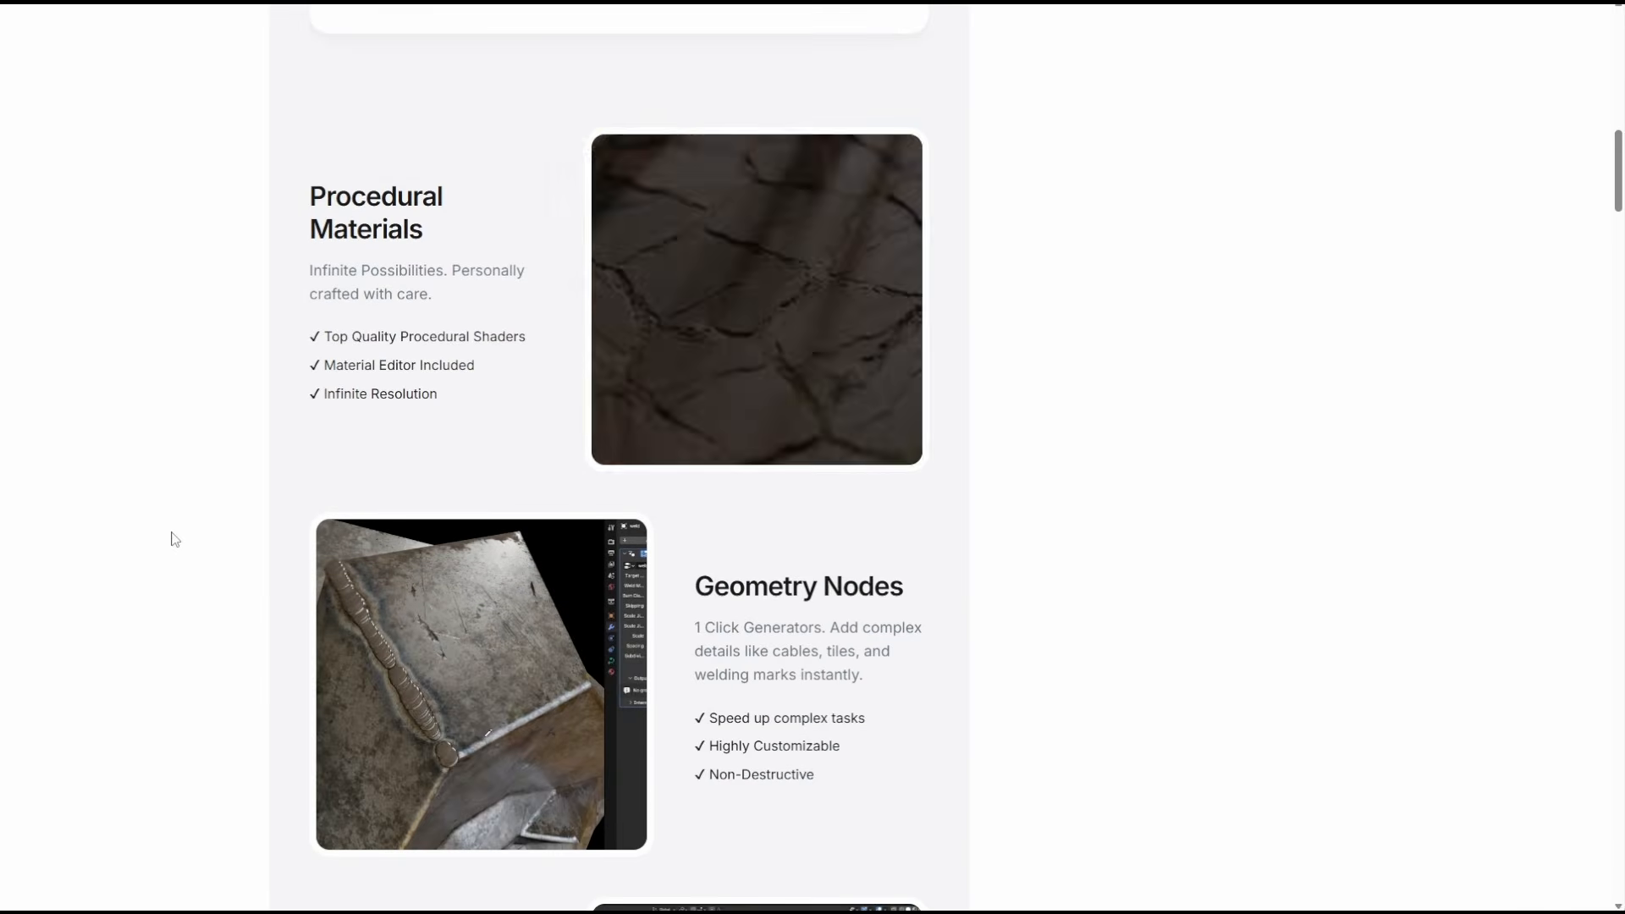
scroll(175, 539, down, 8)
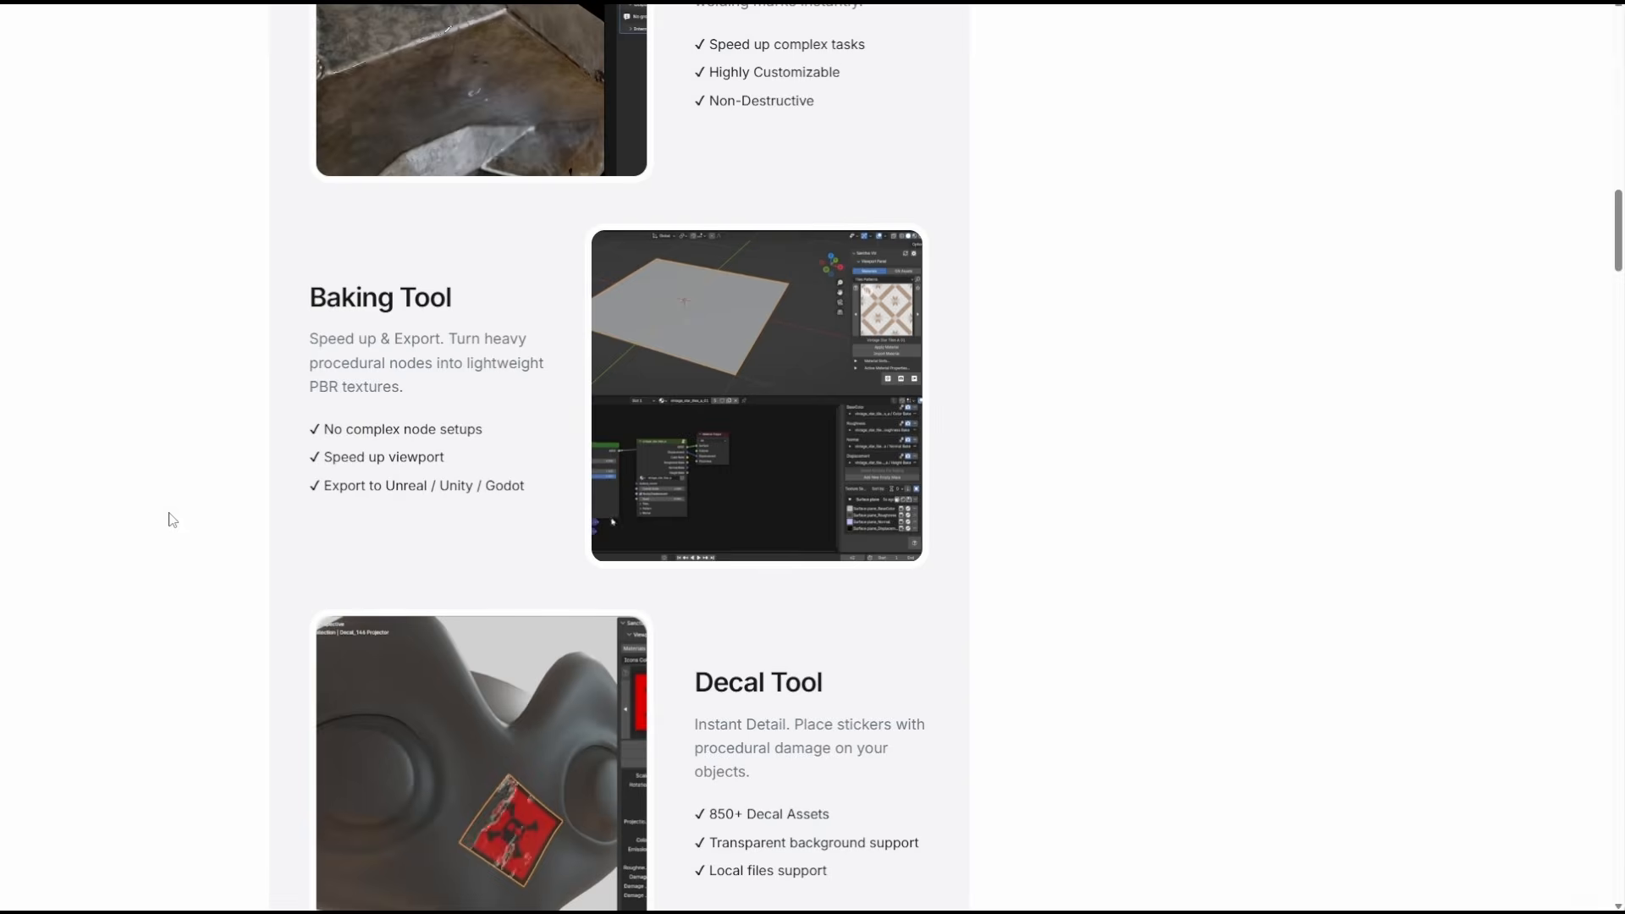
scroll(172, 529, down, 4)
scroll(172, 527, down, 9)
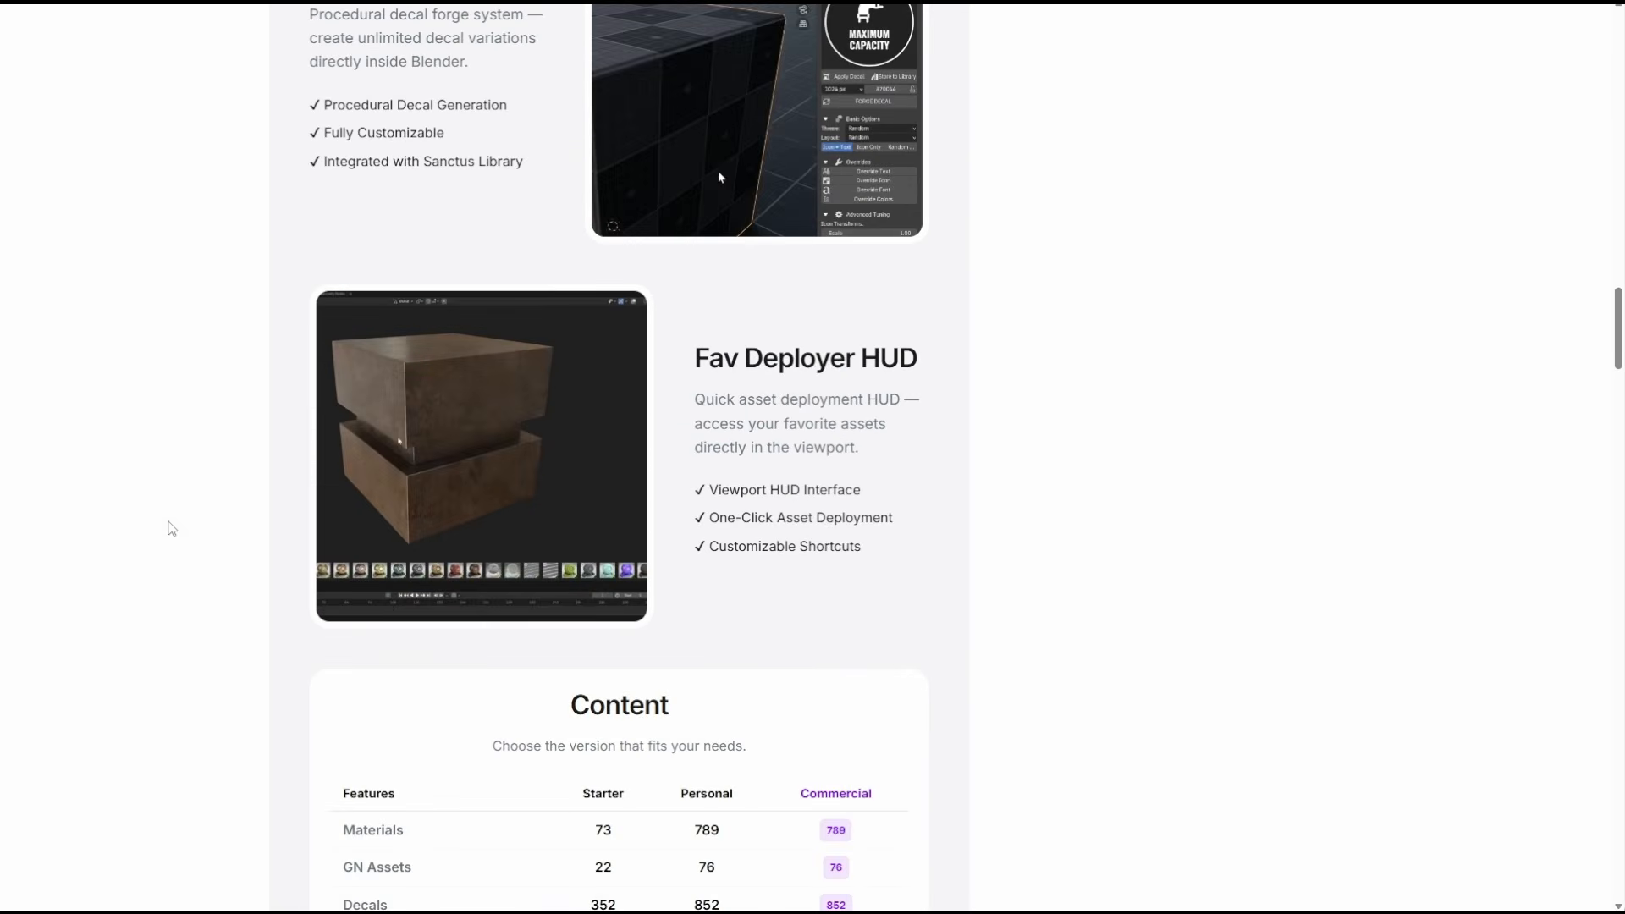